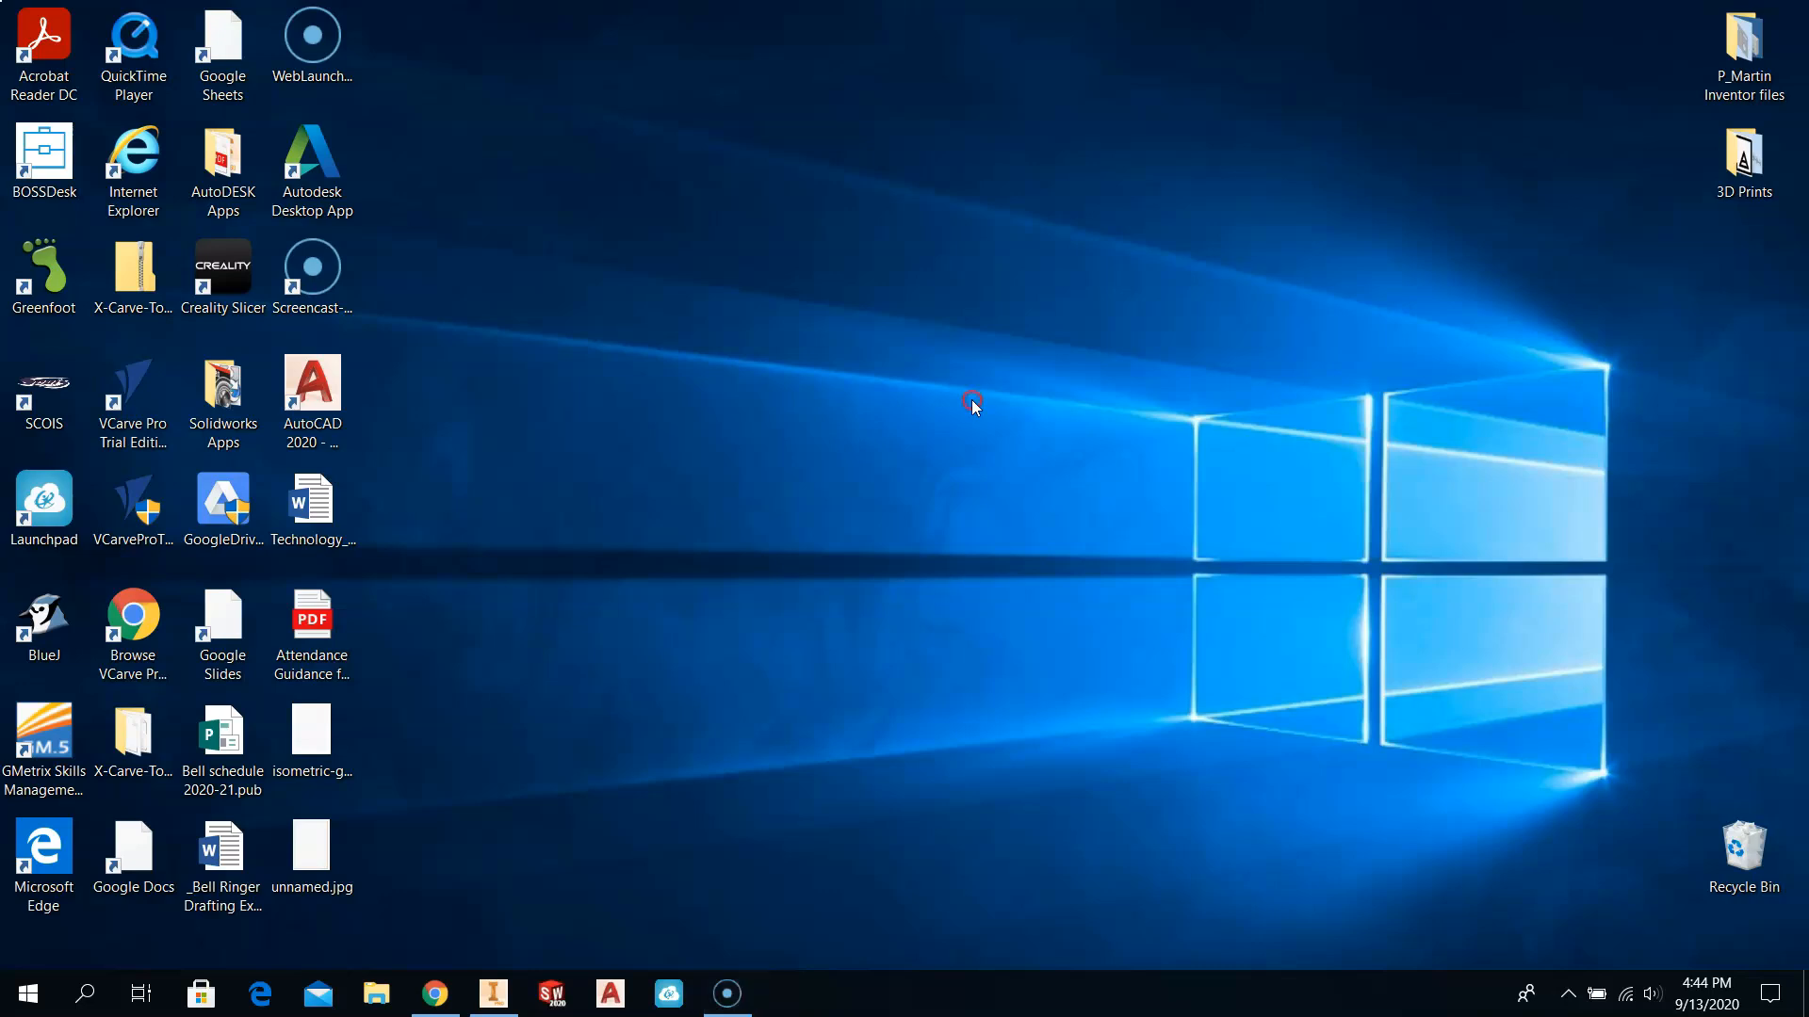
Step: Create a desktop folder named with the owner's first initial and last name, and place it below the 3D Prints folder
right_click(973, 402)
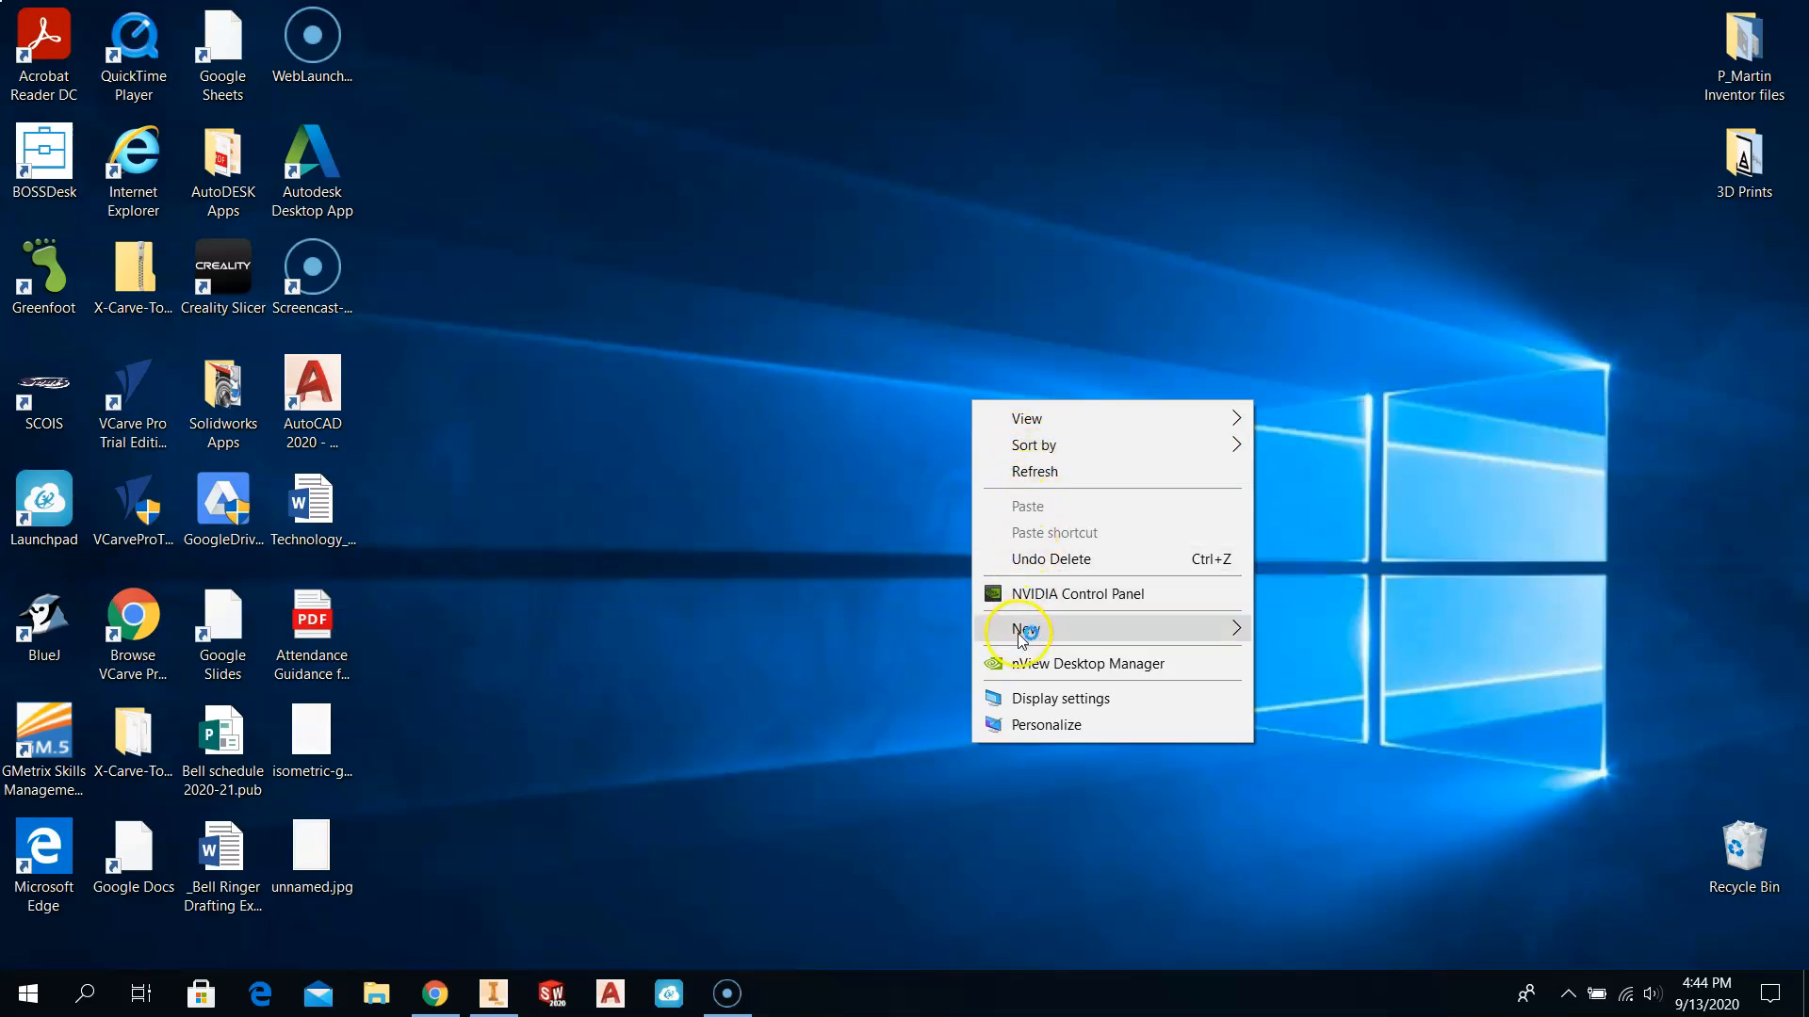
mouse_move(1032, 630)
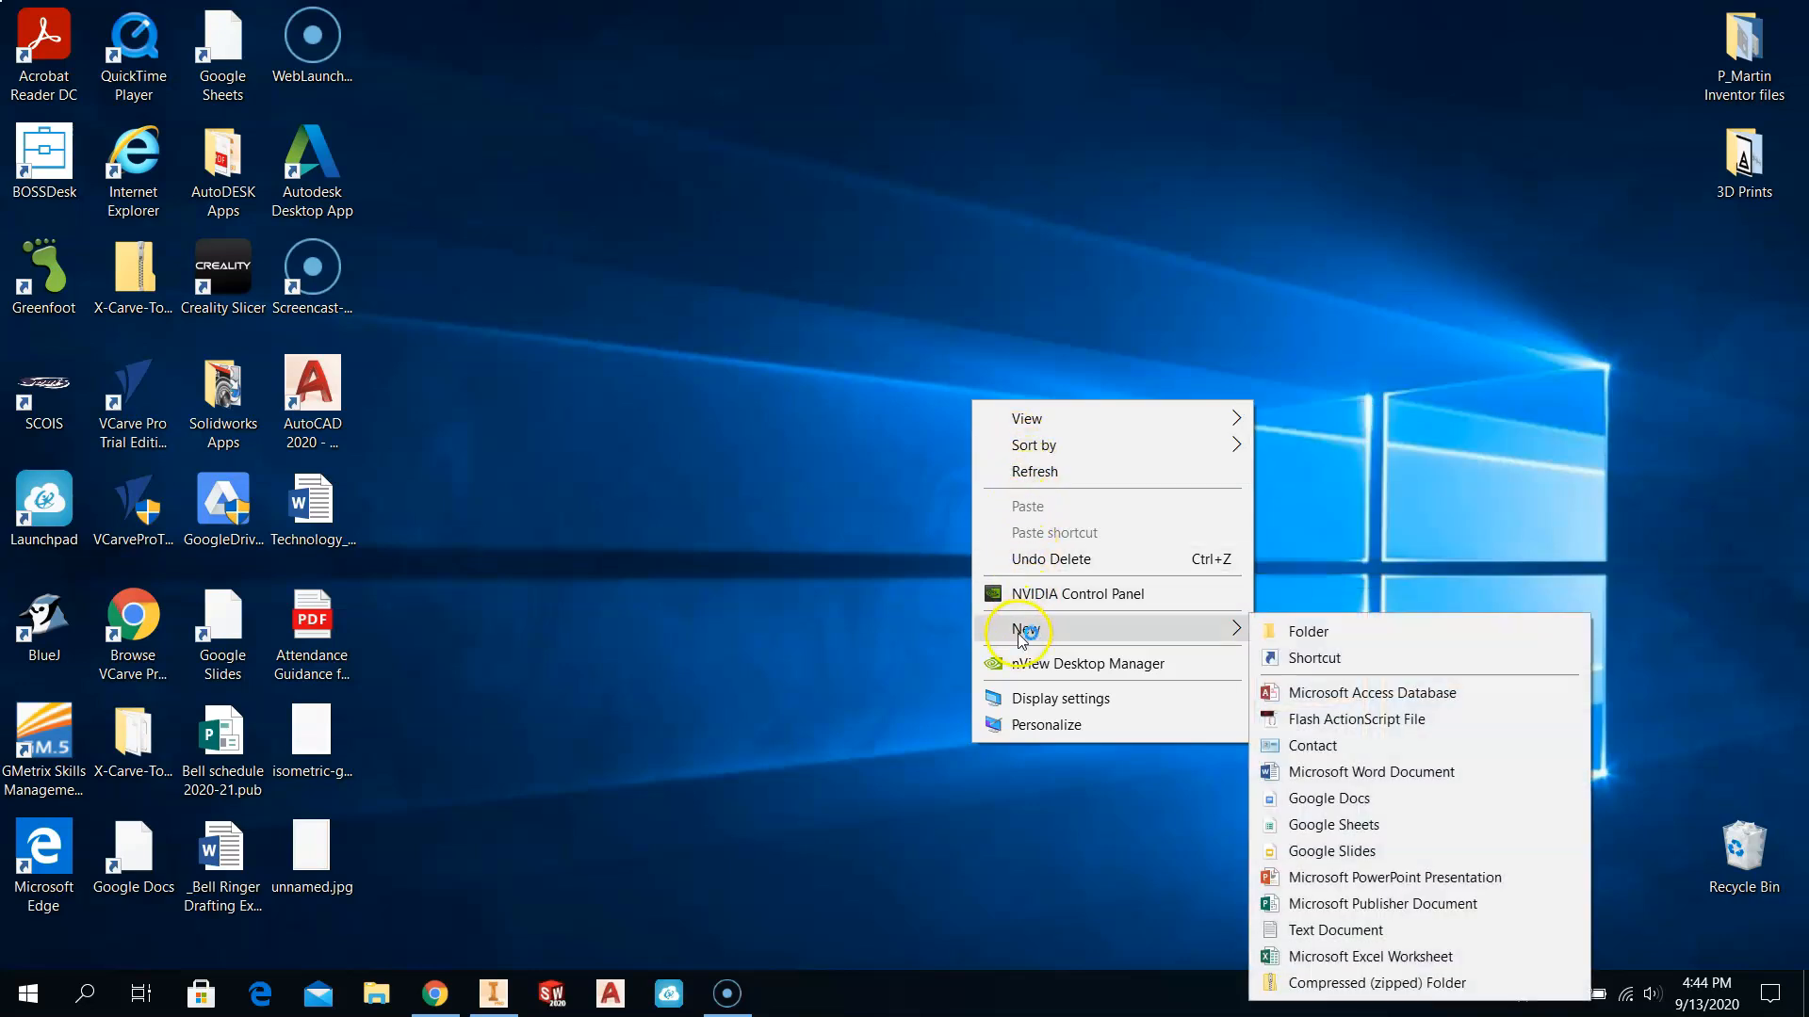
left_click(1296, 634)
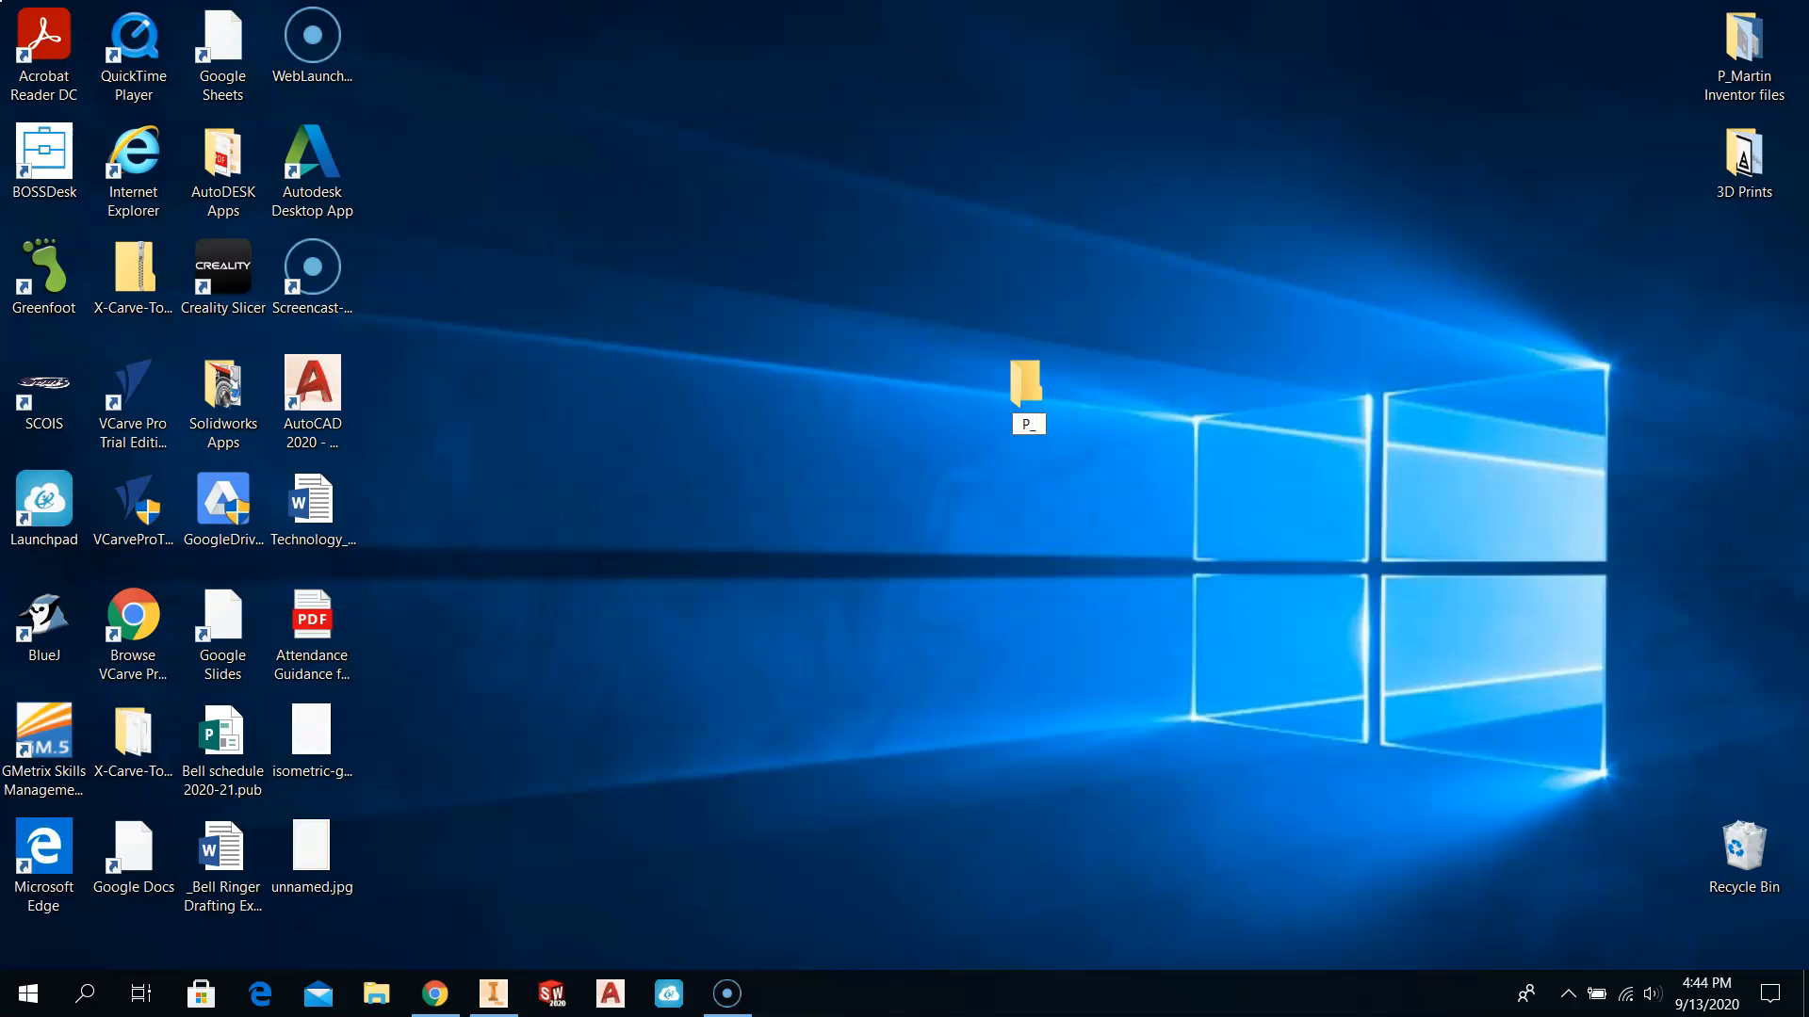
type("MARTIN")
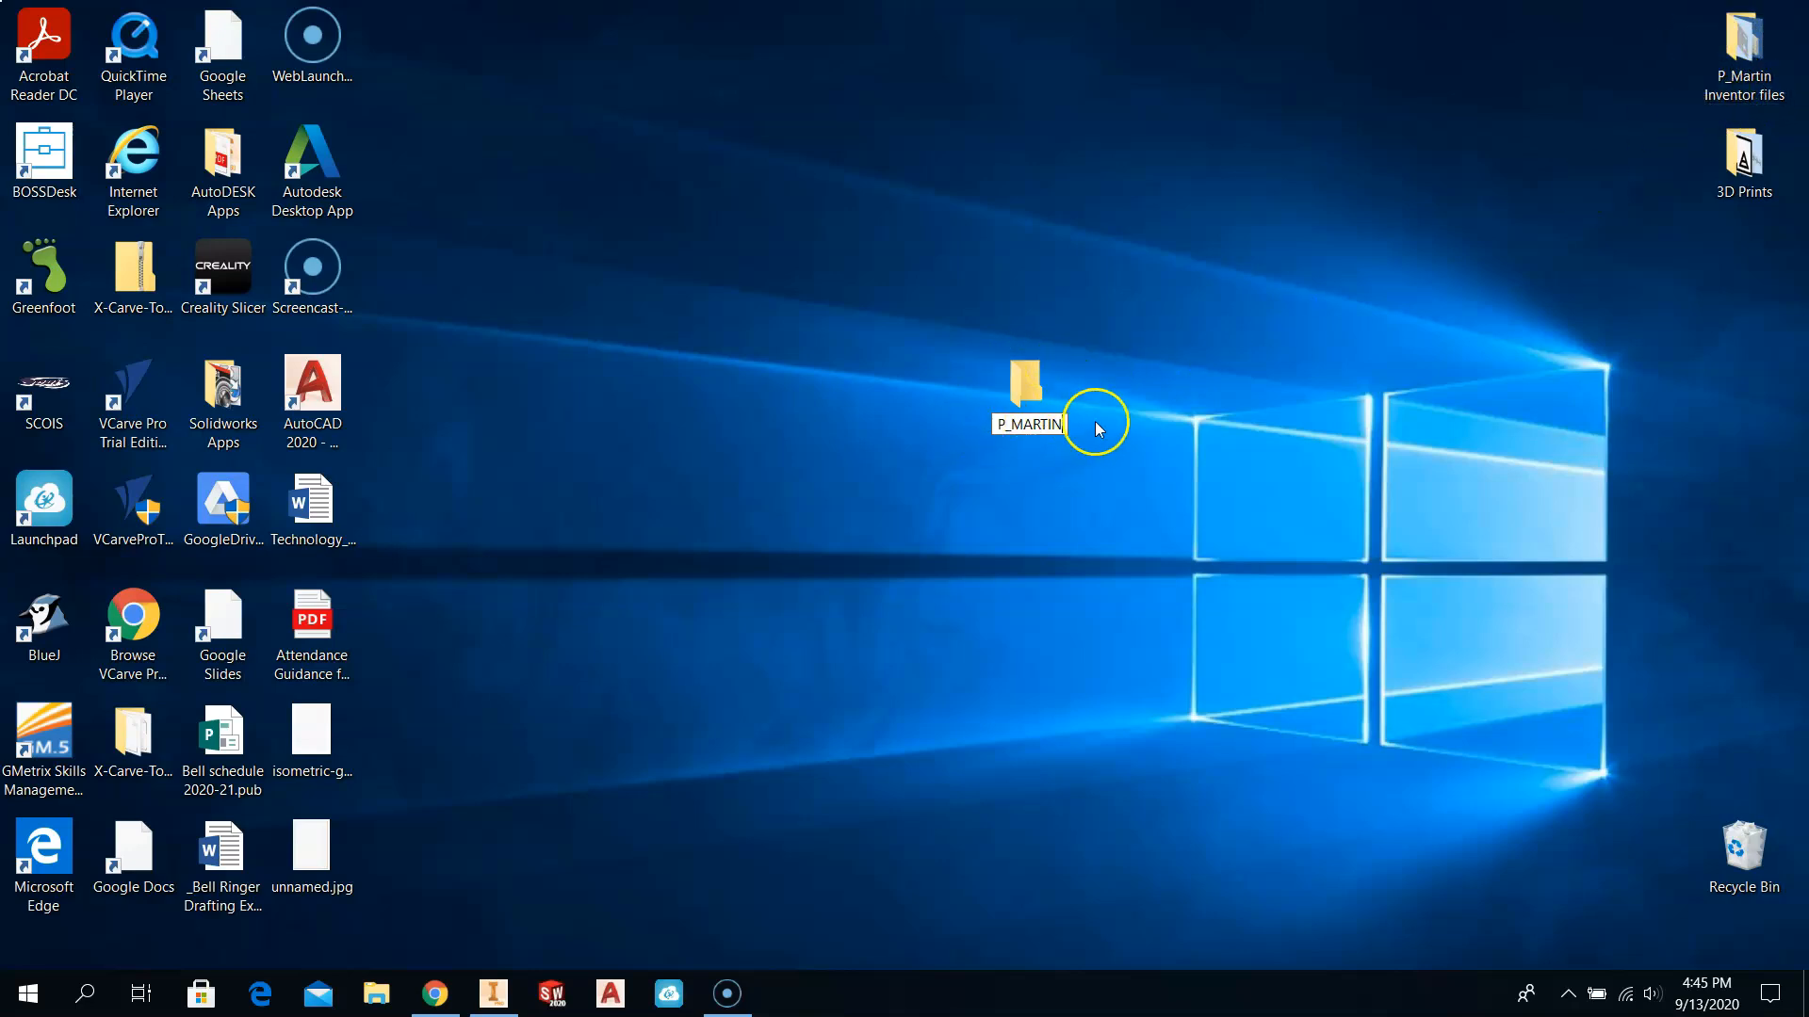
left_click(1128, 420)
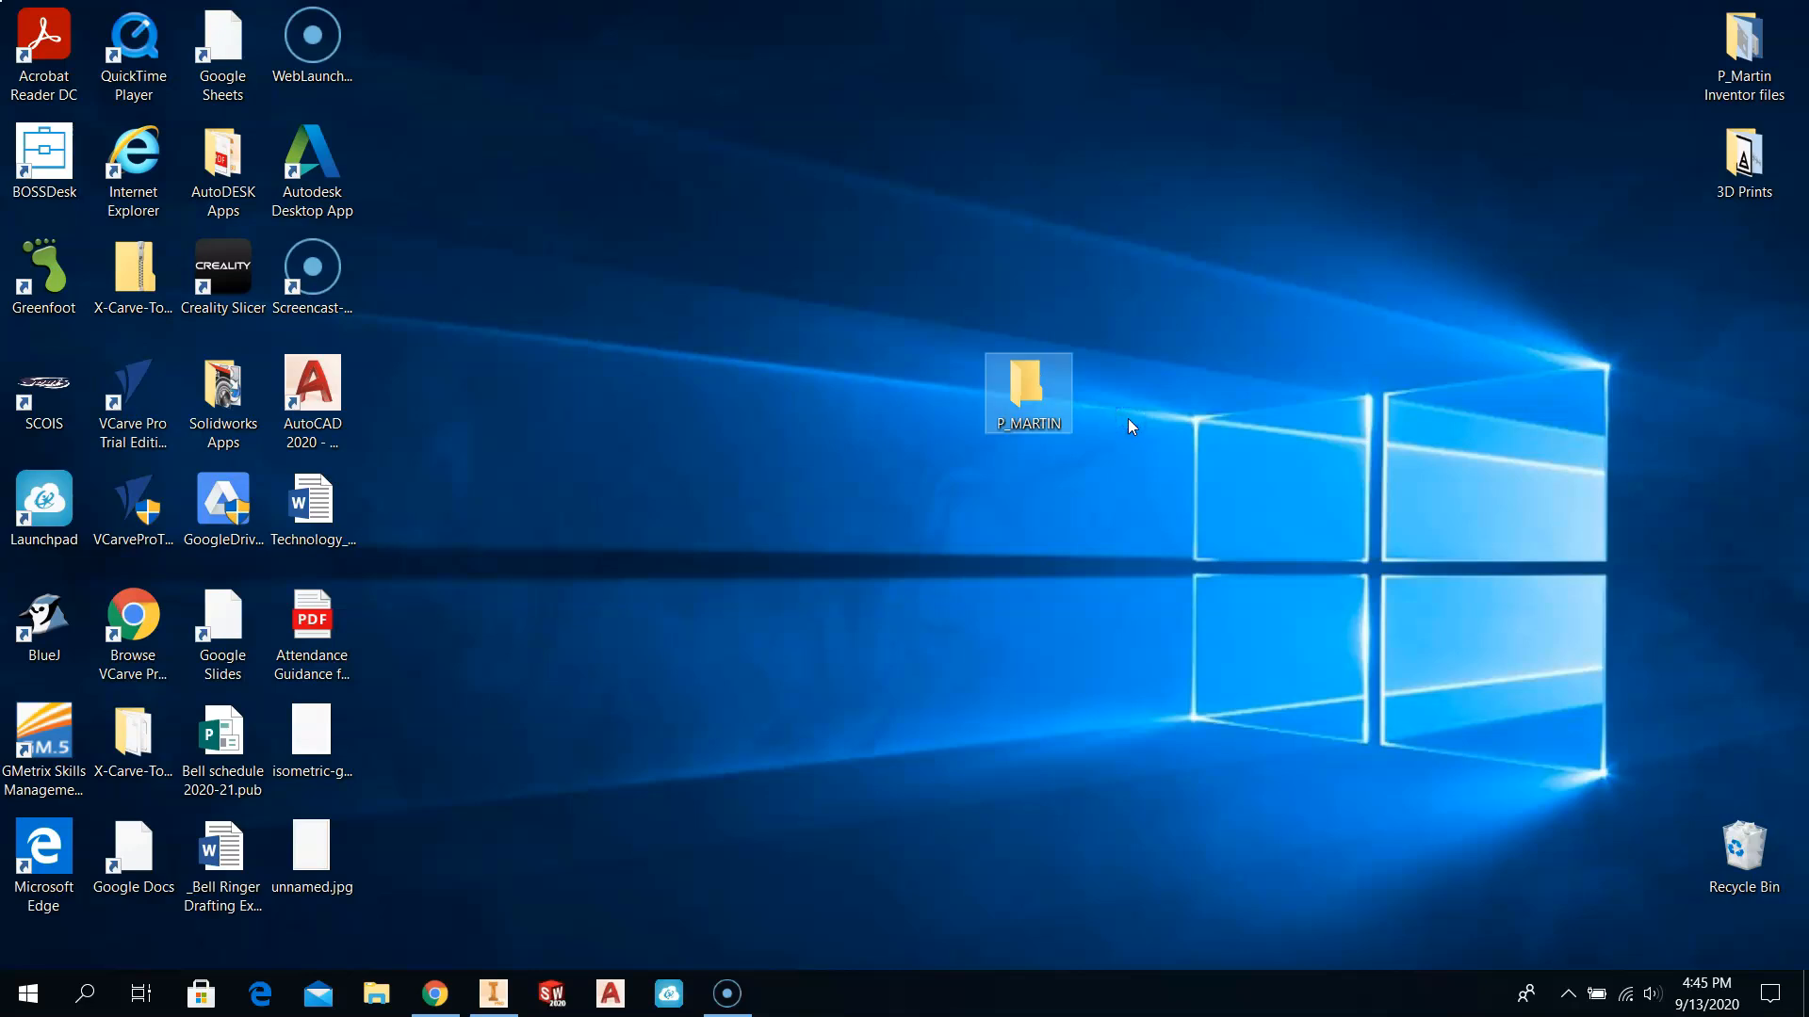
left_click_drag(1026, 386, 1743, 273)
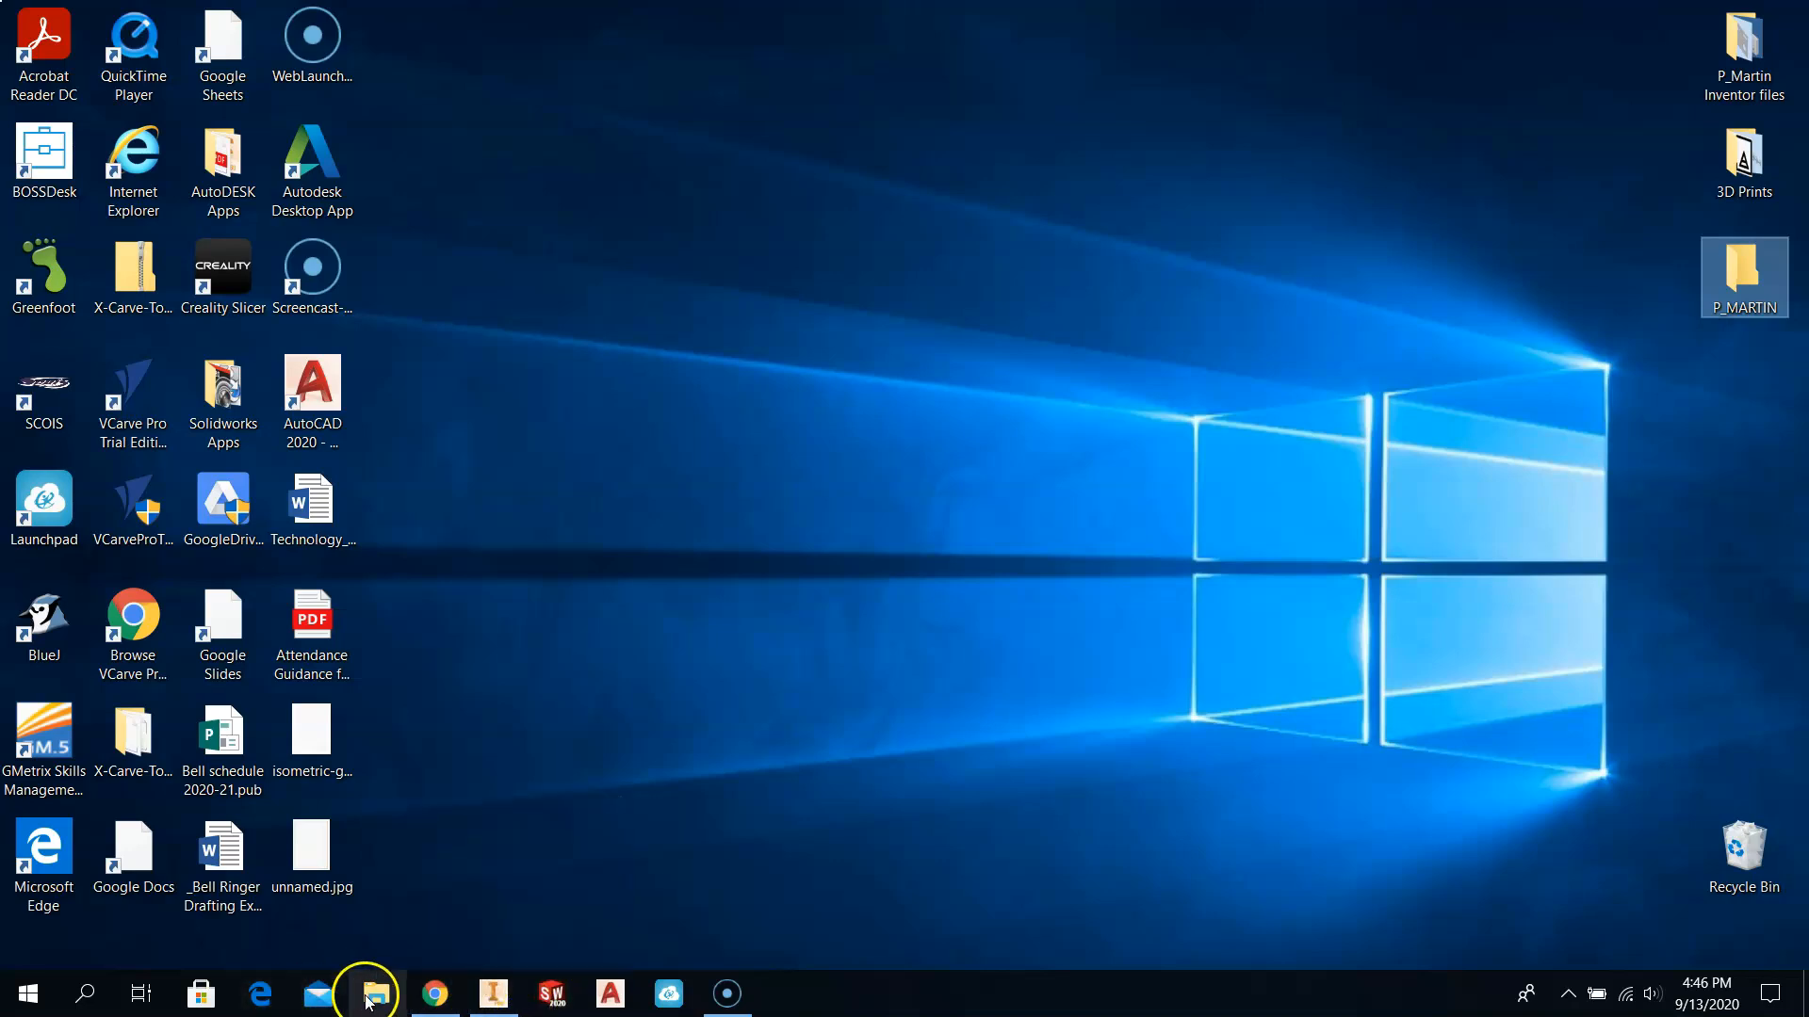
Step: Switch to Autodesk Inventor and start creating a new file from the list of templates
mouse_move(727, 994)
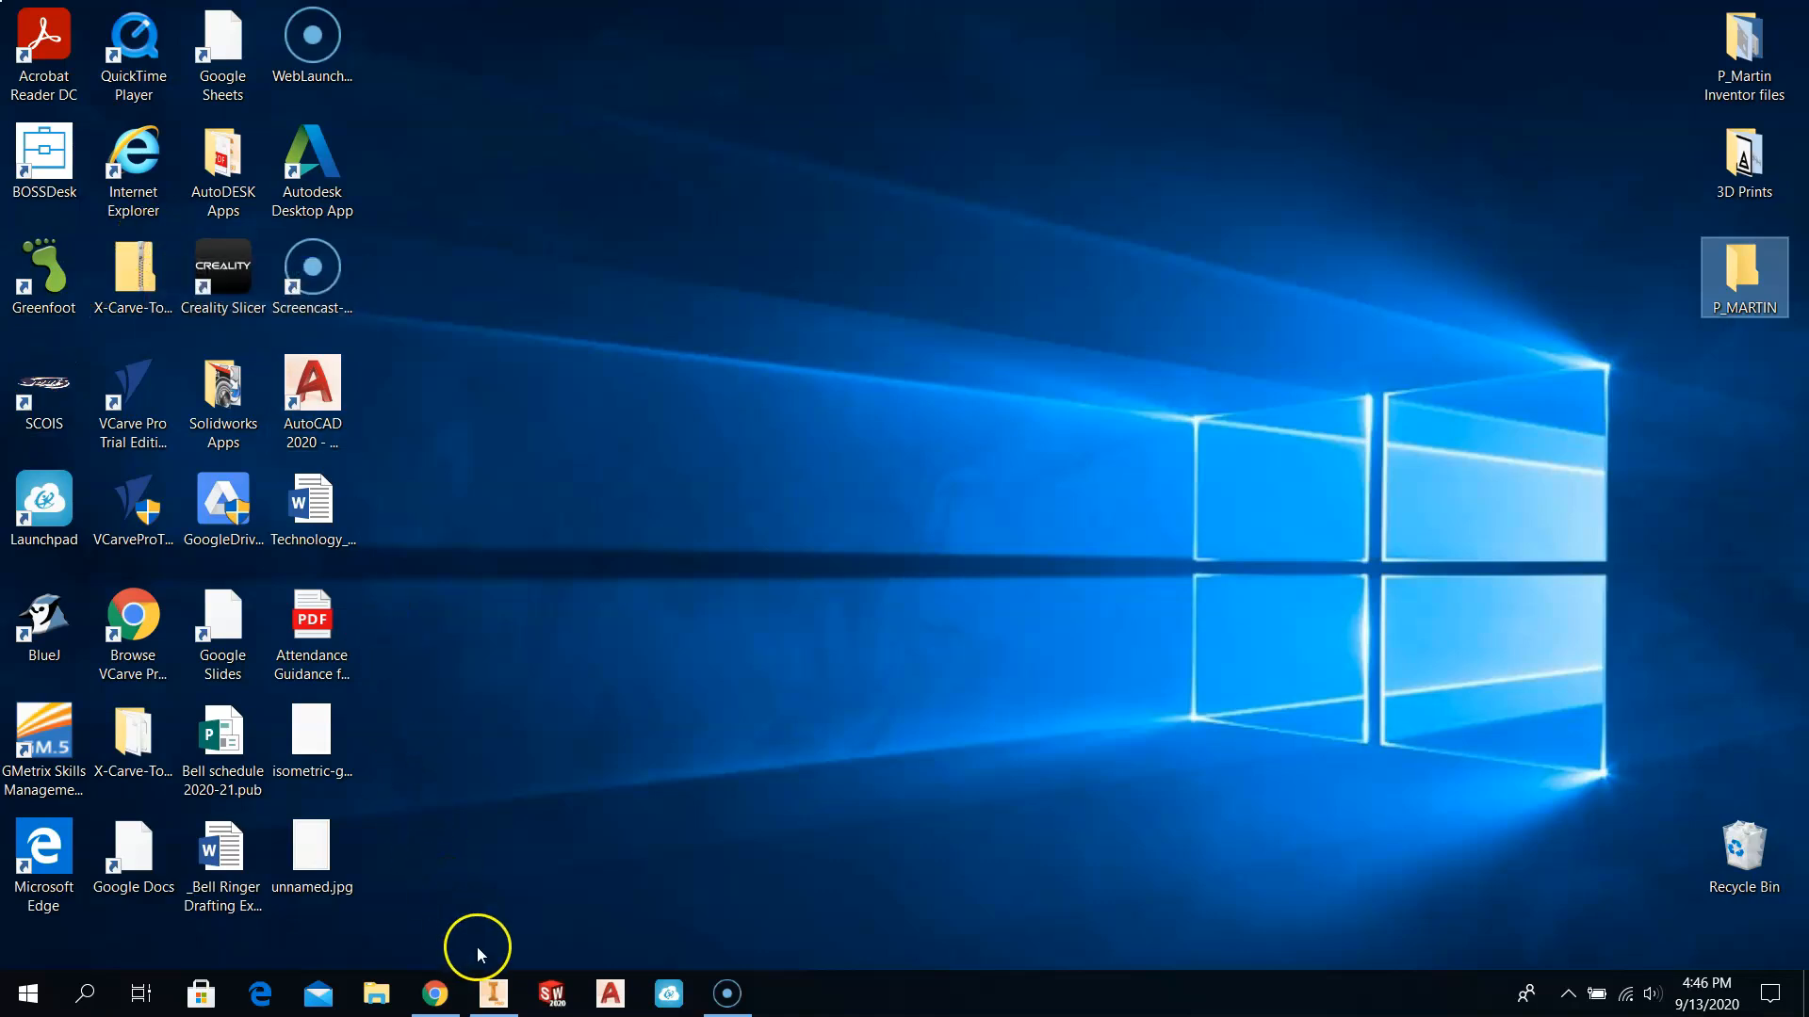
mouse_move(493, 997)
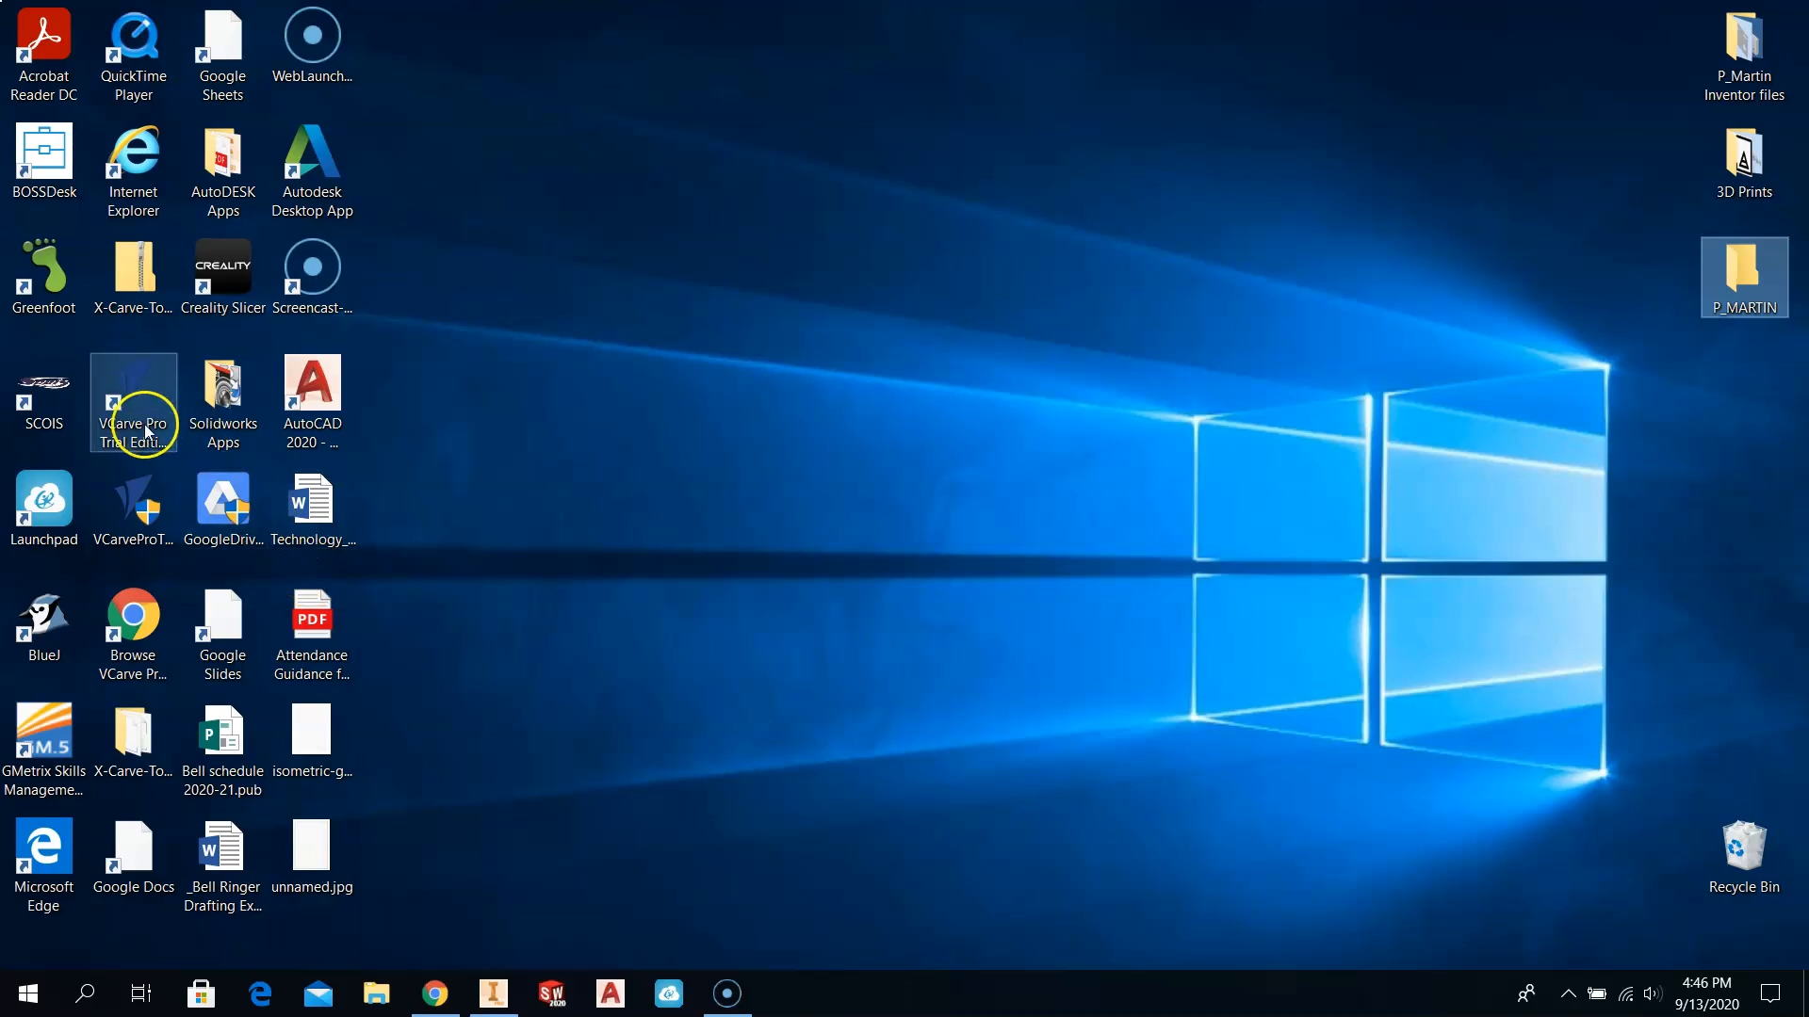
left_click(490, 997)
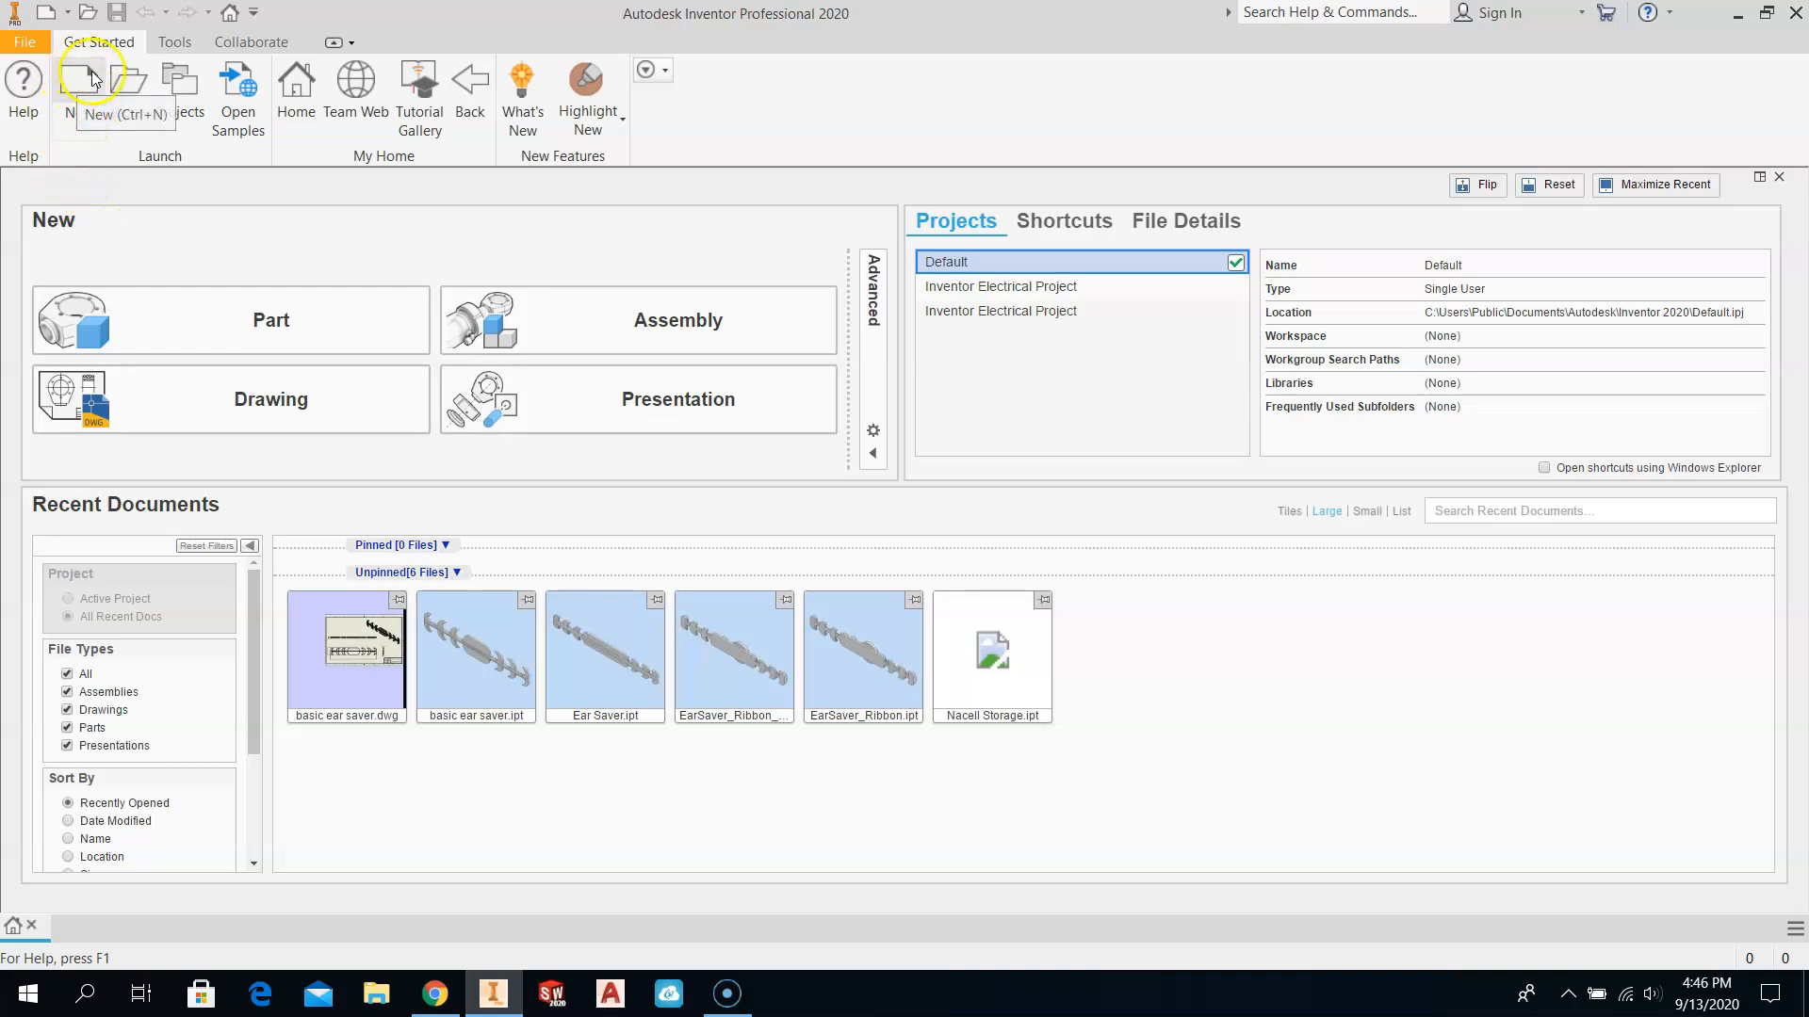
left_click(22, 44)
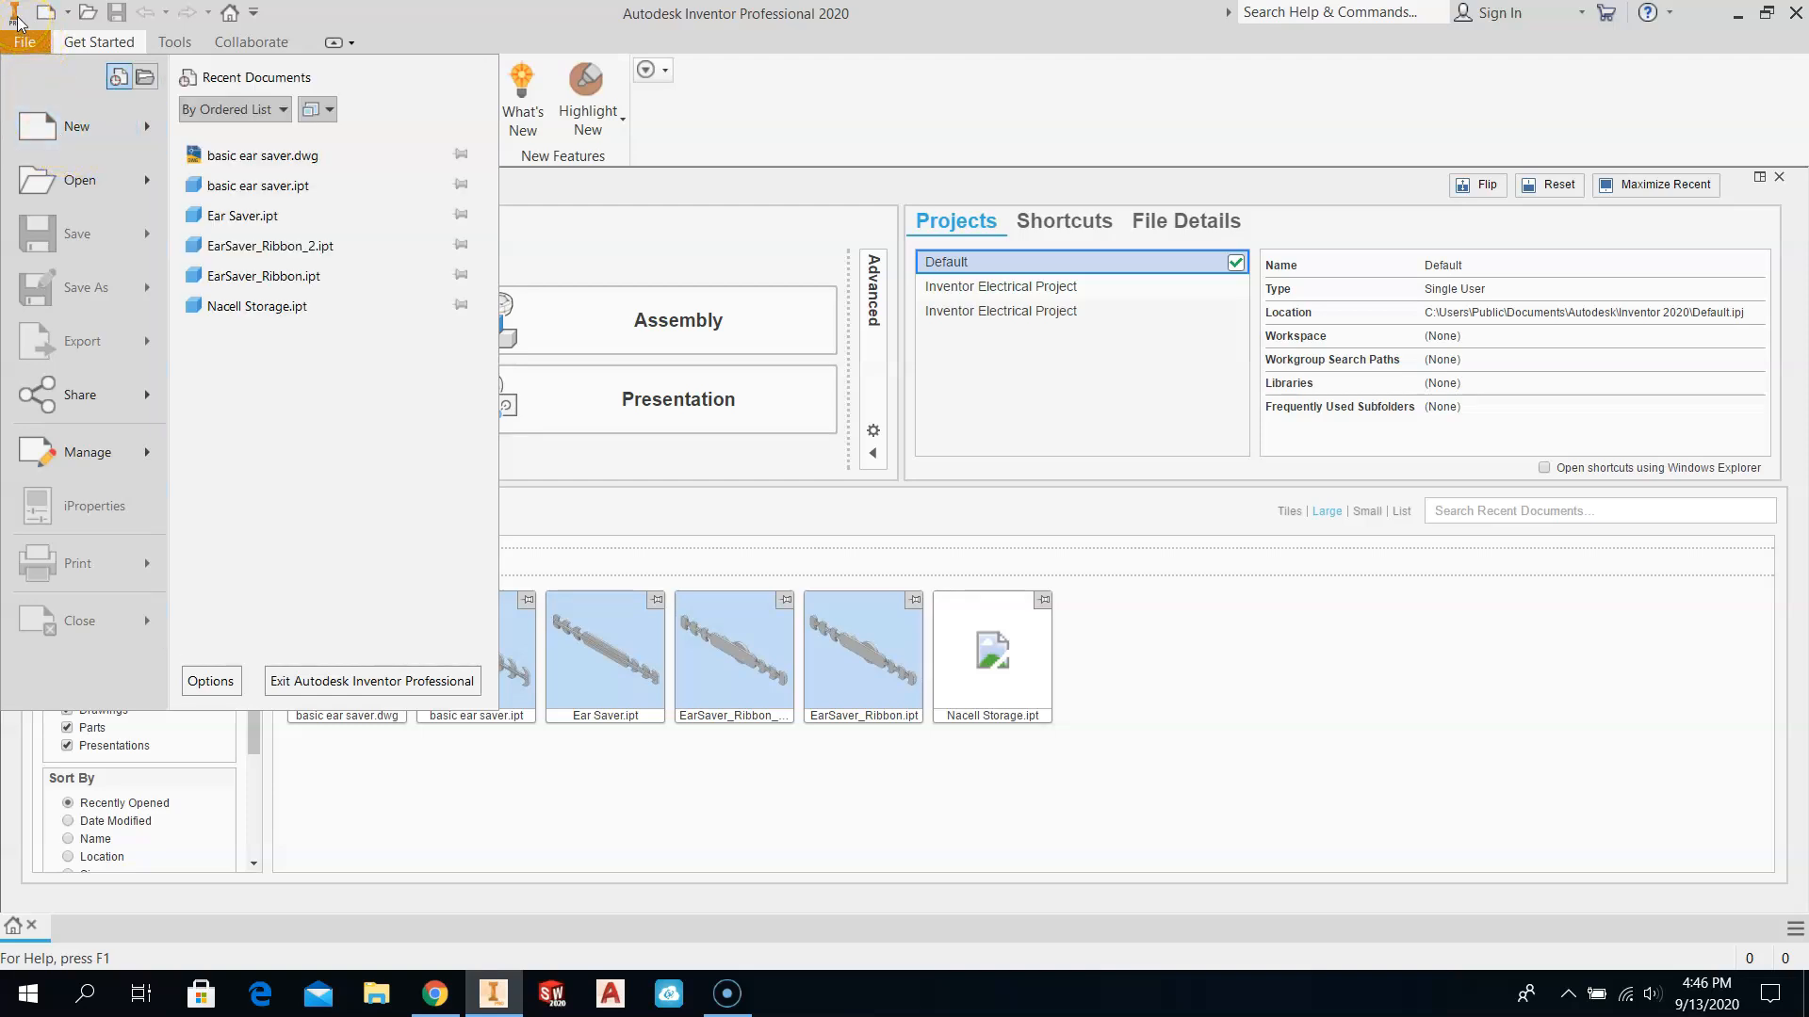
left_click(24, 45)
left_click(61, 65)
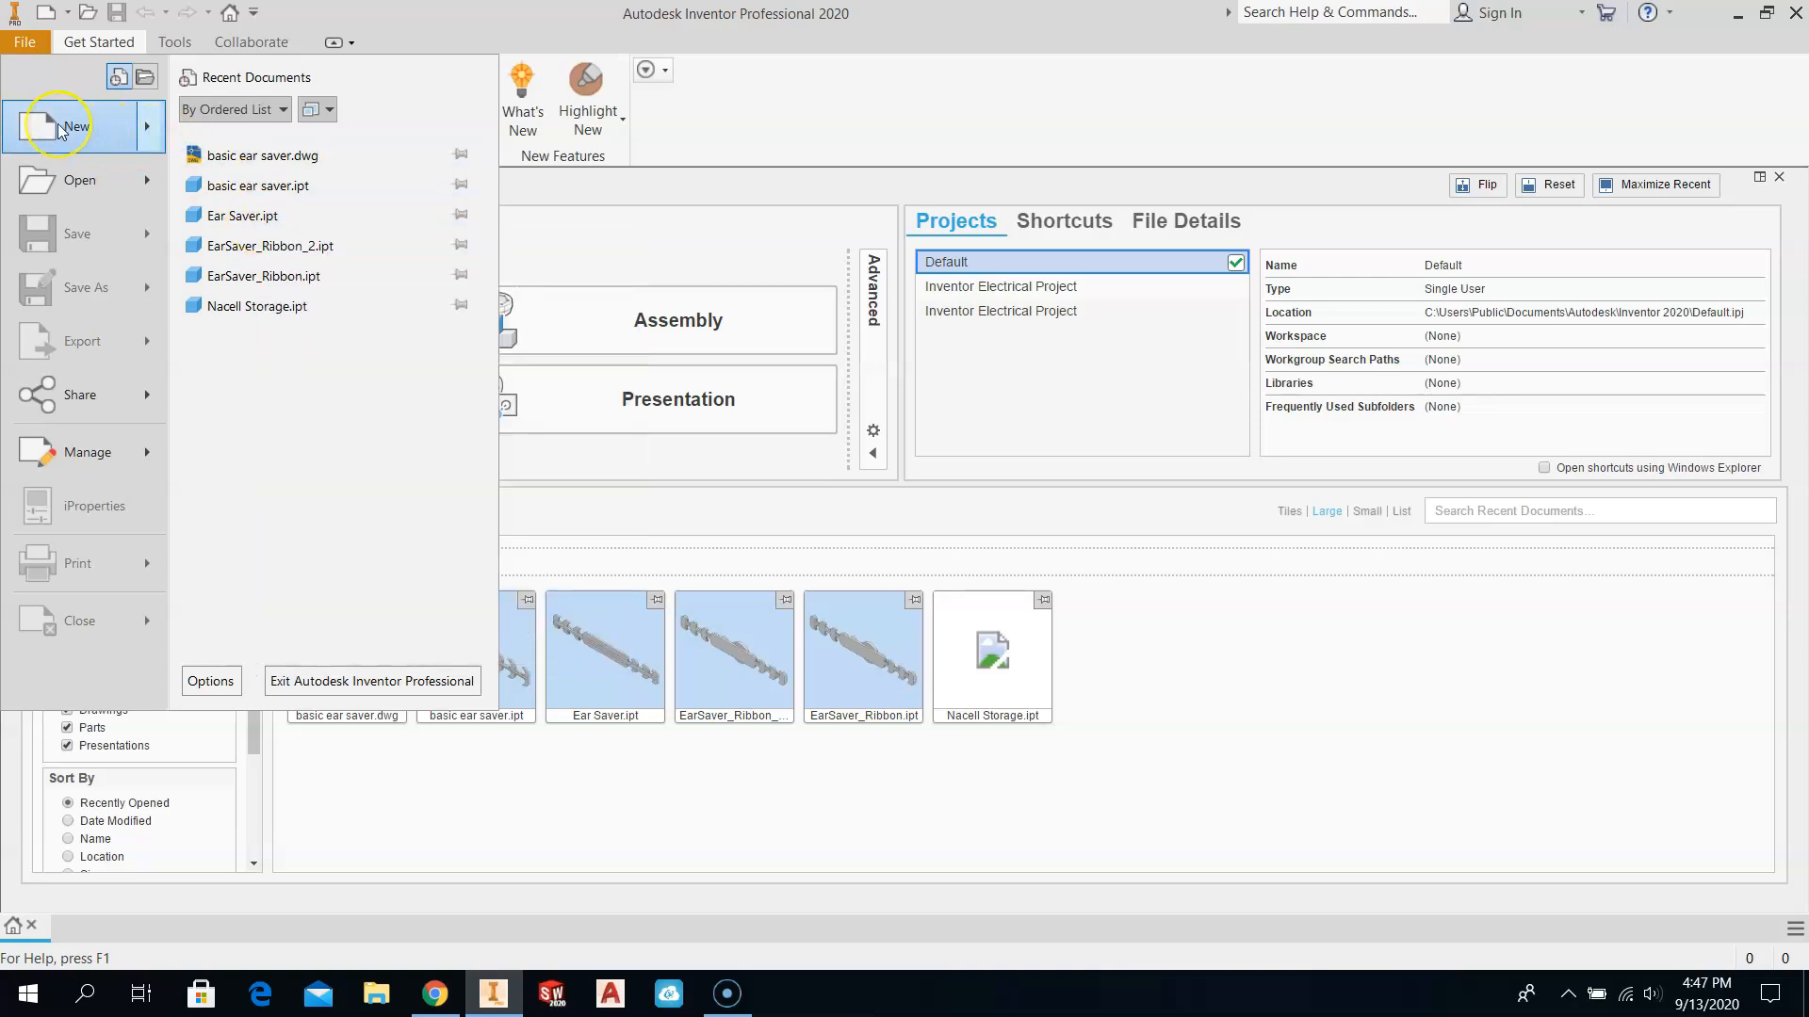
mouse_move(59, 130)
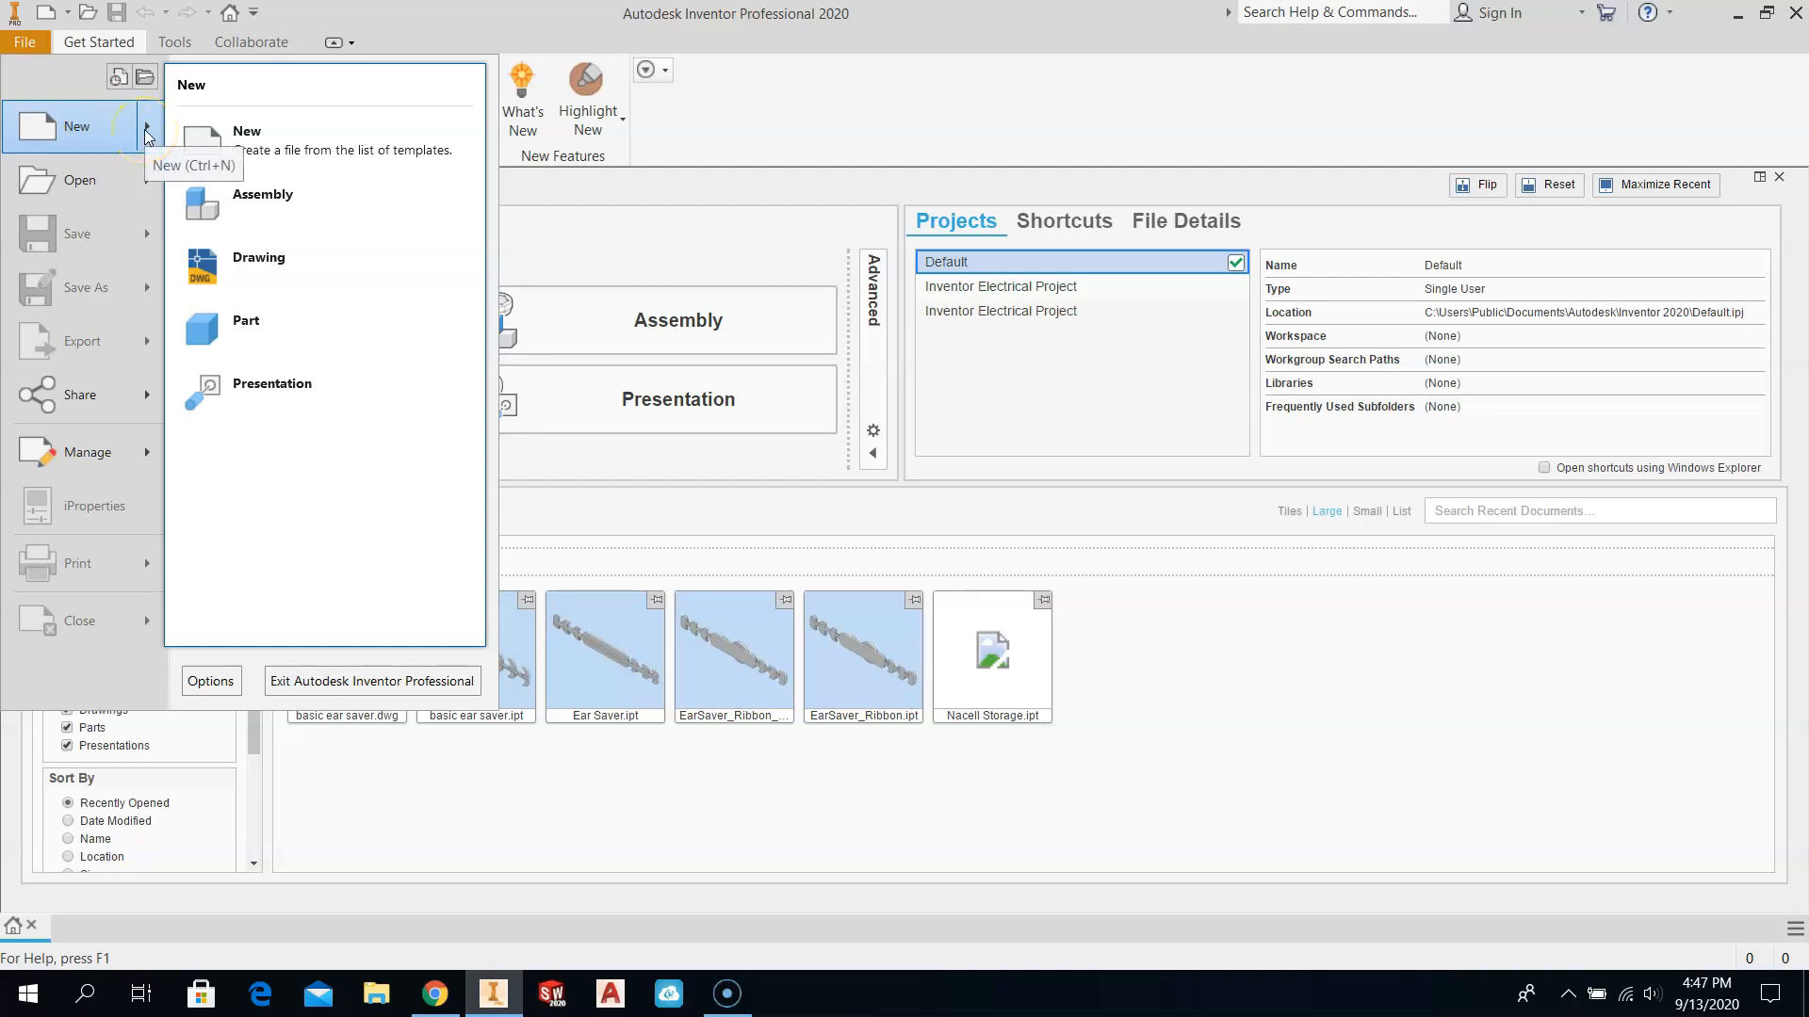
left_click(54, 131)
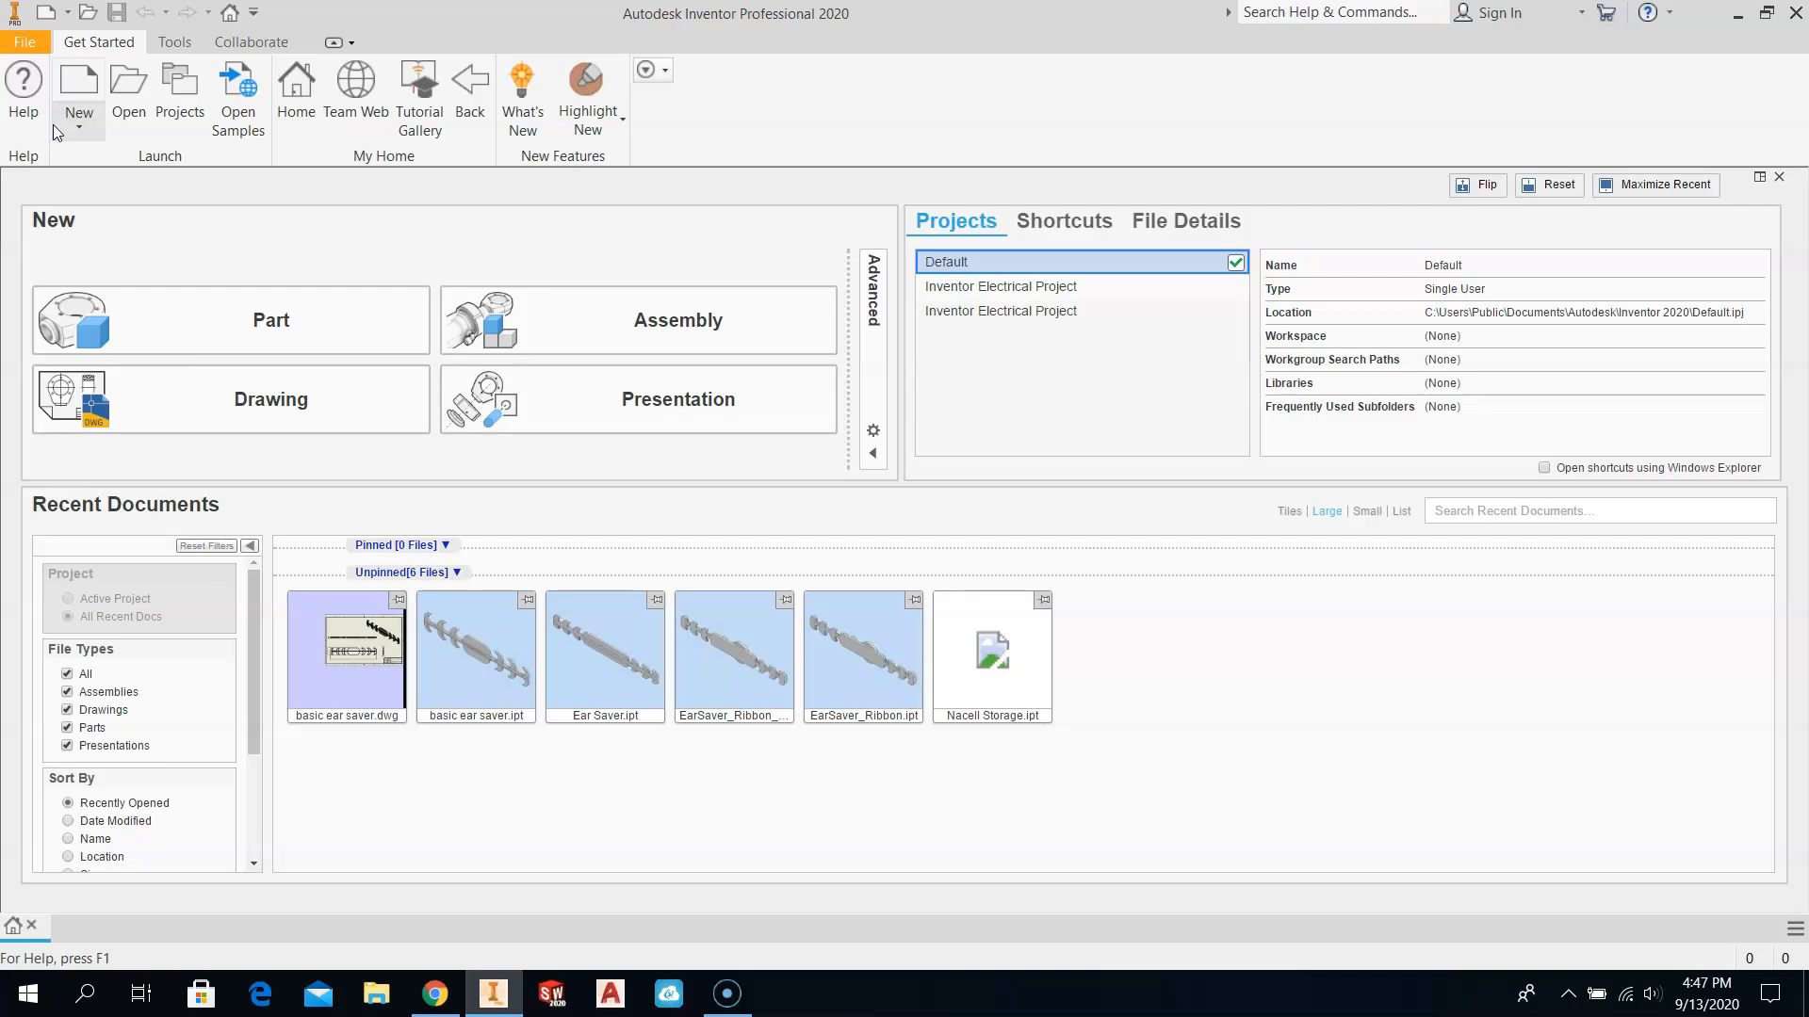
left_click(52, 124)
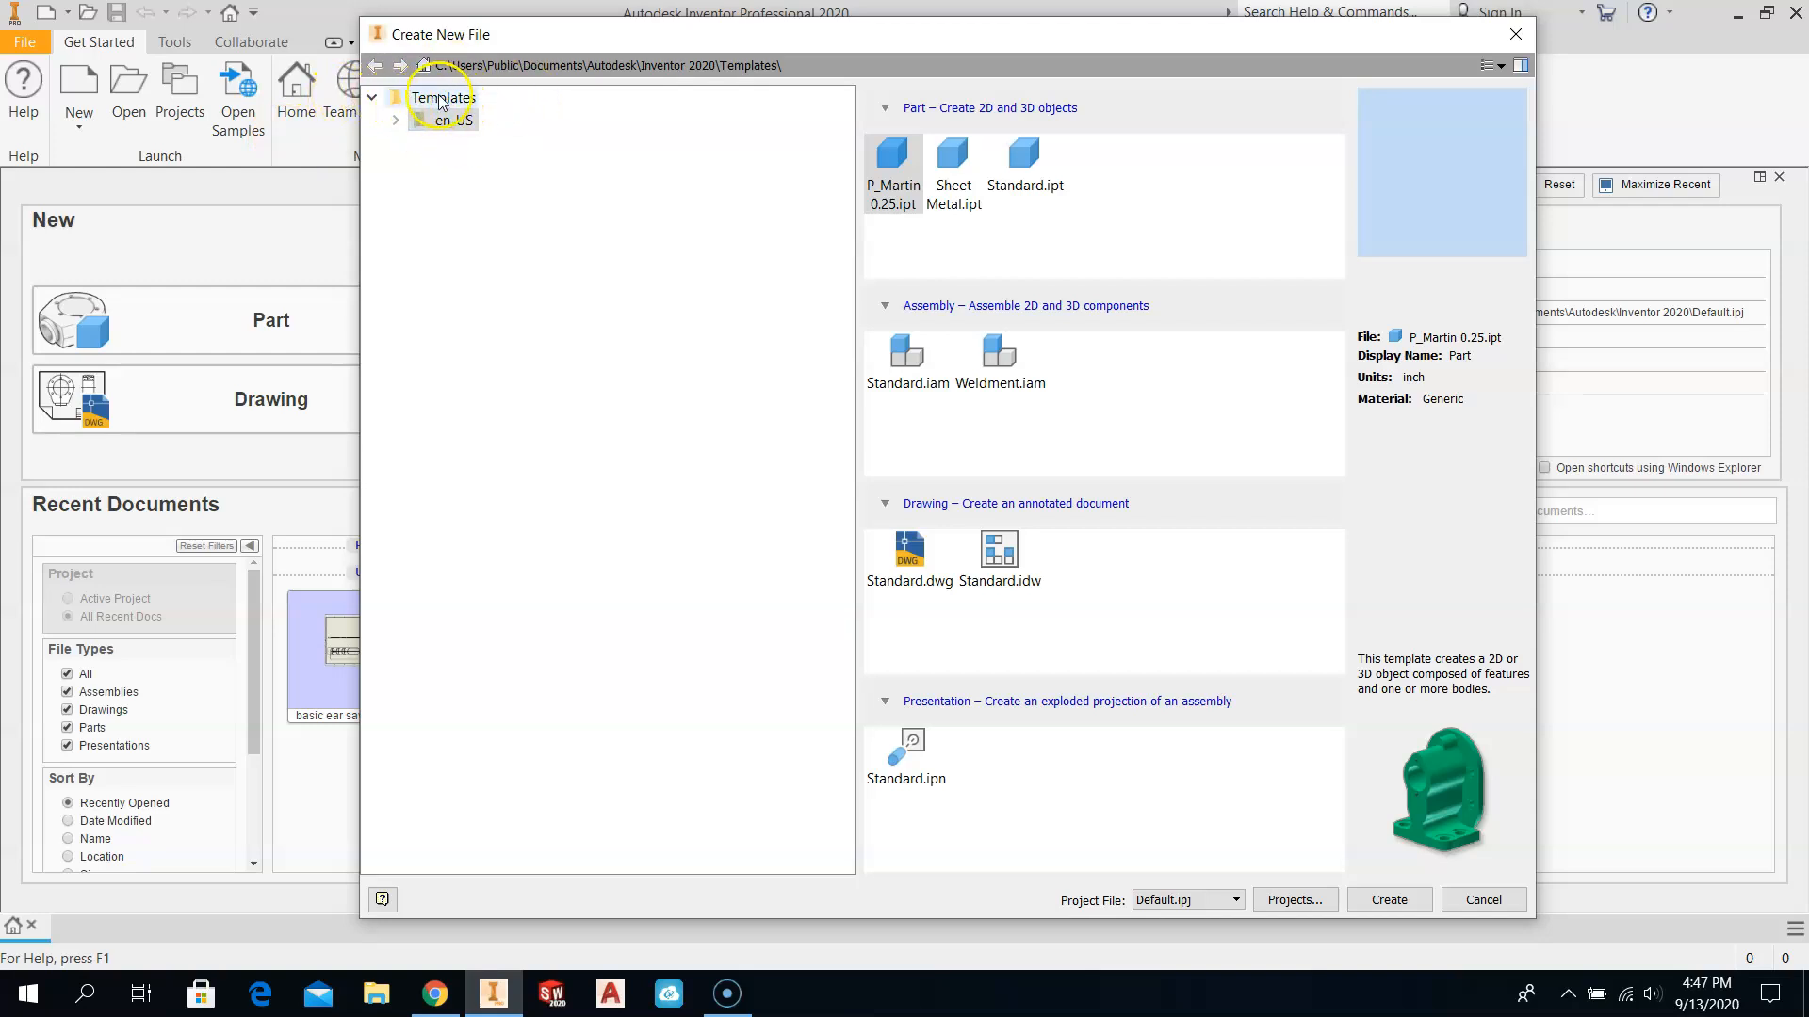
Step: Create a new part from the Standard (in).ipt template in the en-US English template folder
left_click(422, 122)
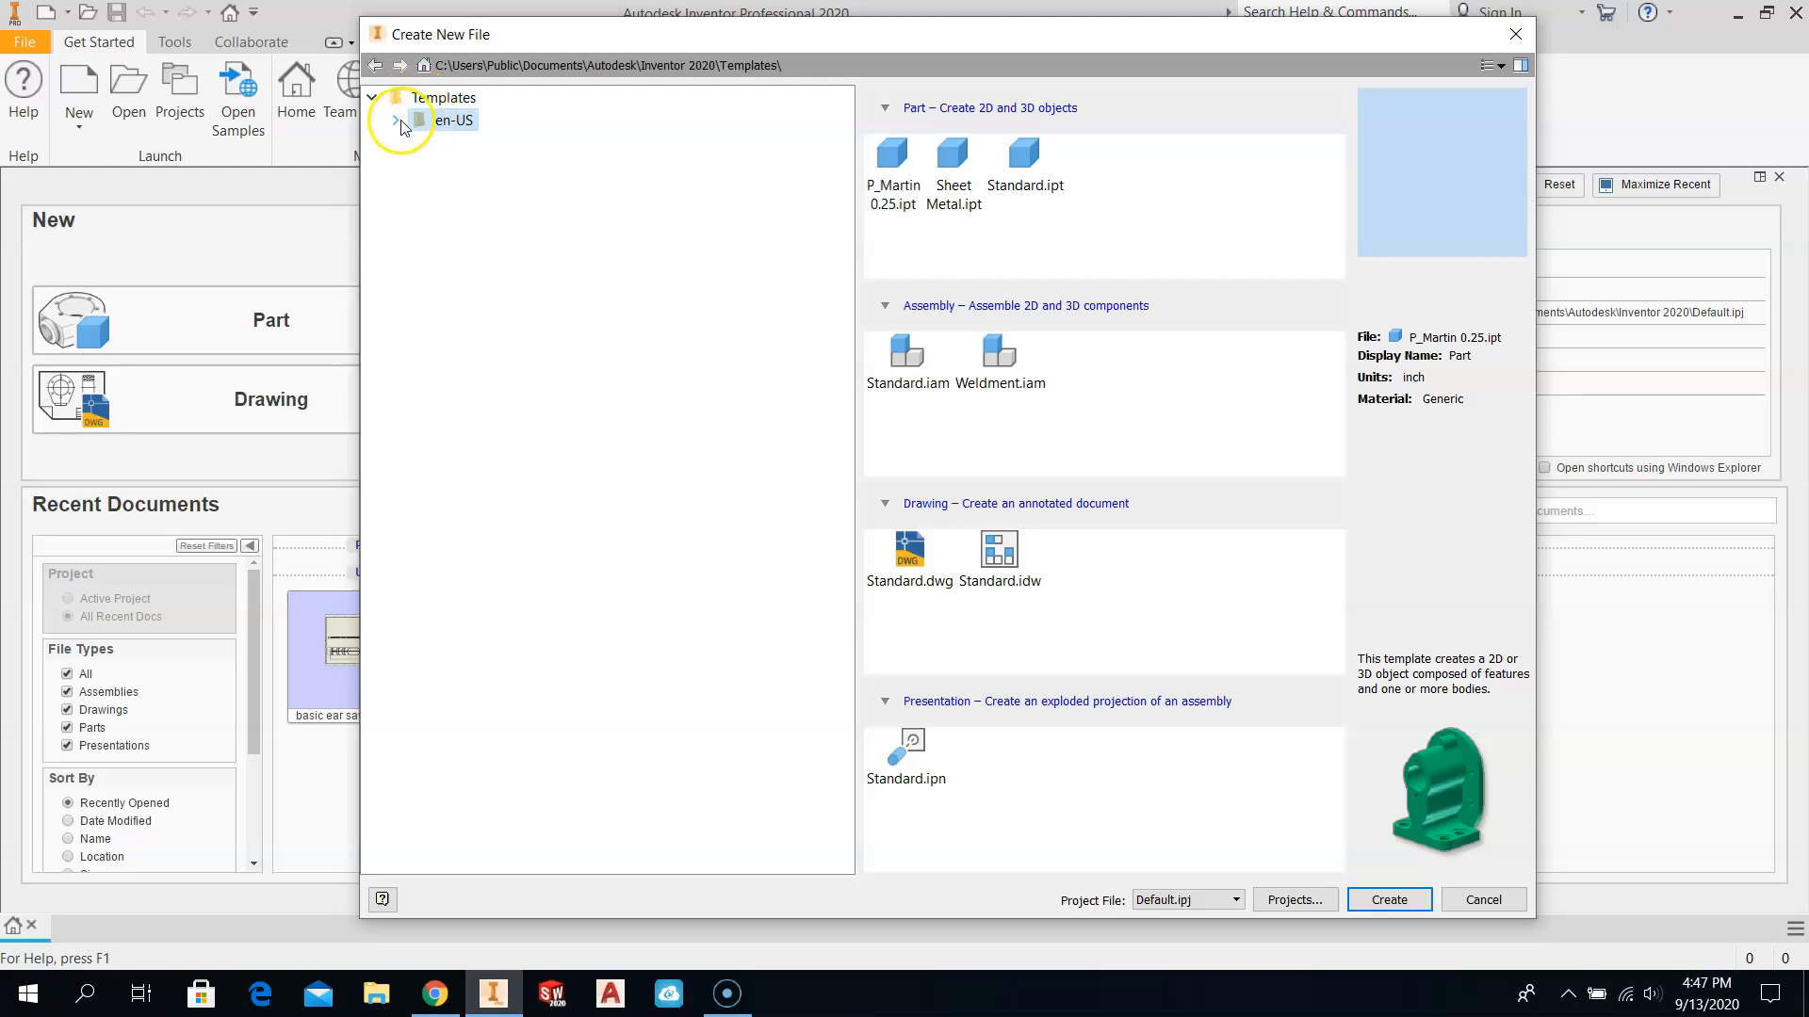
left_click(396, 119)
left_click(470, 146)
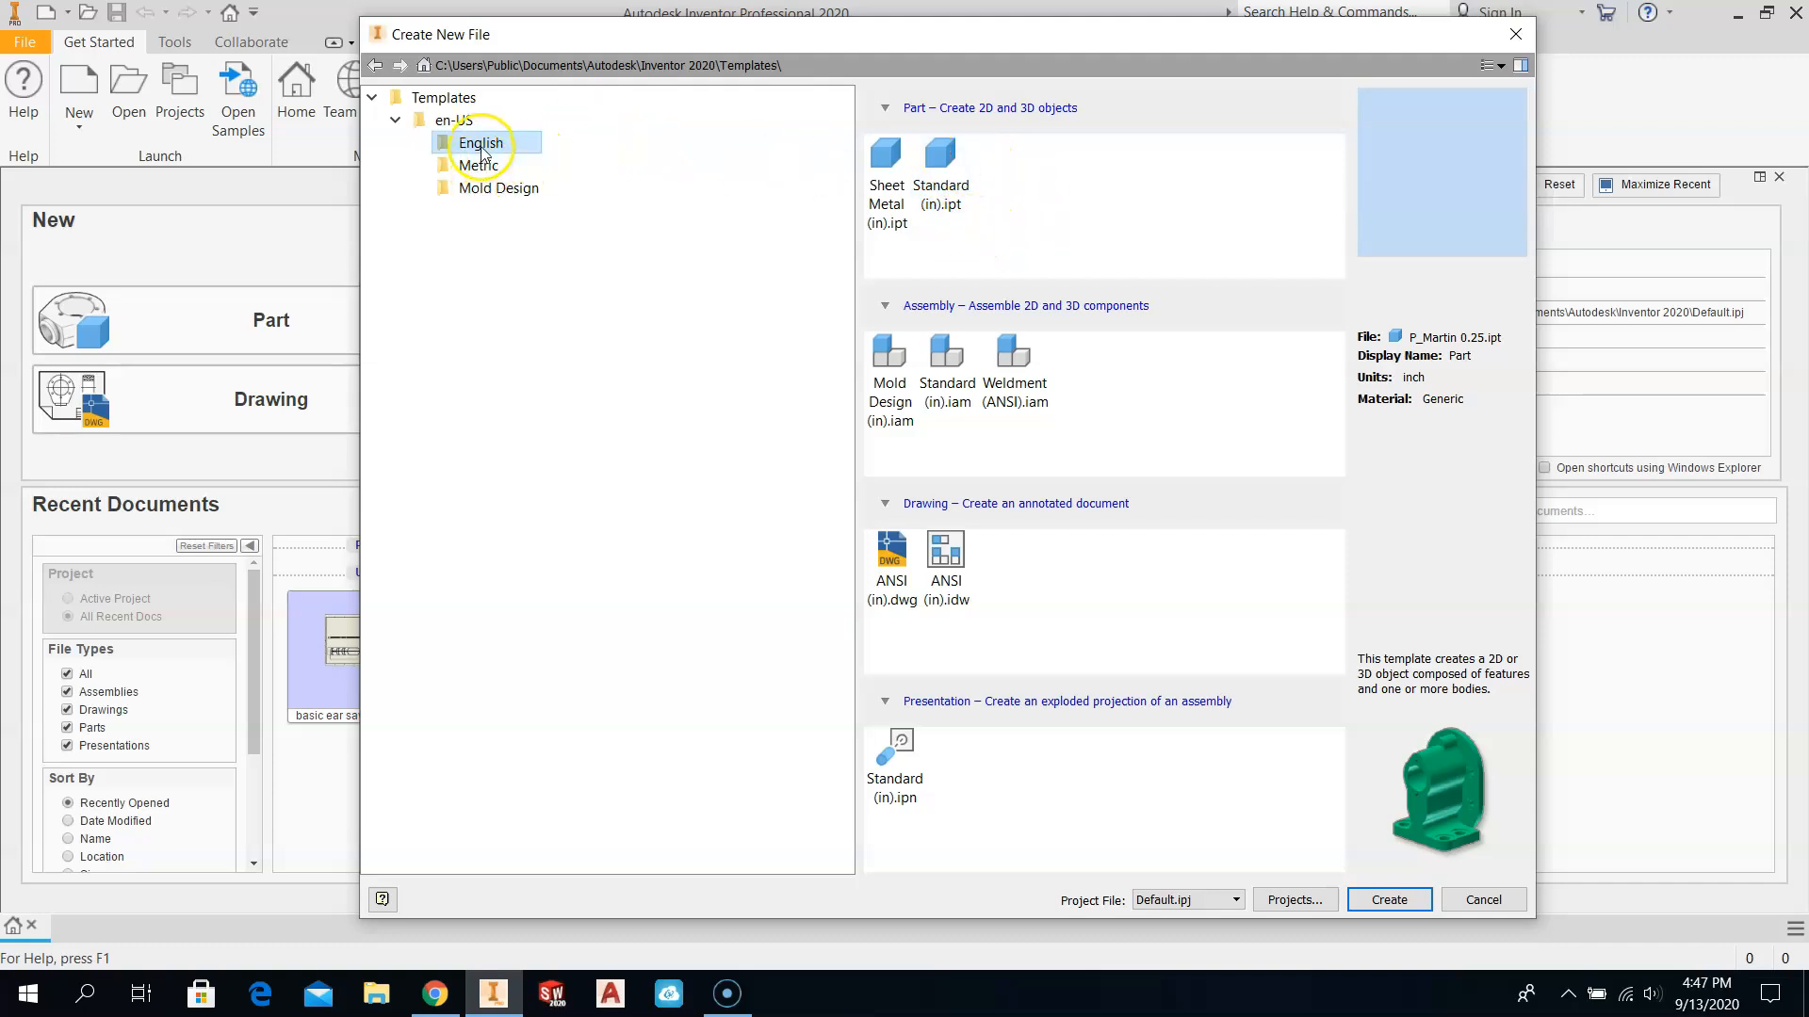
left_click(372, 99)
left_click(372, 98)
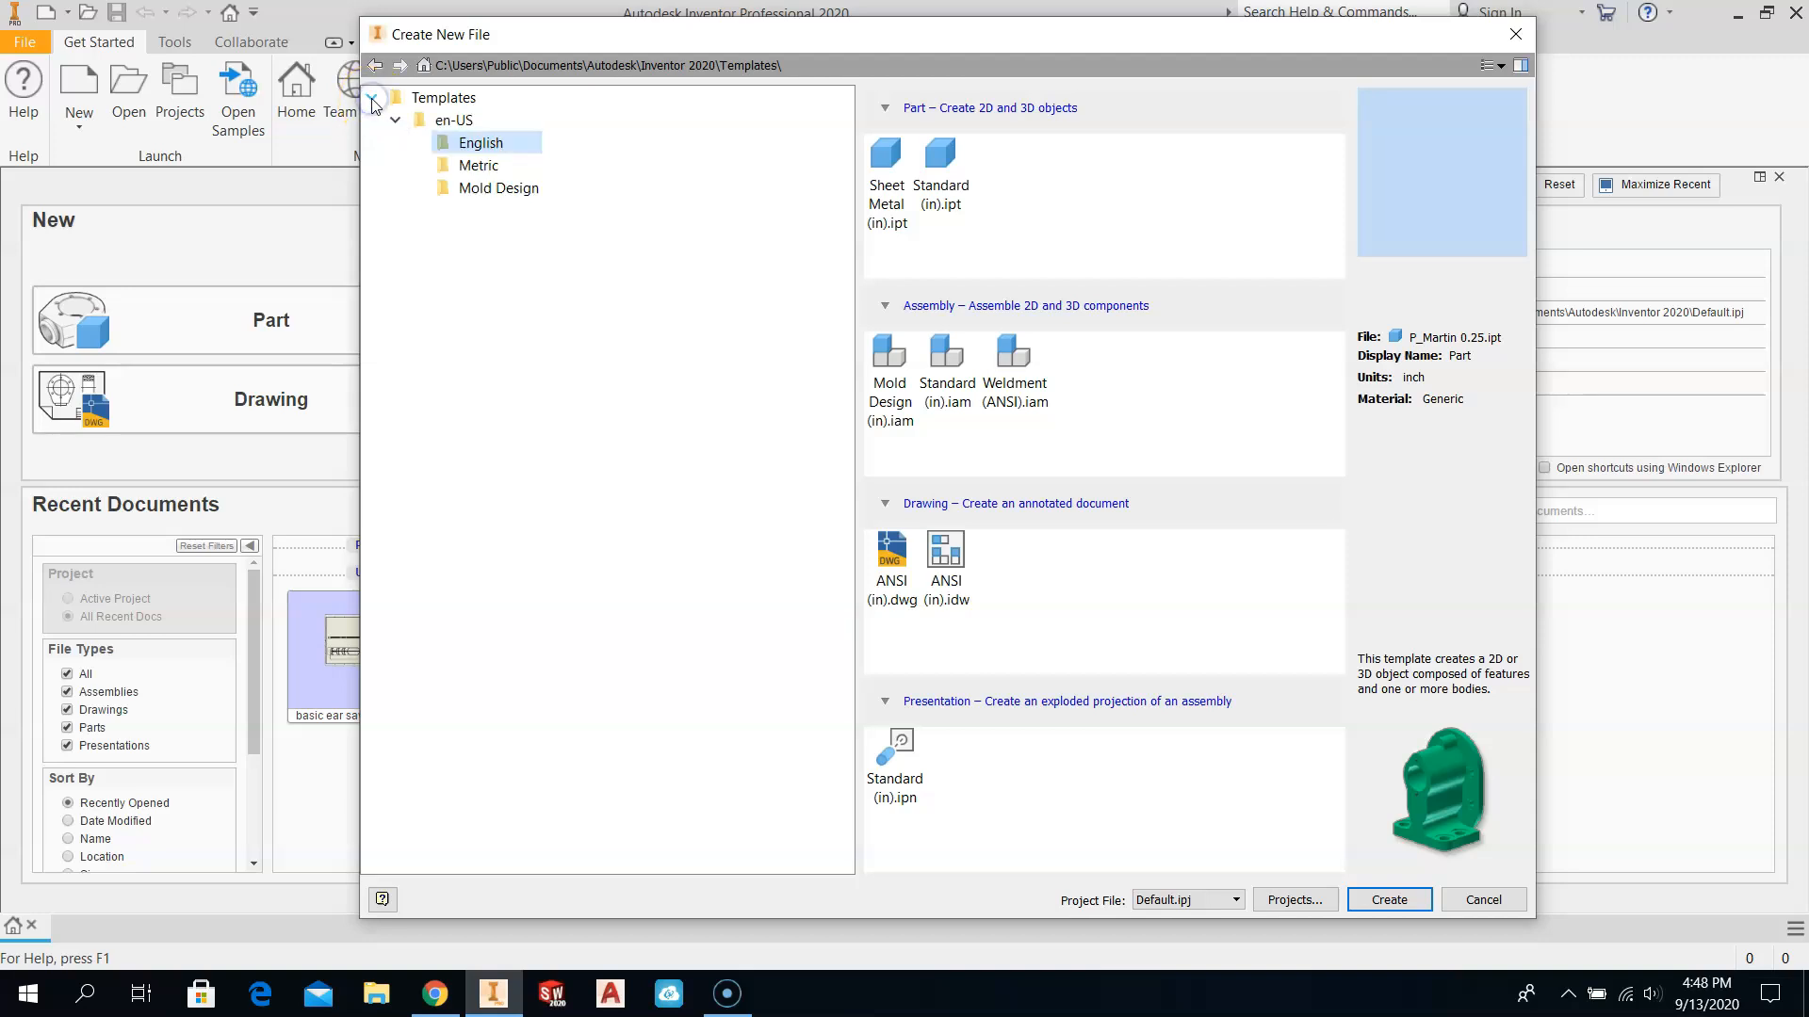
left_click(395, 123)
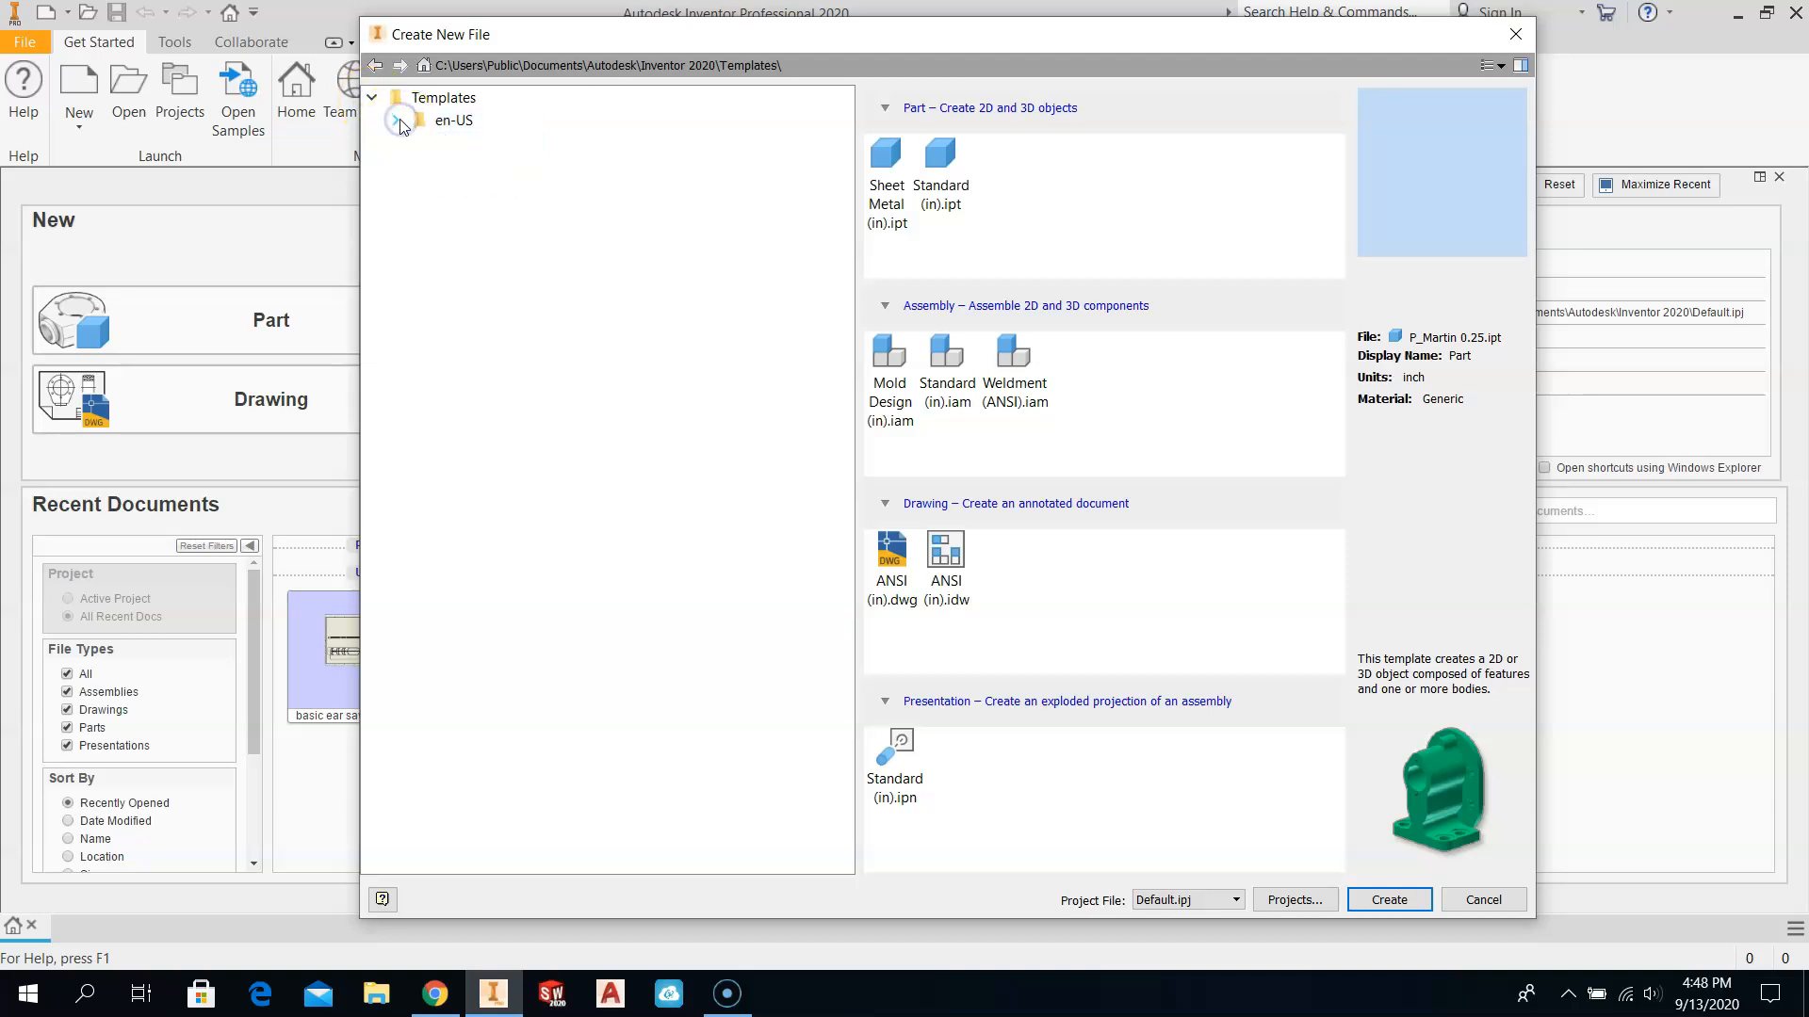
left_click(396, 122)
left_click(471, 142)
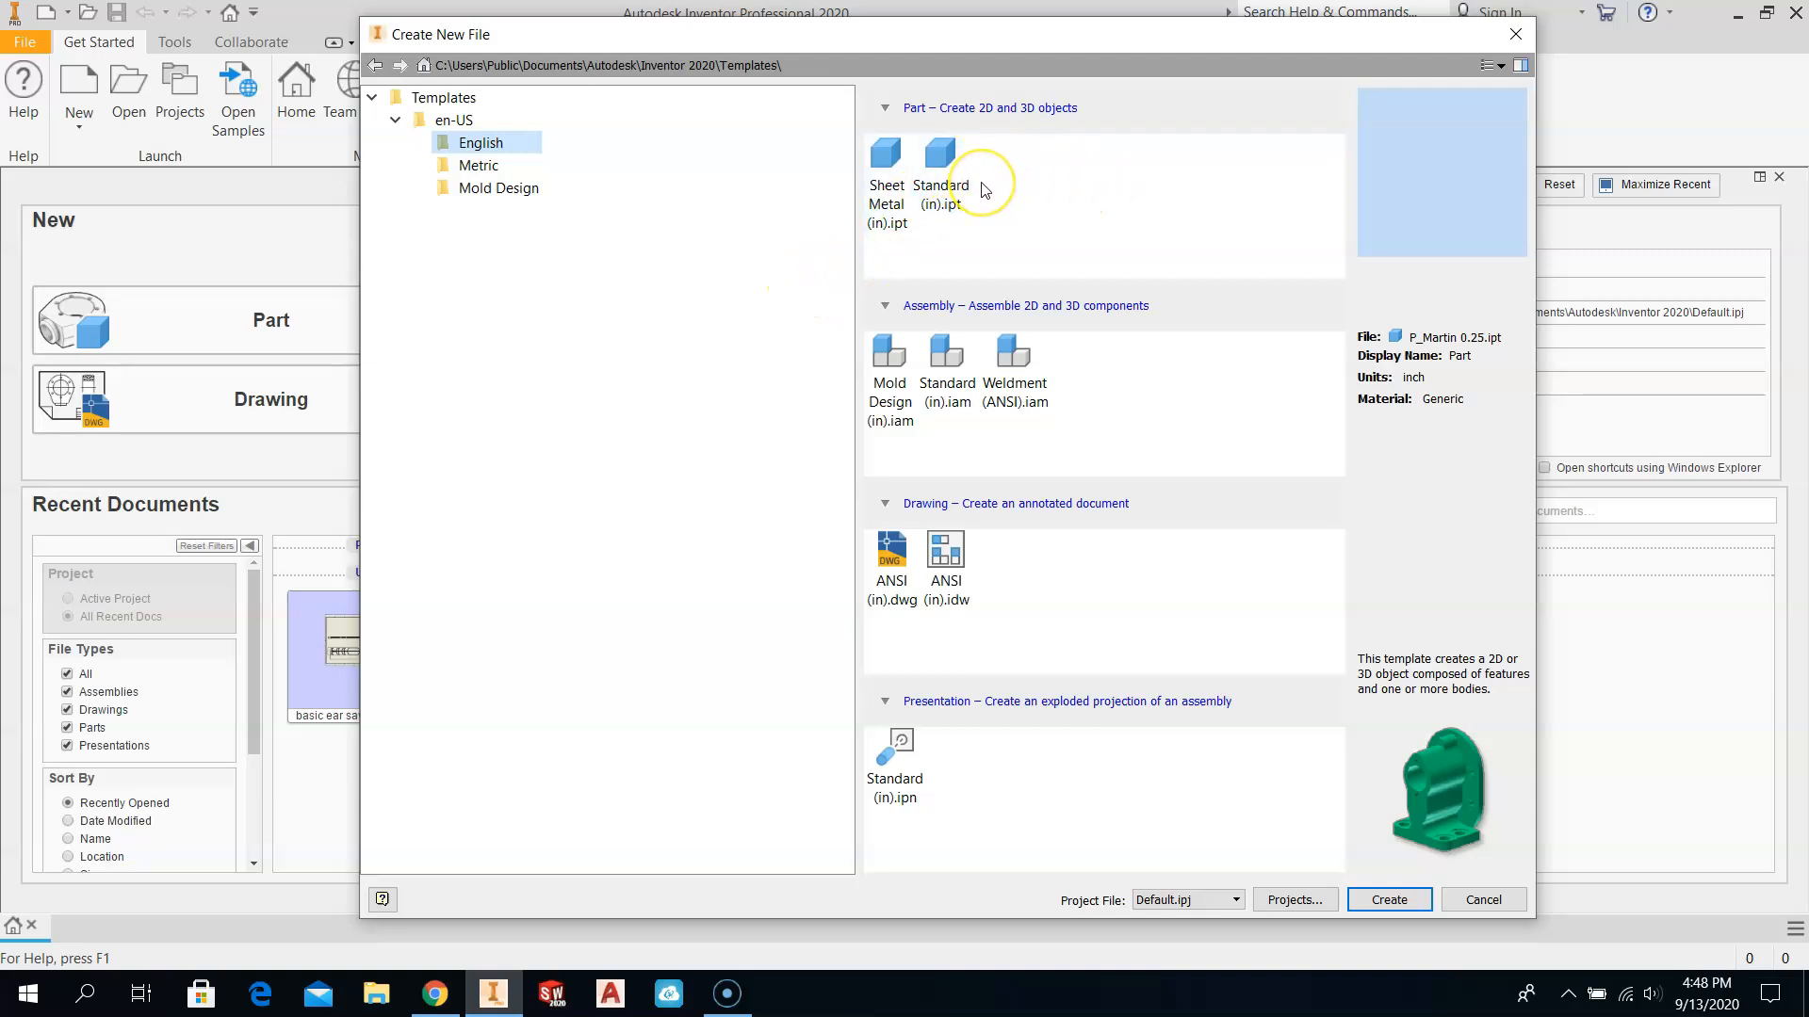
left_click(939, 162)
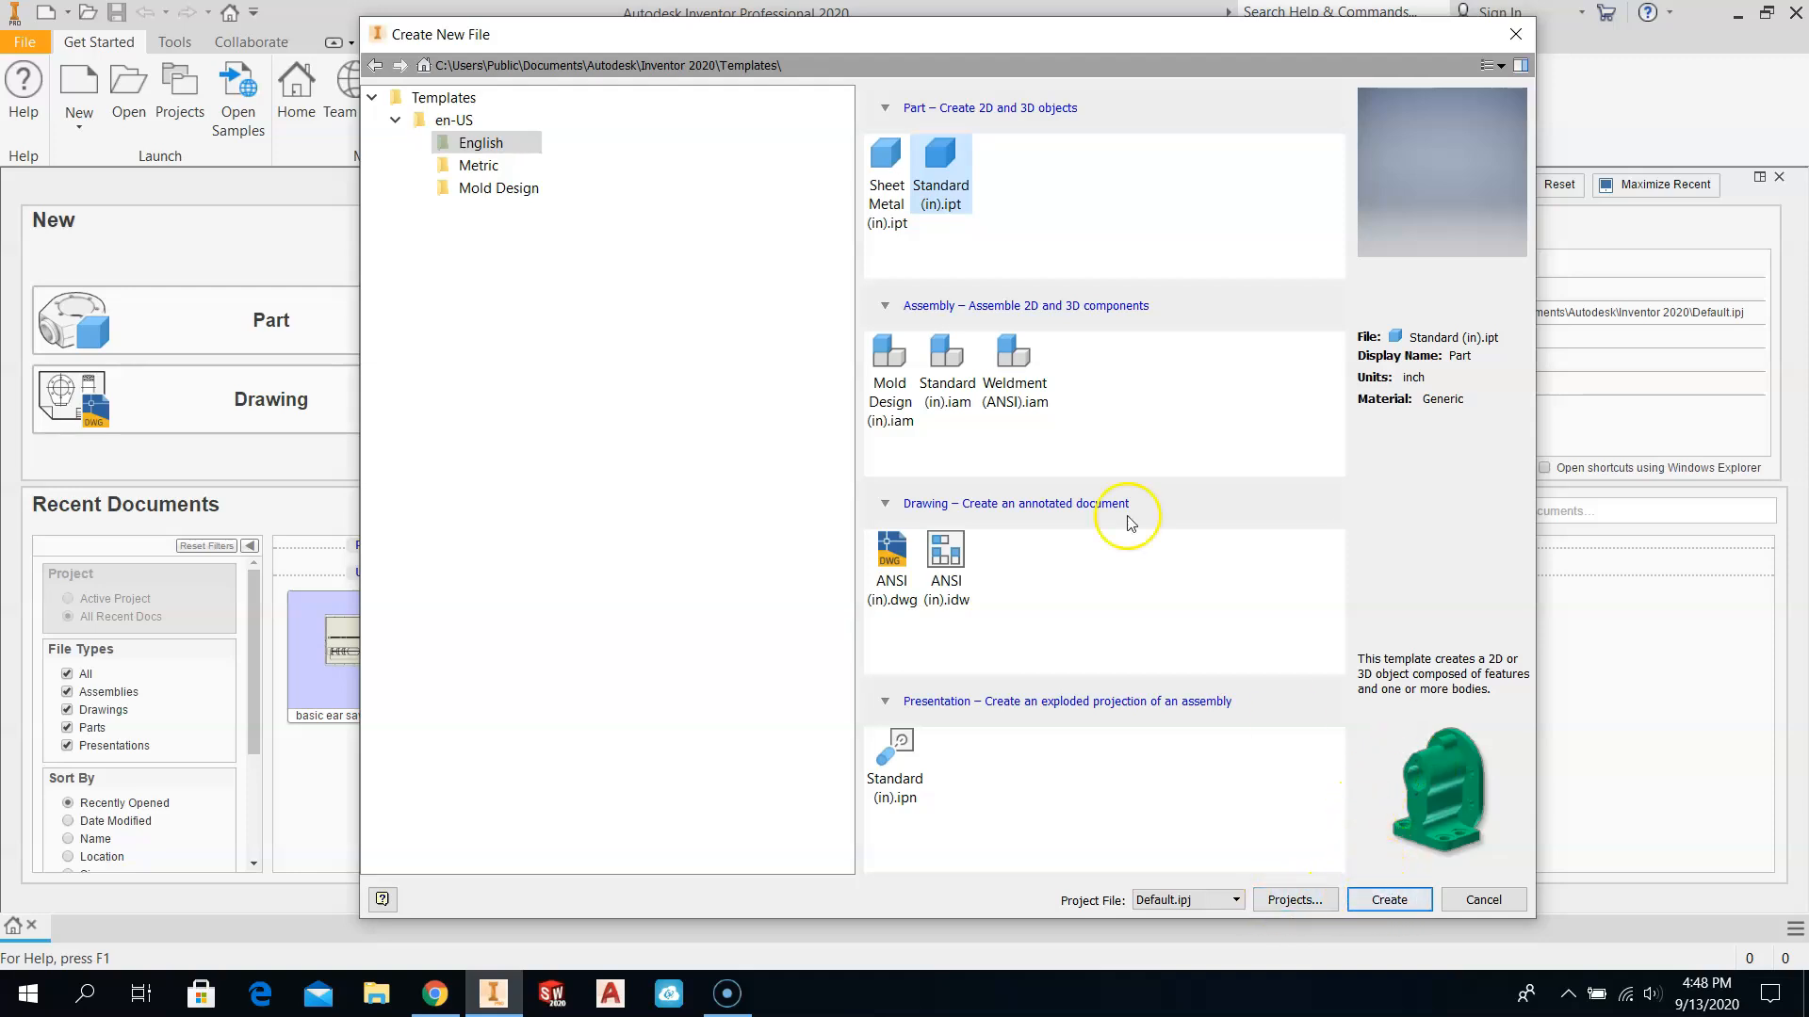
double_click(937, 174)
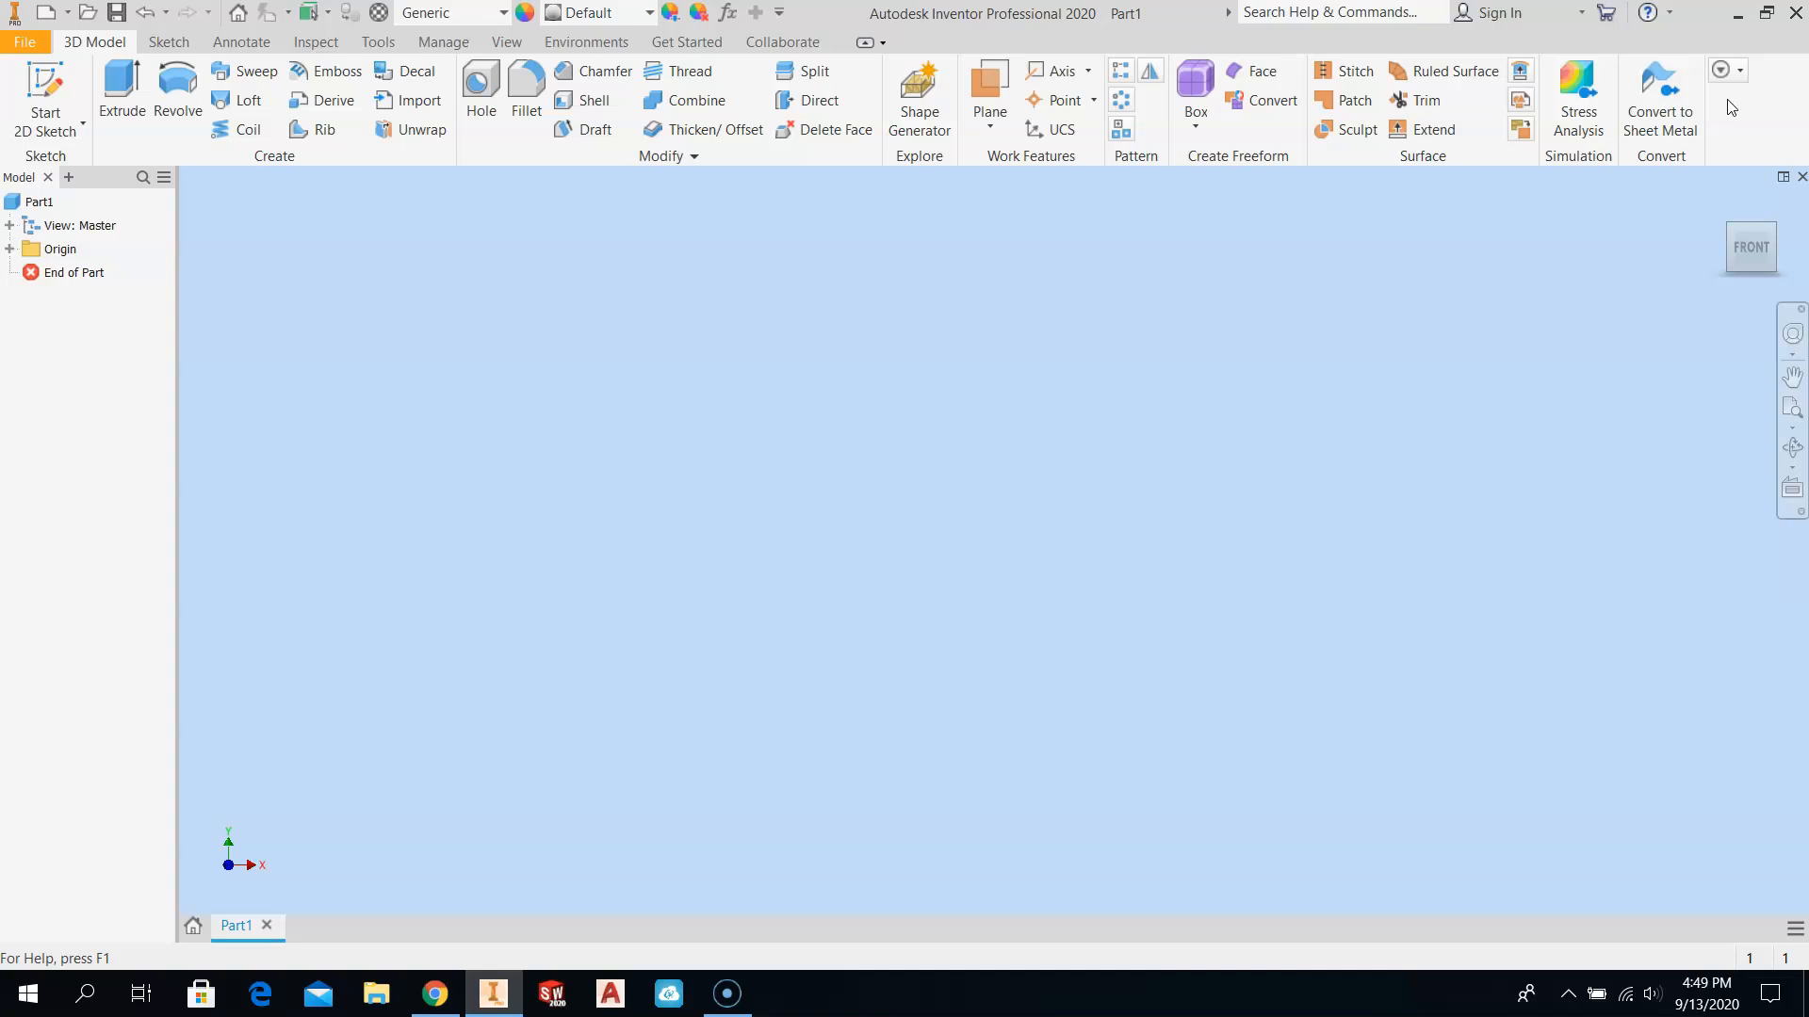
Step: Cycle the ribbon through its minimized display states and restore the full ribbon
left_click(864, 43)
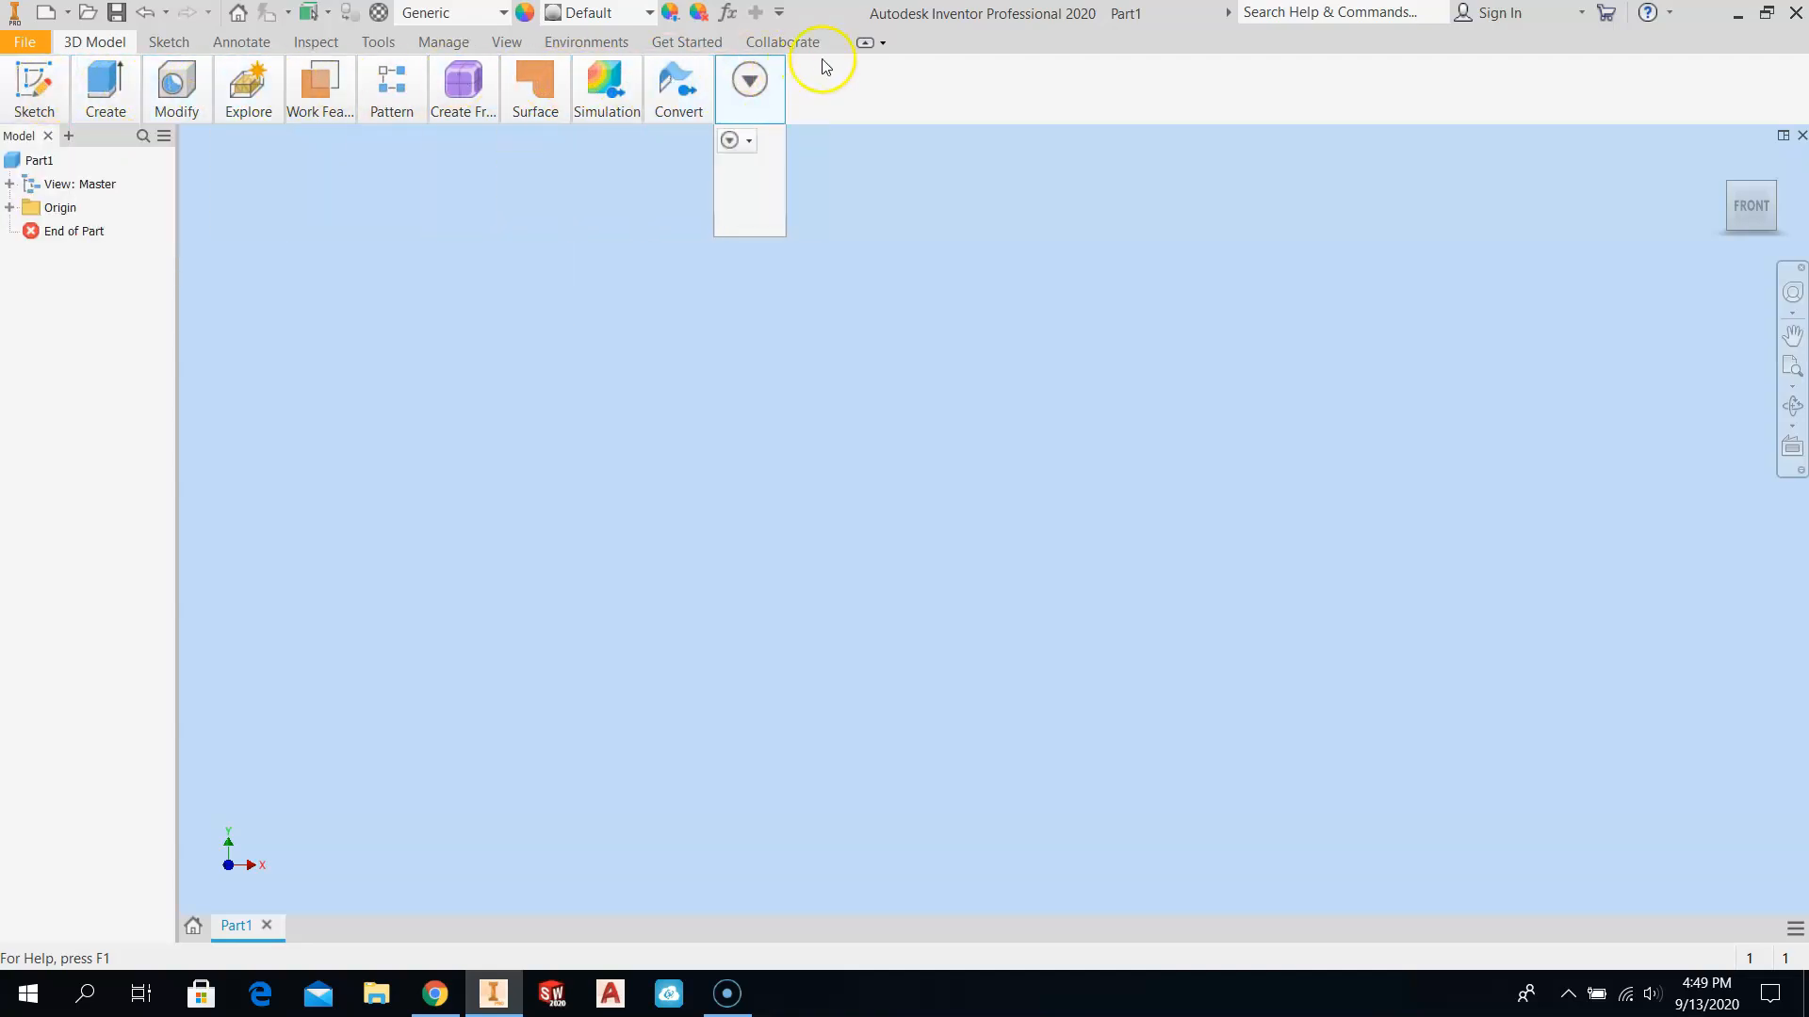
left_click(864, 42)
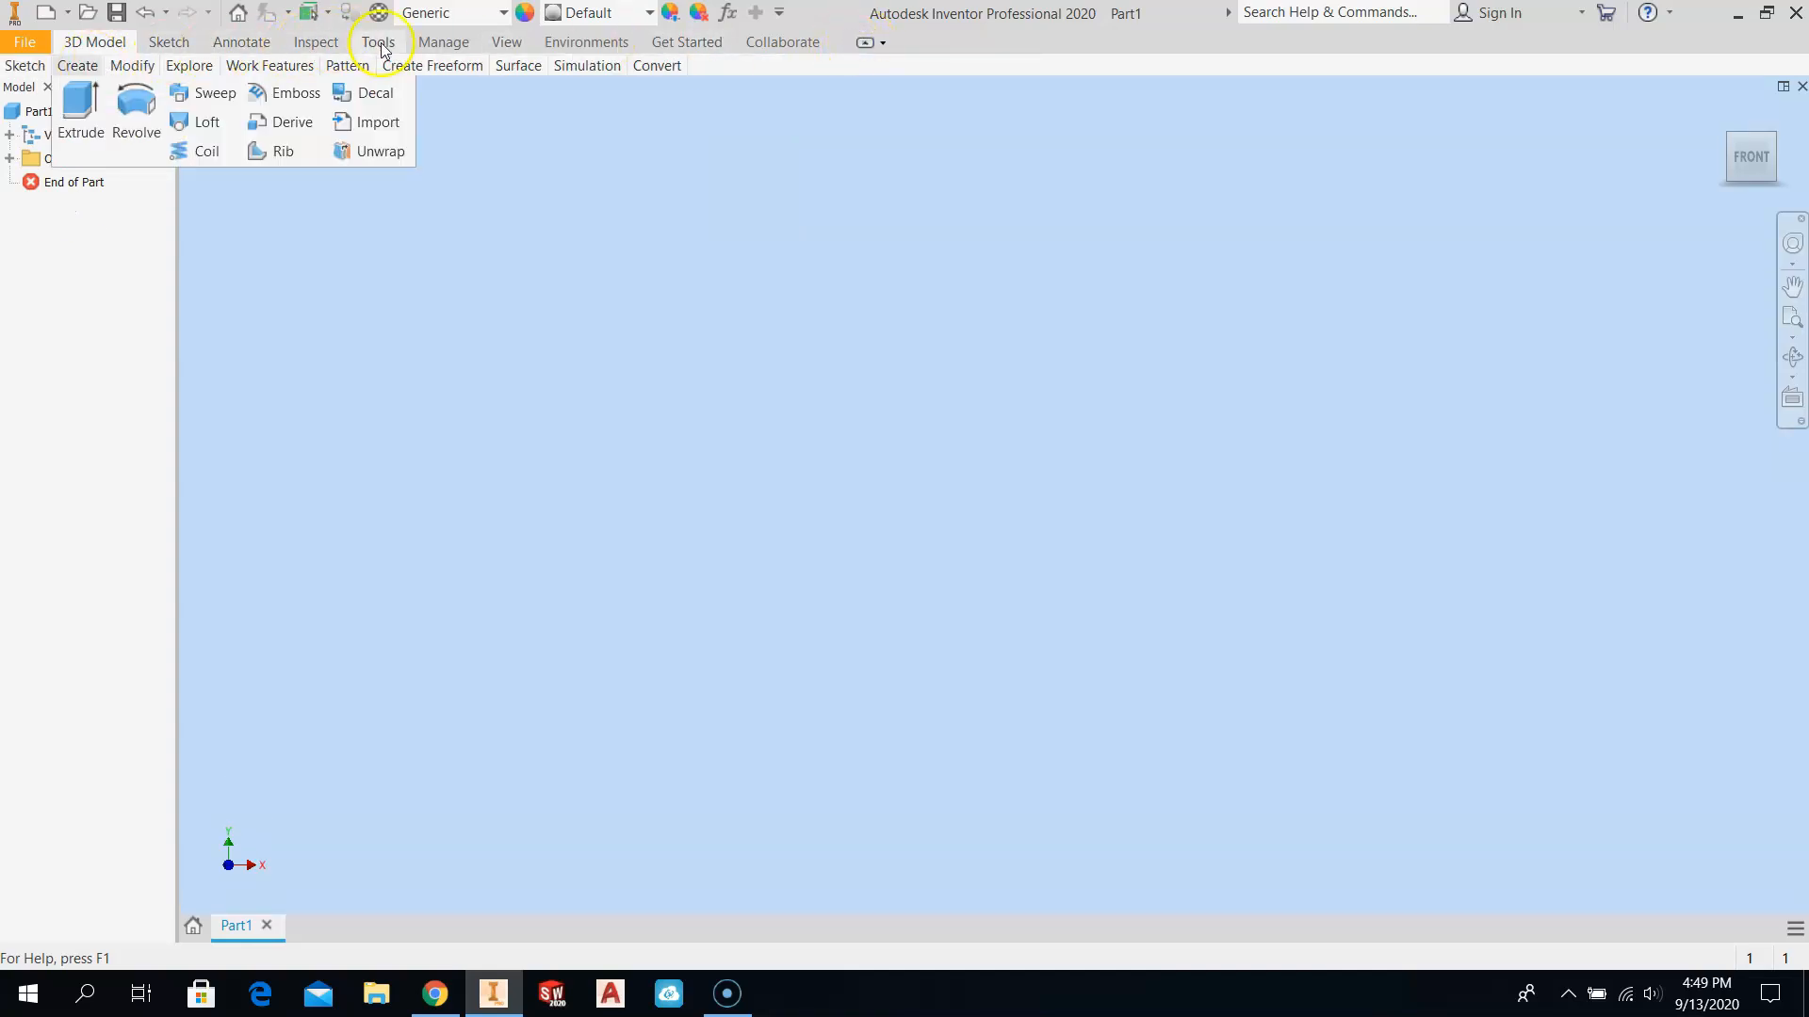
mouse_move(484, 72)
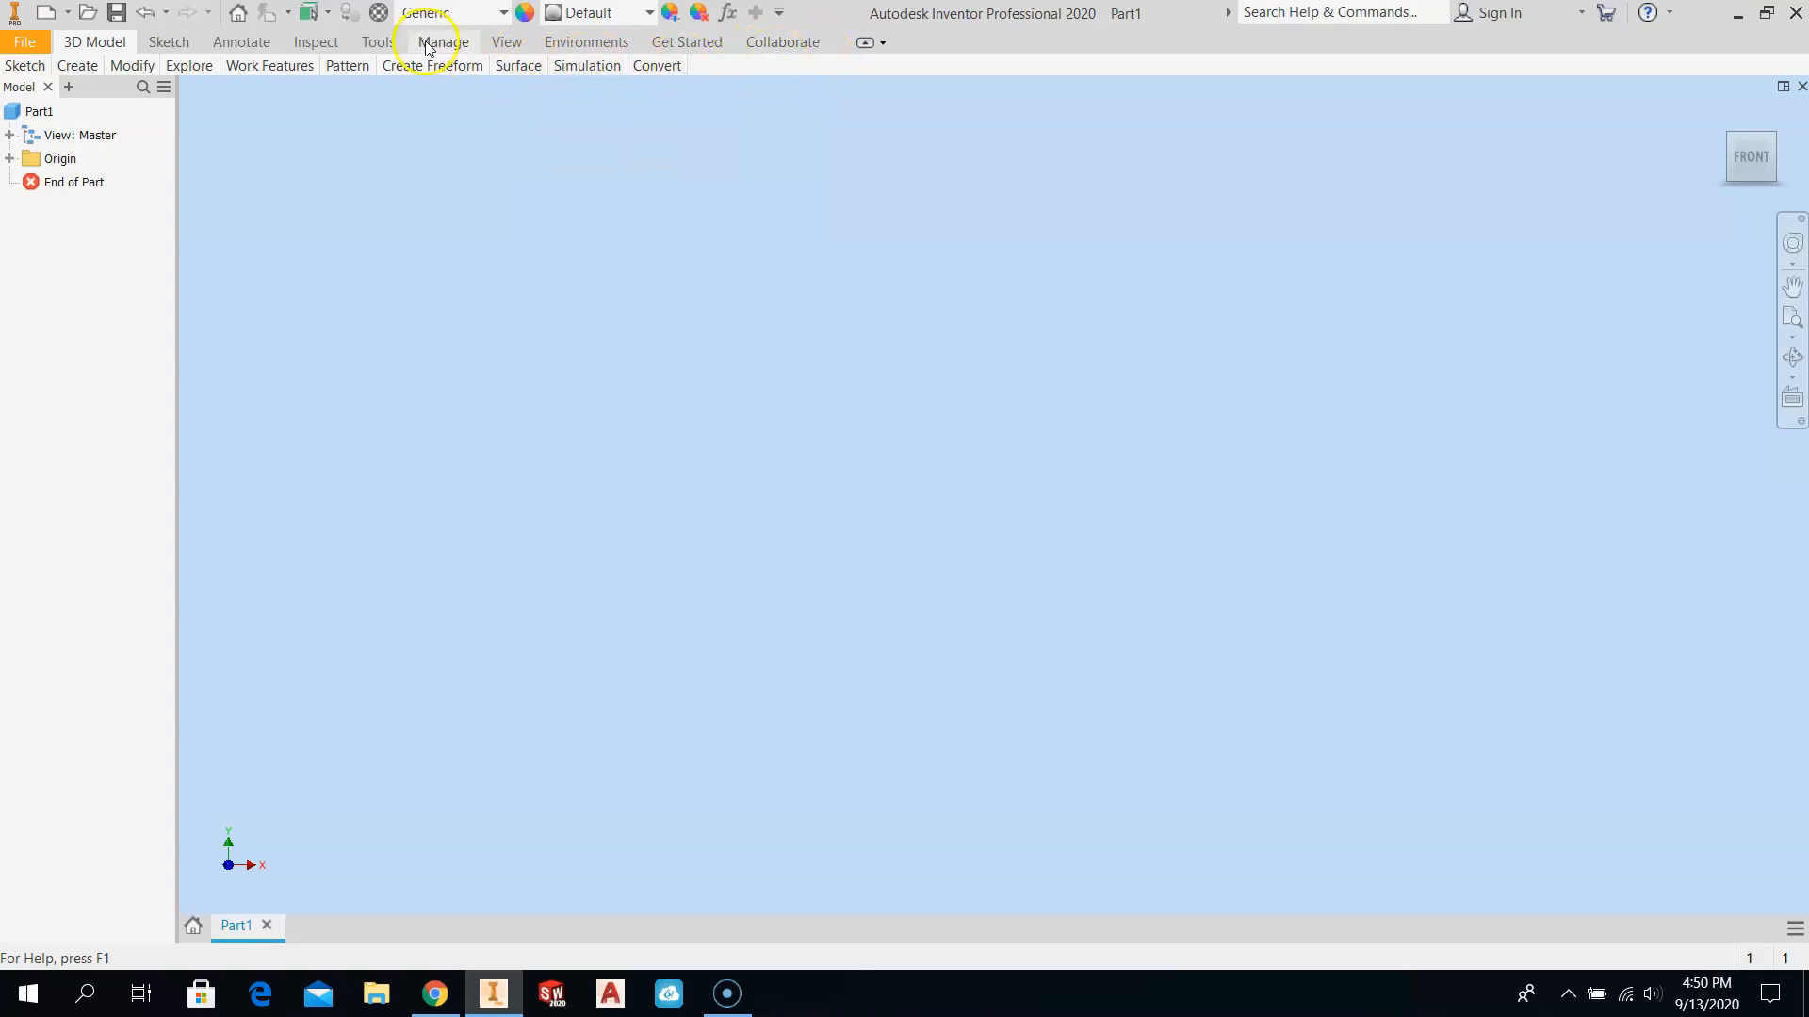
mouse_move(382, 72)
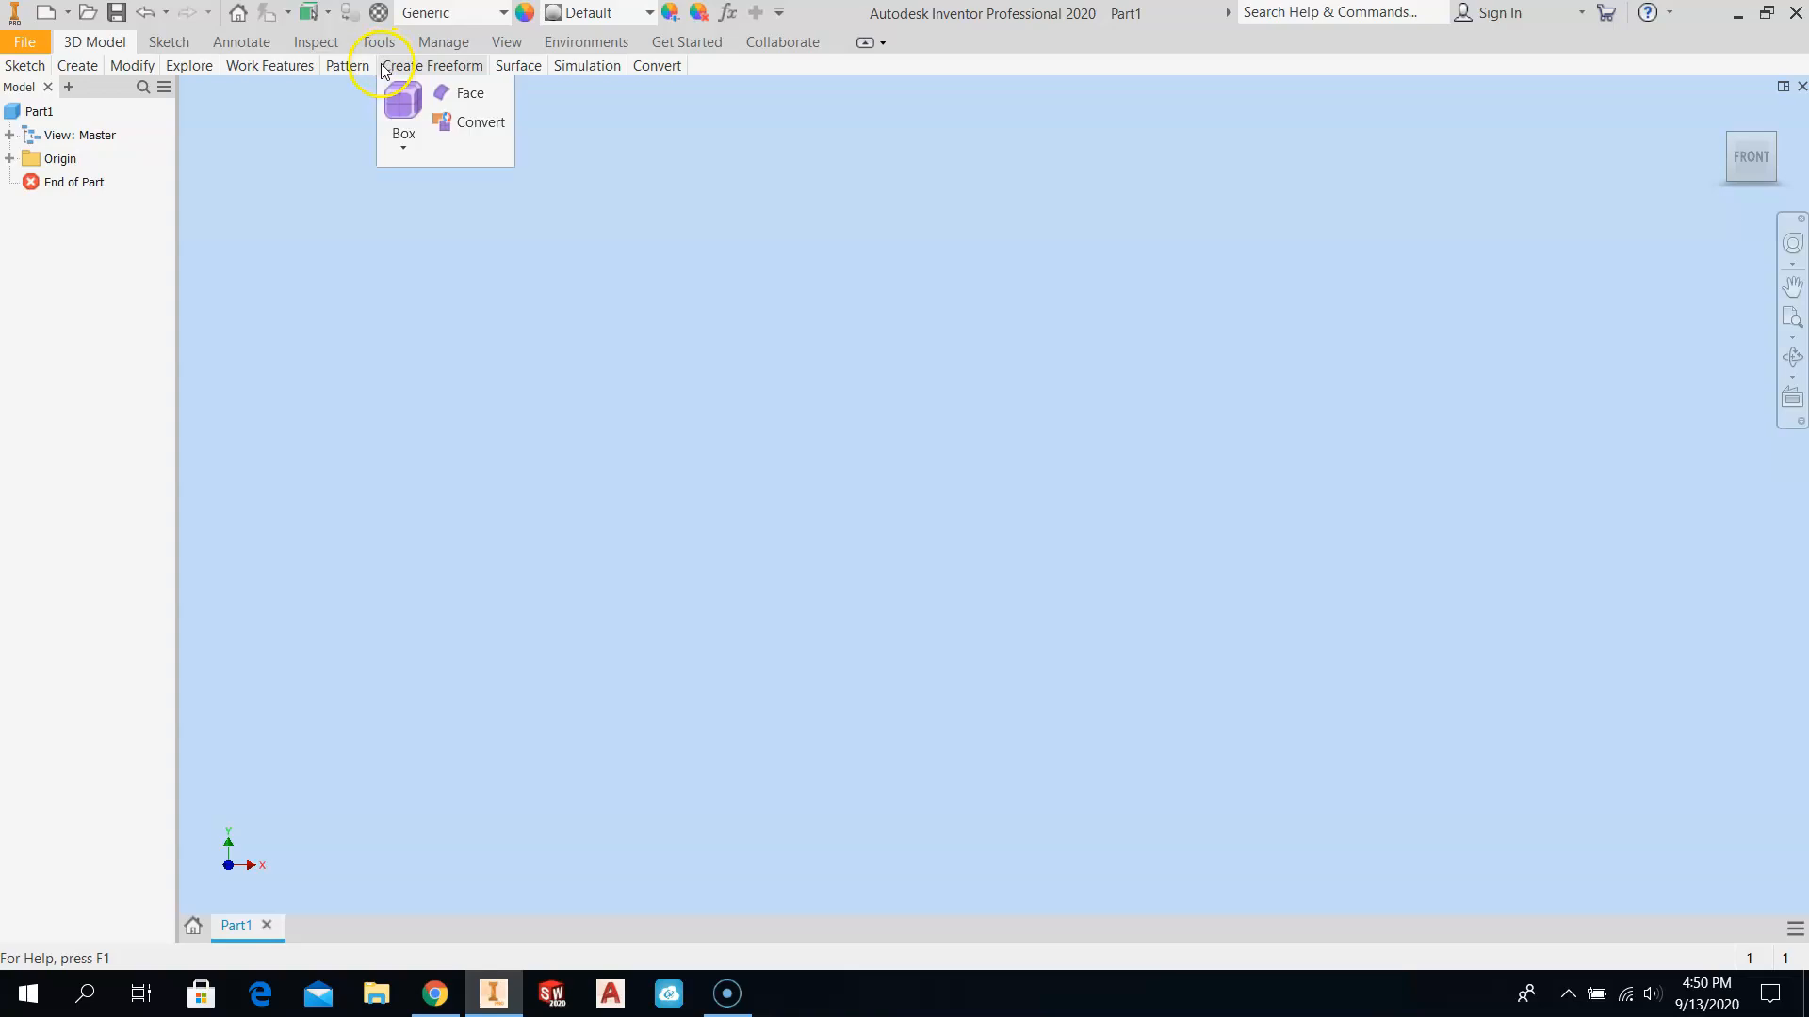
left_click(864, 44)
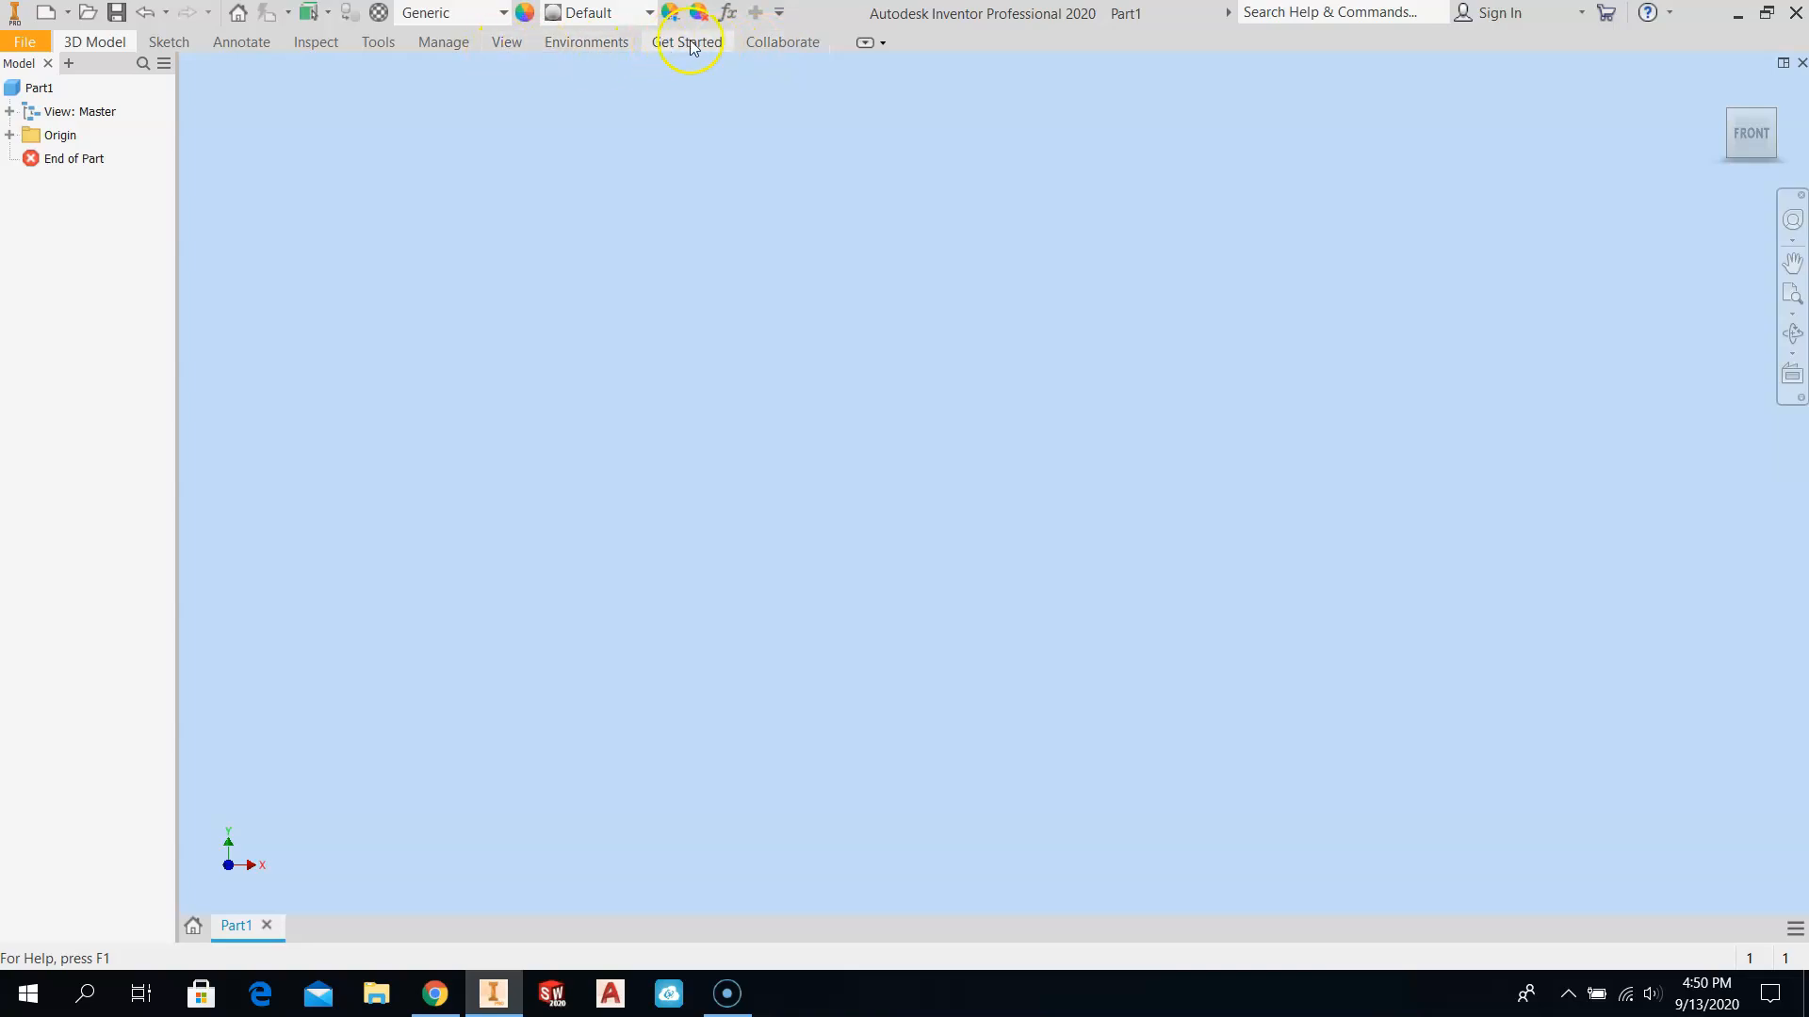
left_click(865, 44)
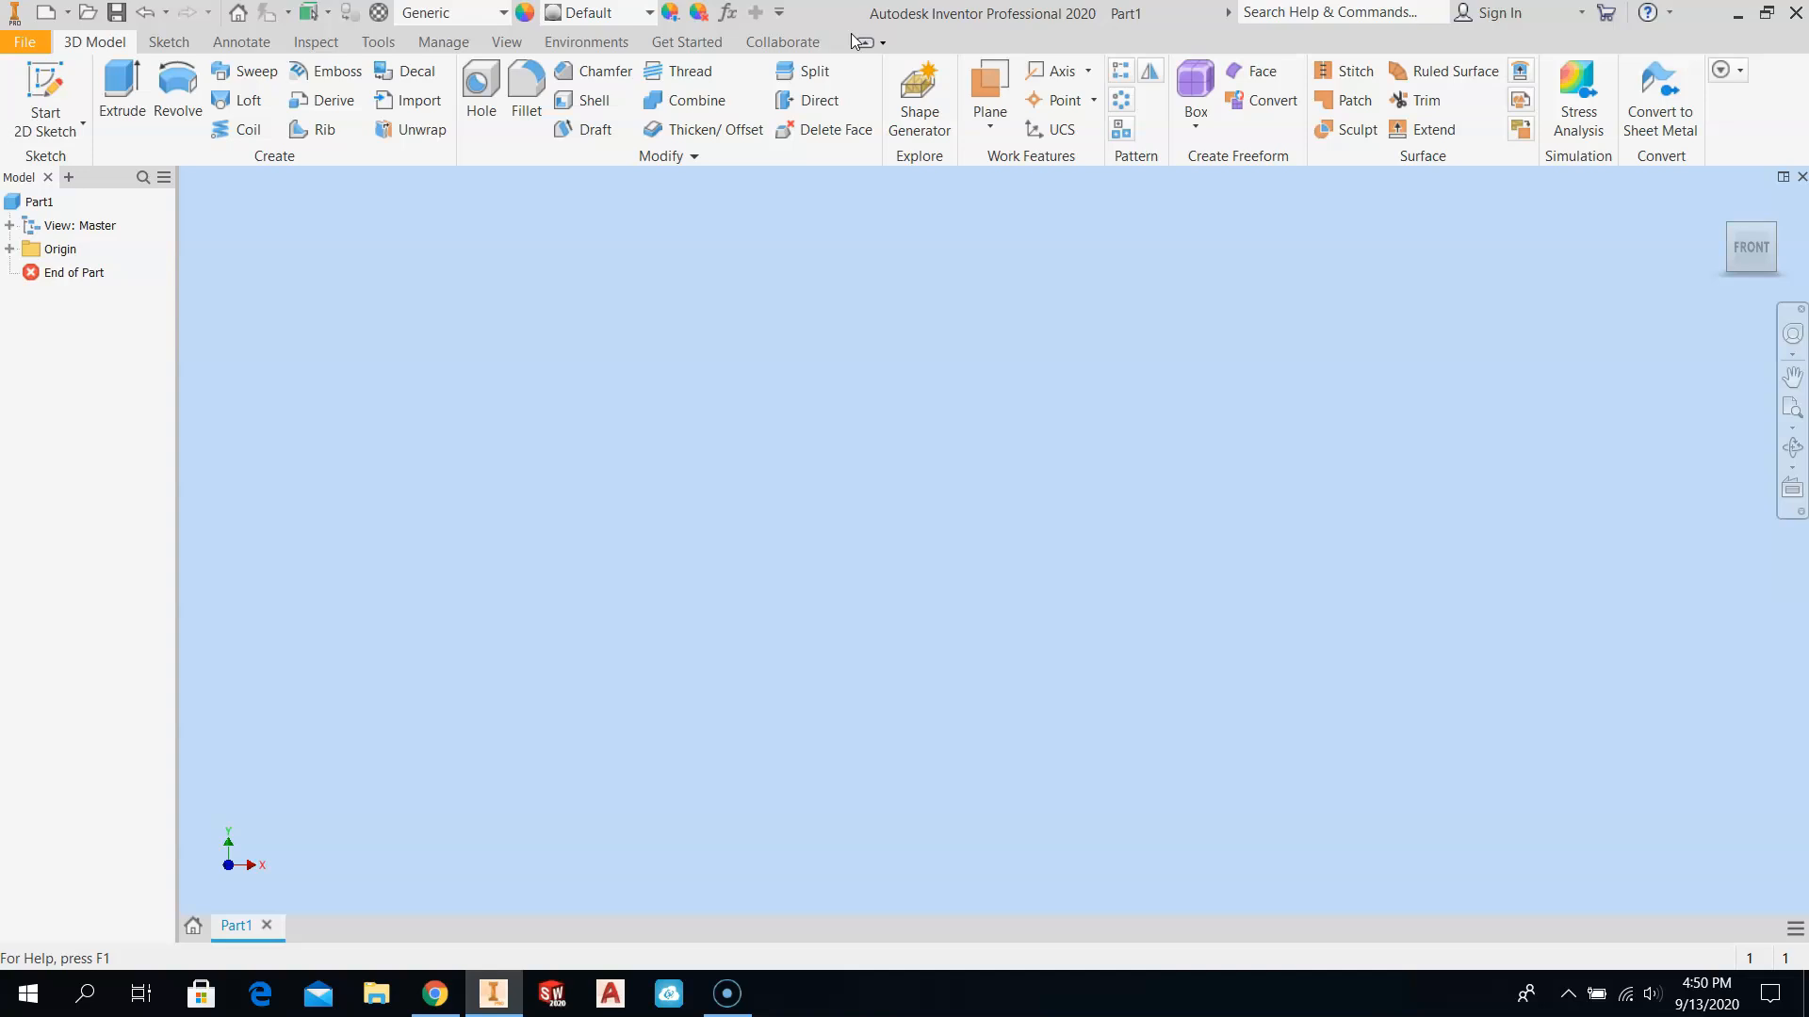
left_click(556, 265)
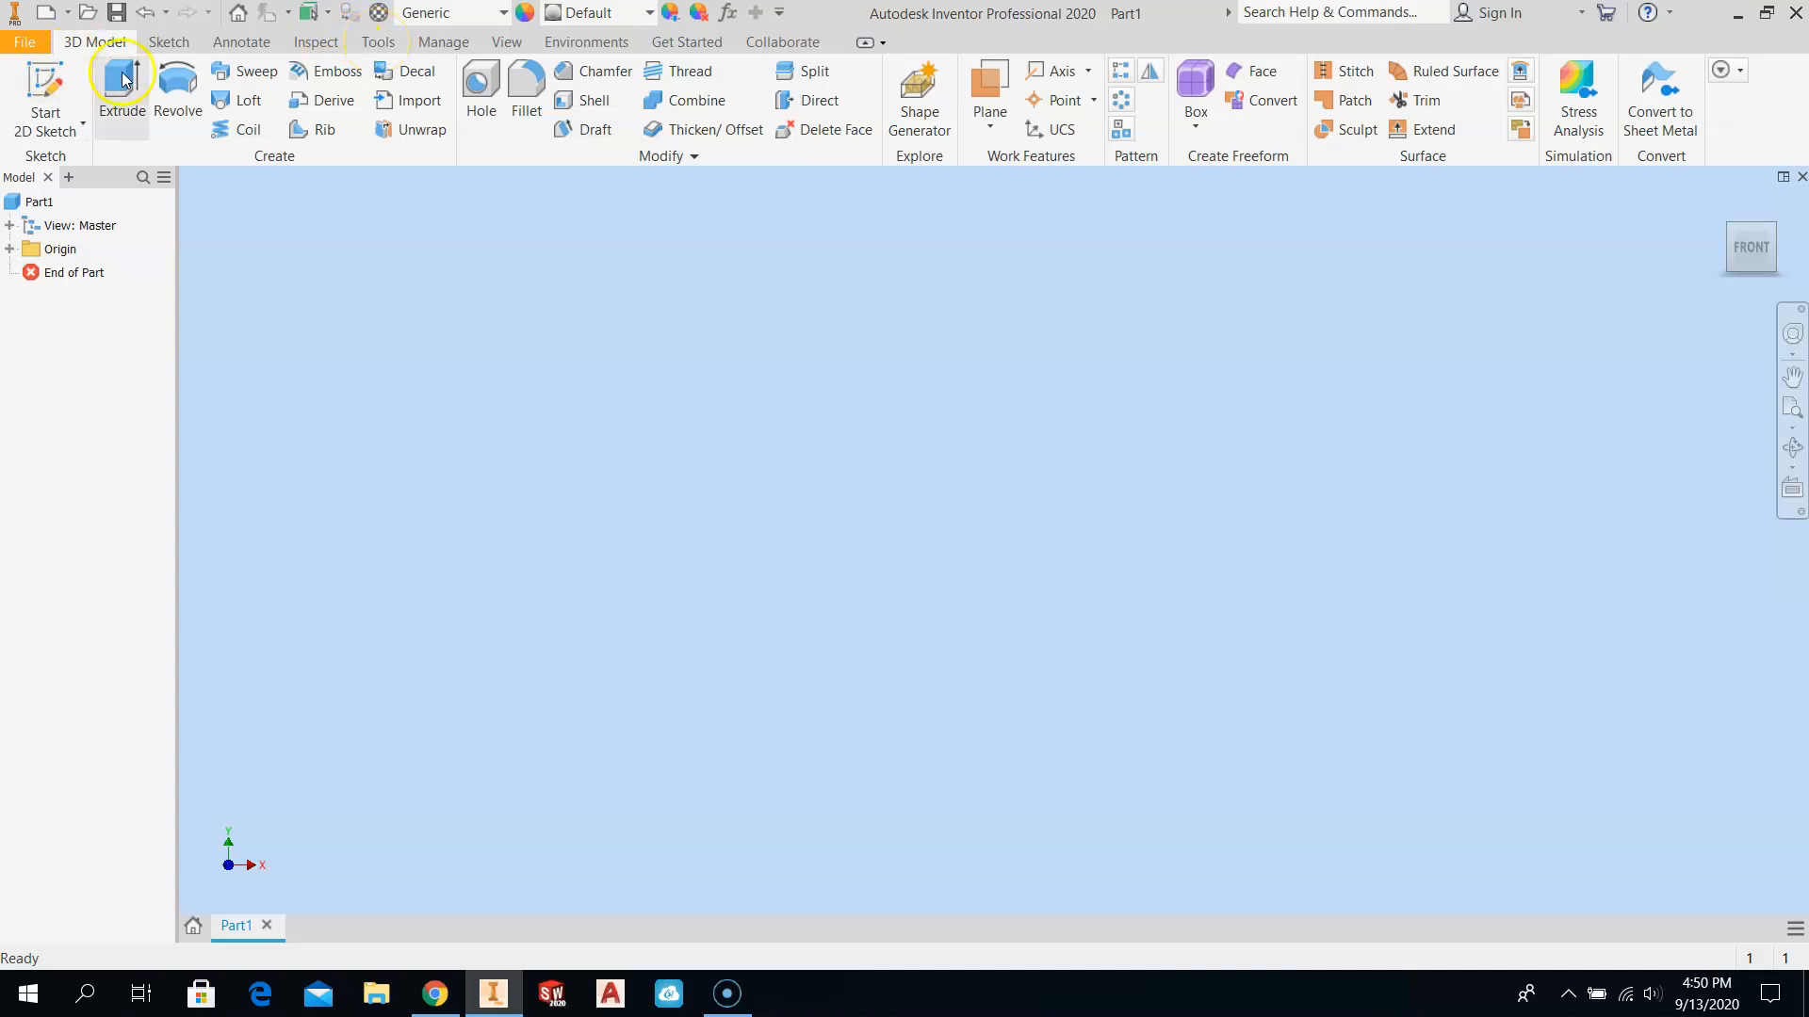
Step: In the part's document settings for units, set the linear dimension display precision to 4.1234
left_click(375, 43)
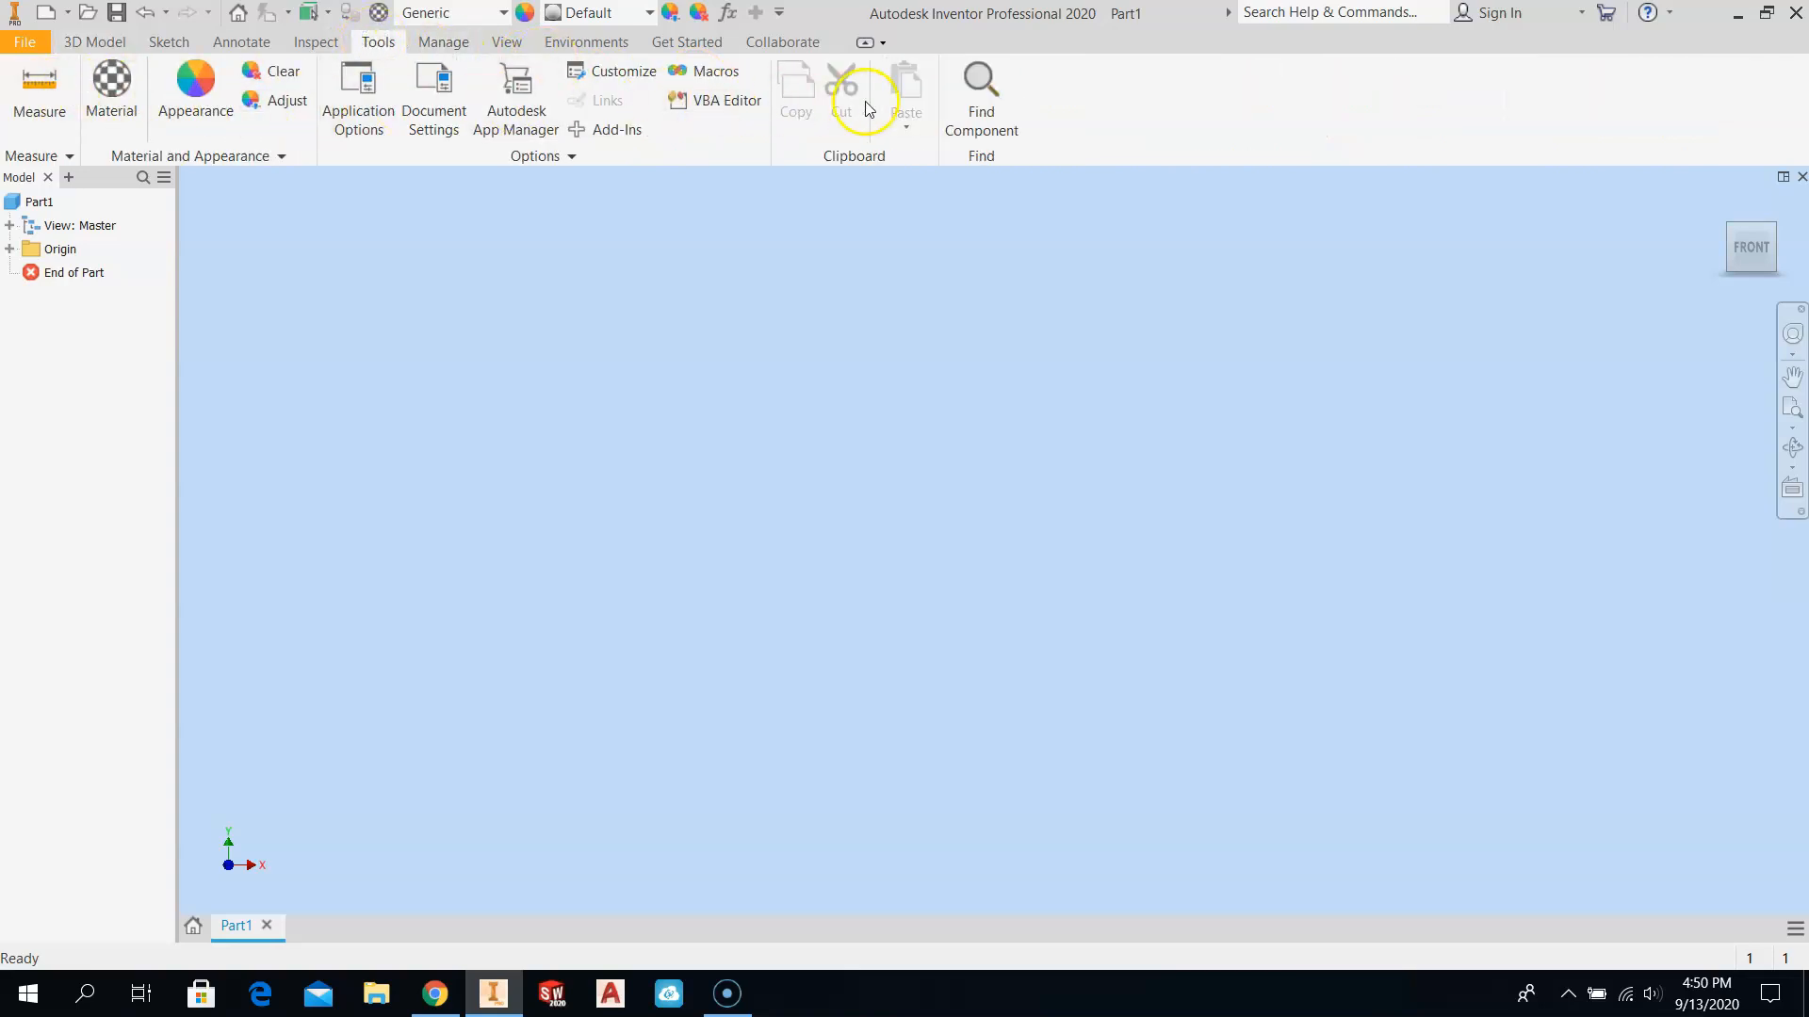
left_click(433, 89)
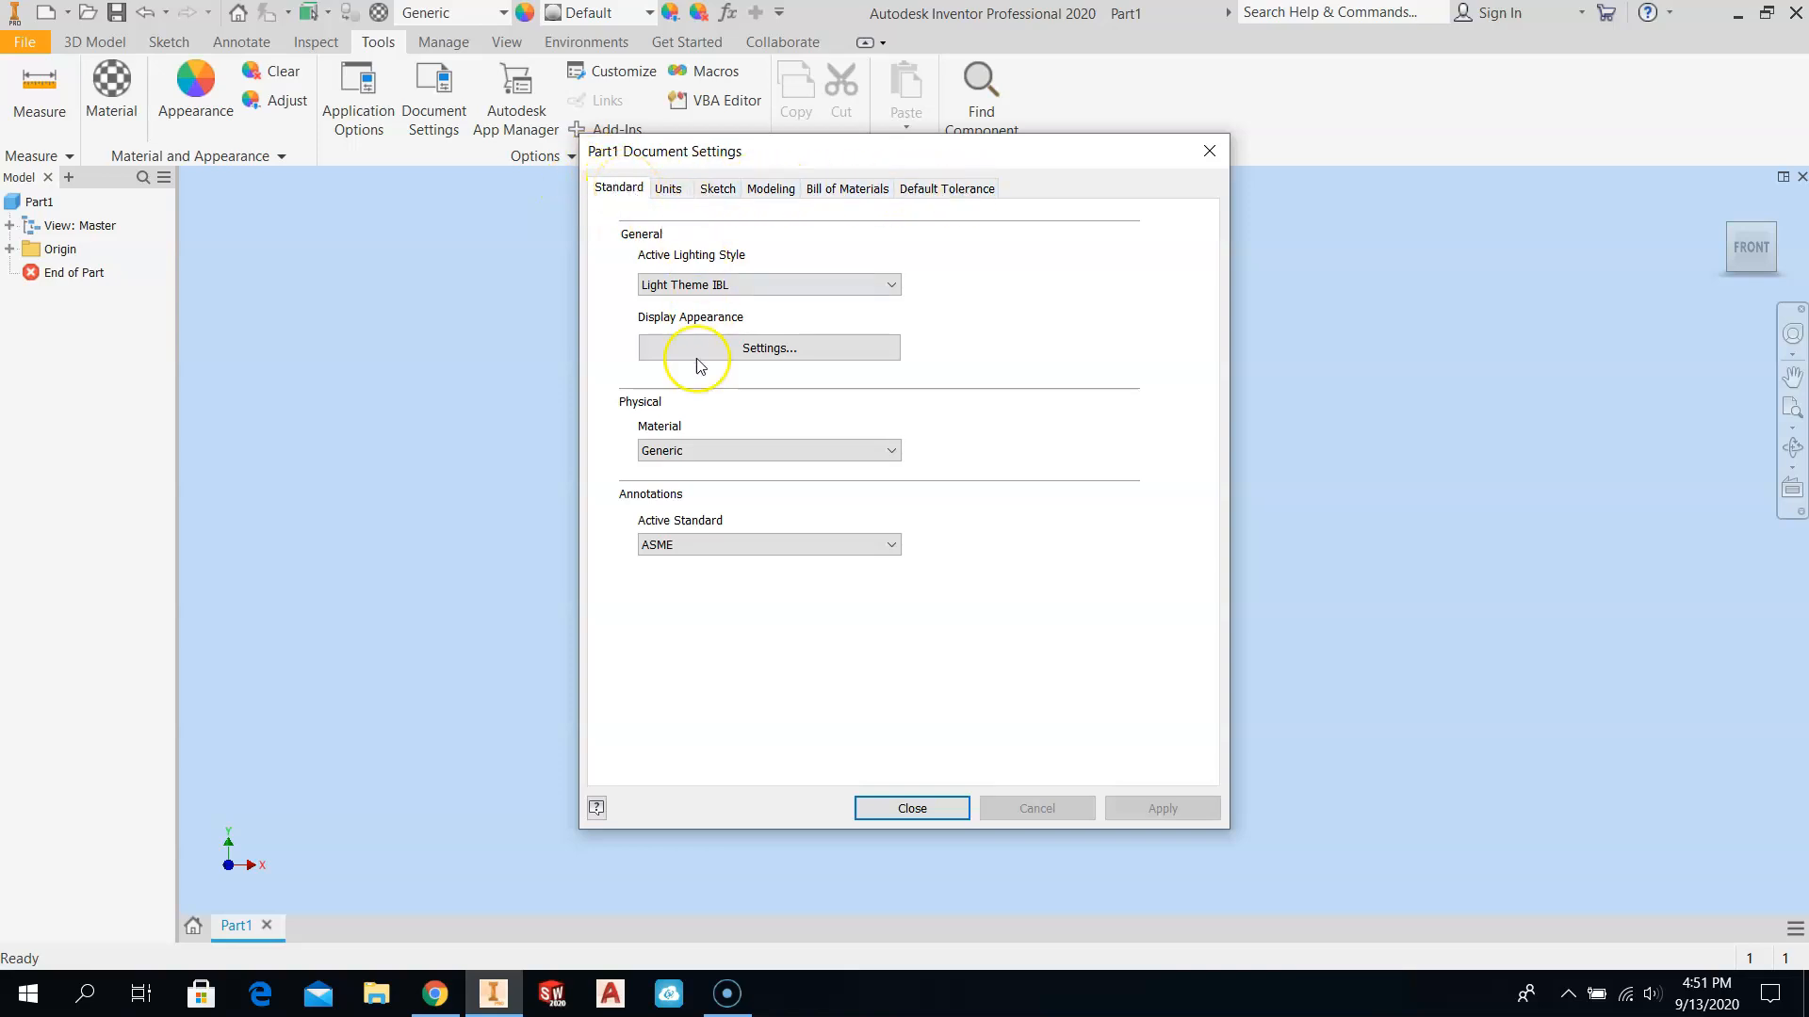
left_click(664, 189)
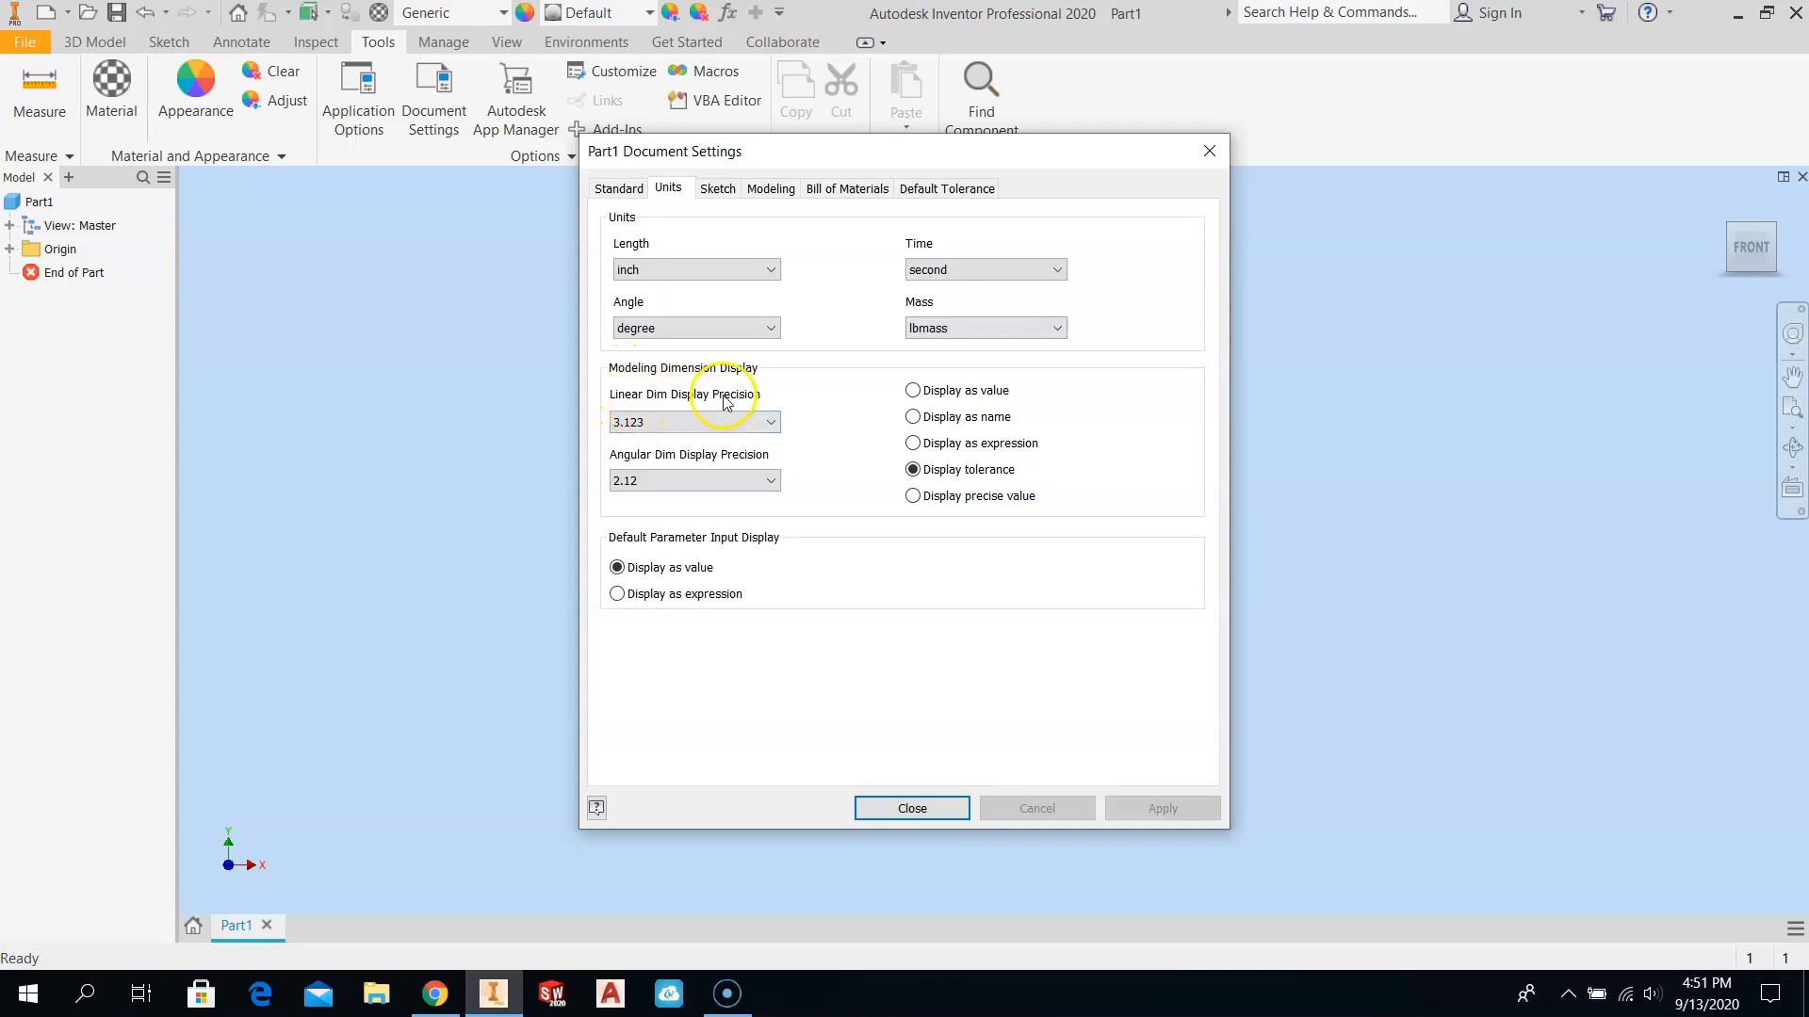
left_click(768, 426)
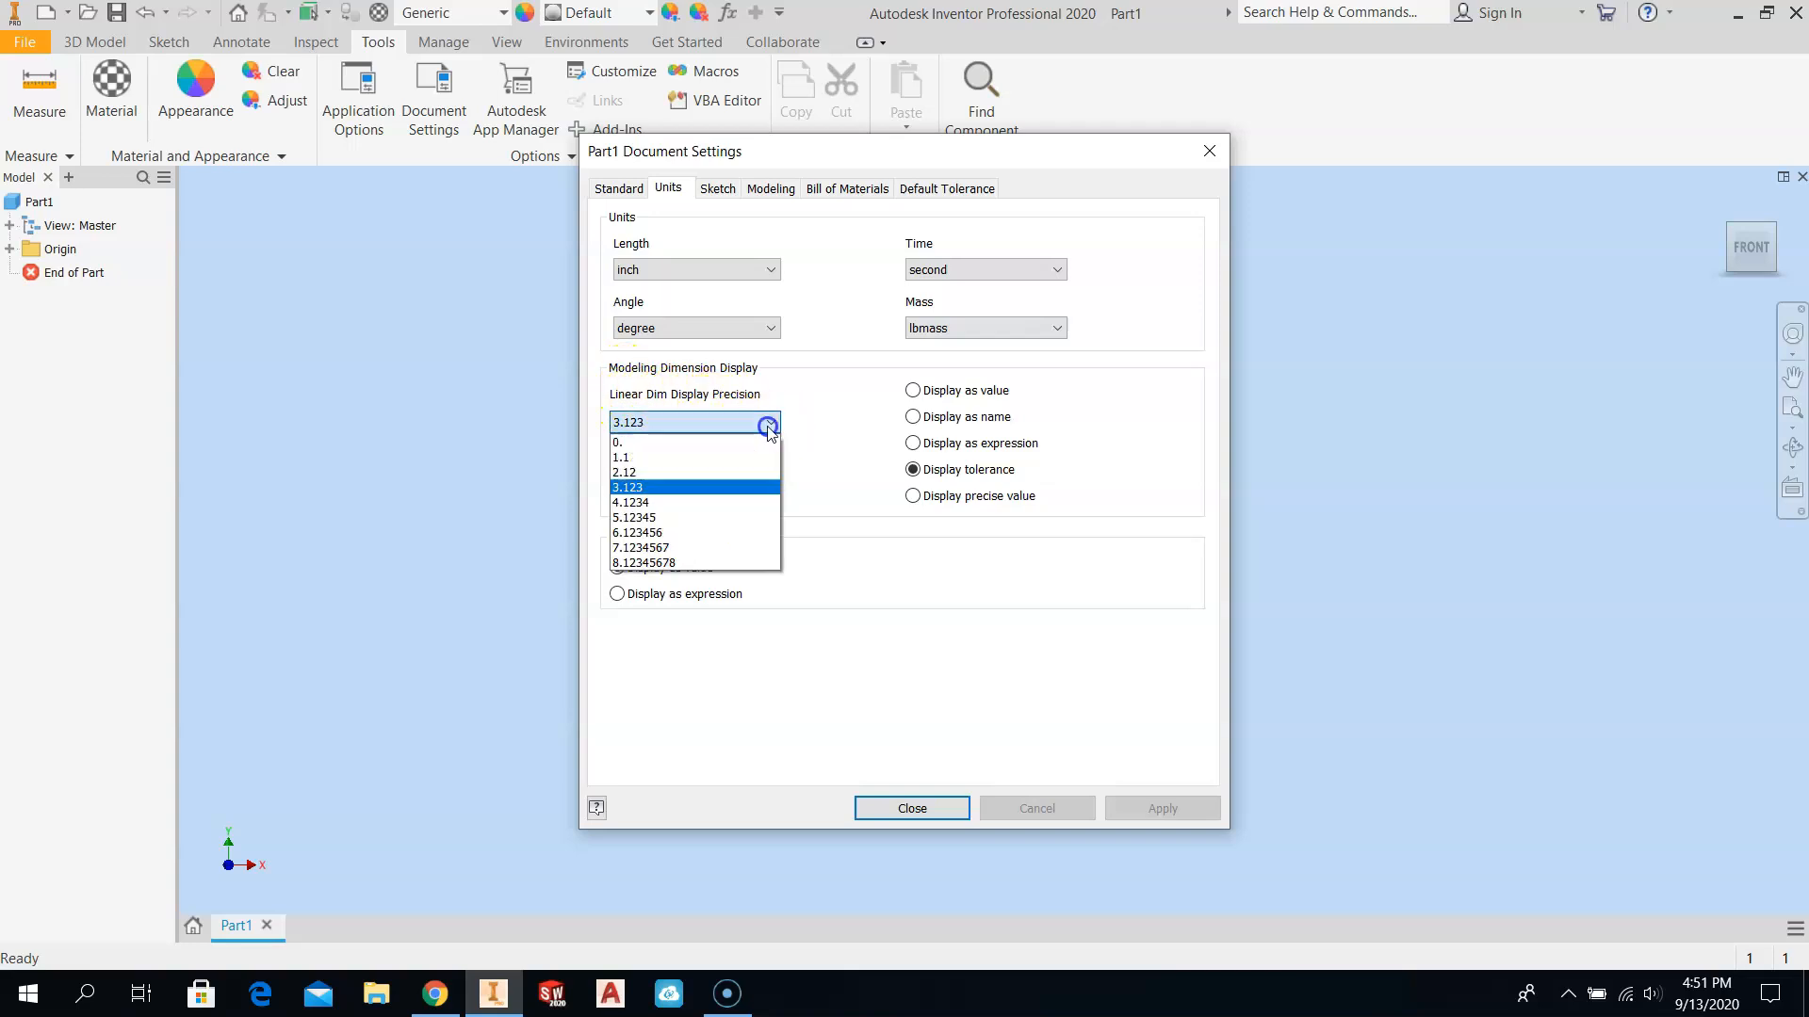
left_click(638, 504)
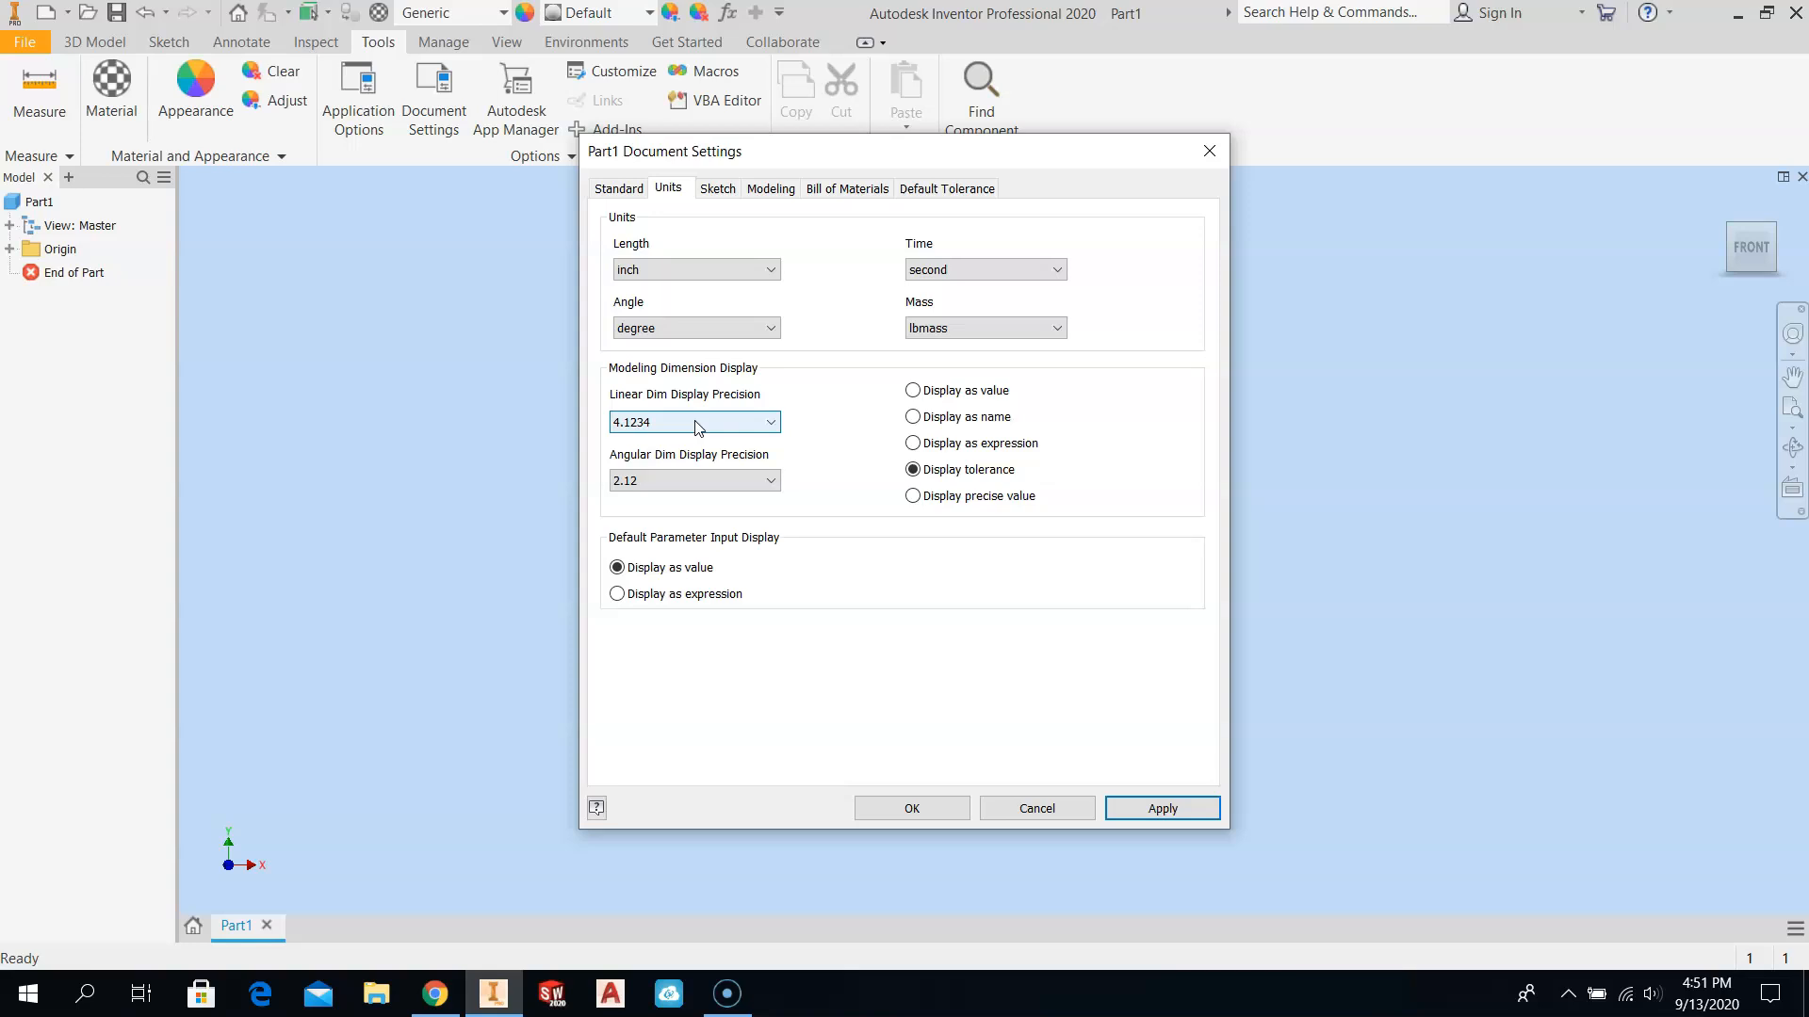
left_click(661, 429)
left_click(677, 424)
left_click(660, 429)
left_click(662, 488)
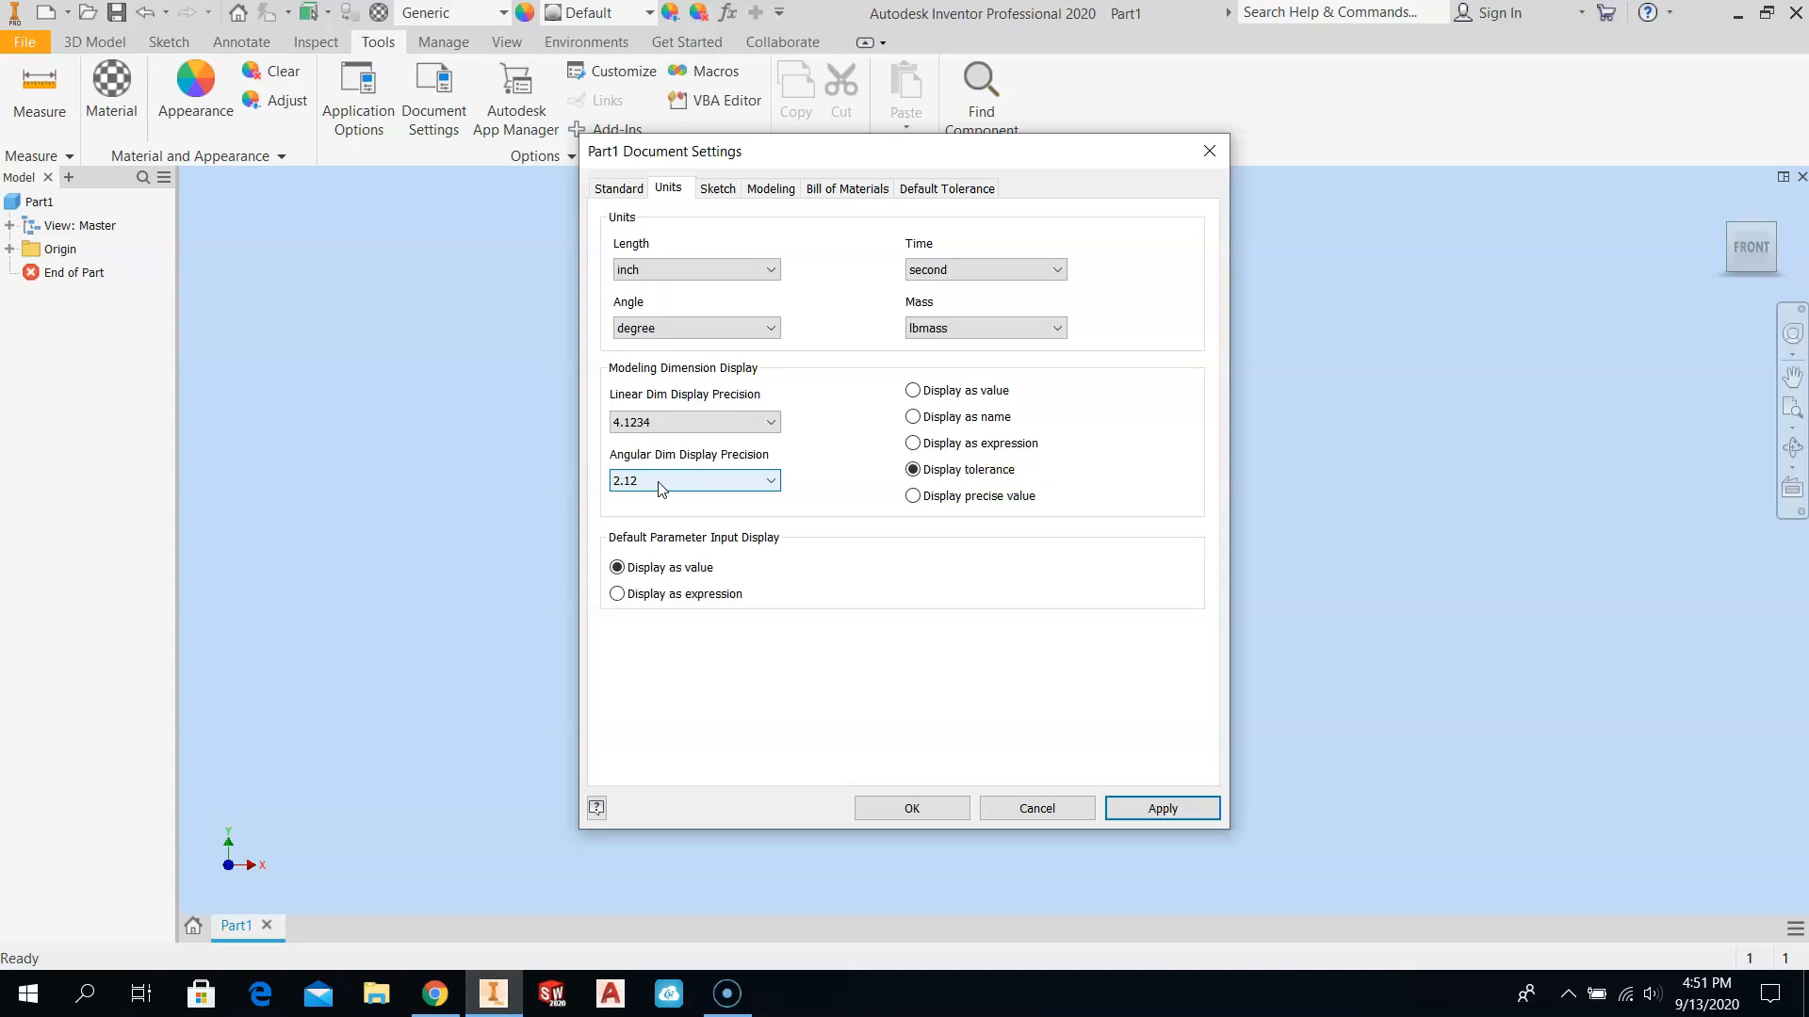
left_click(641, 485)
left_click(617, 422)
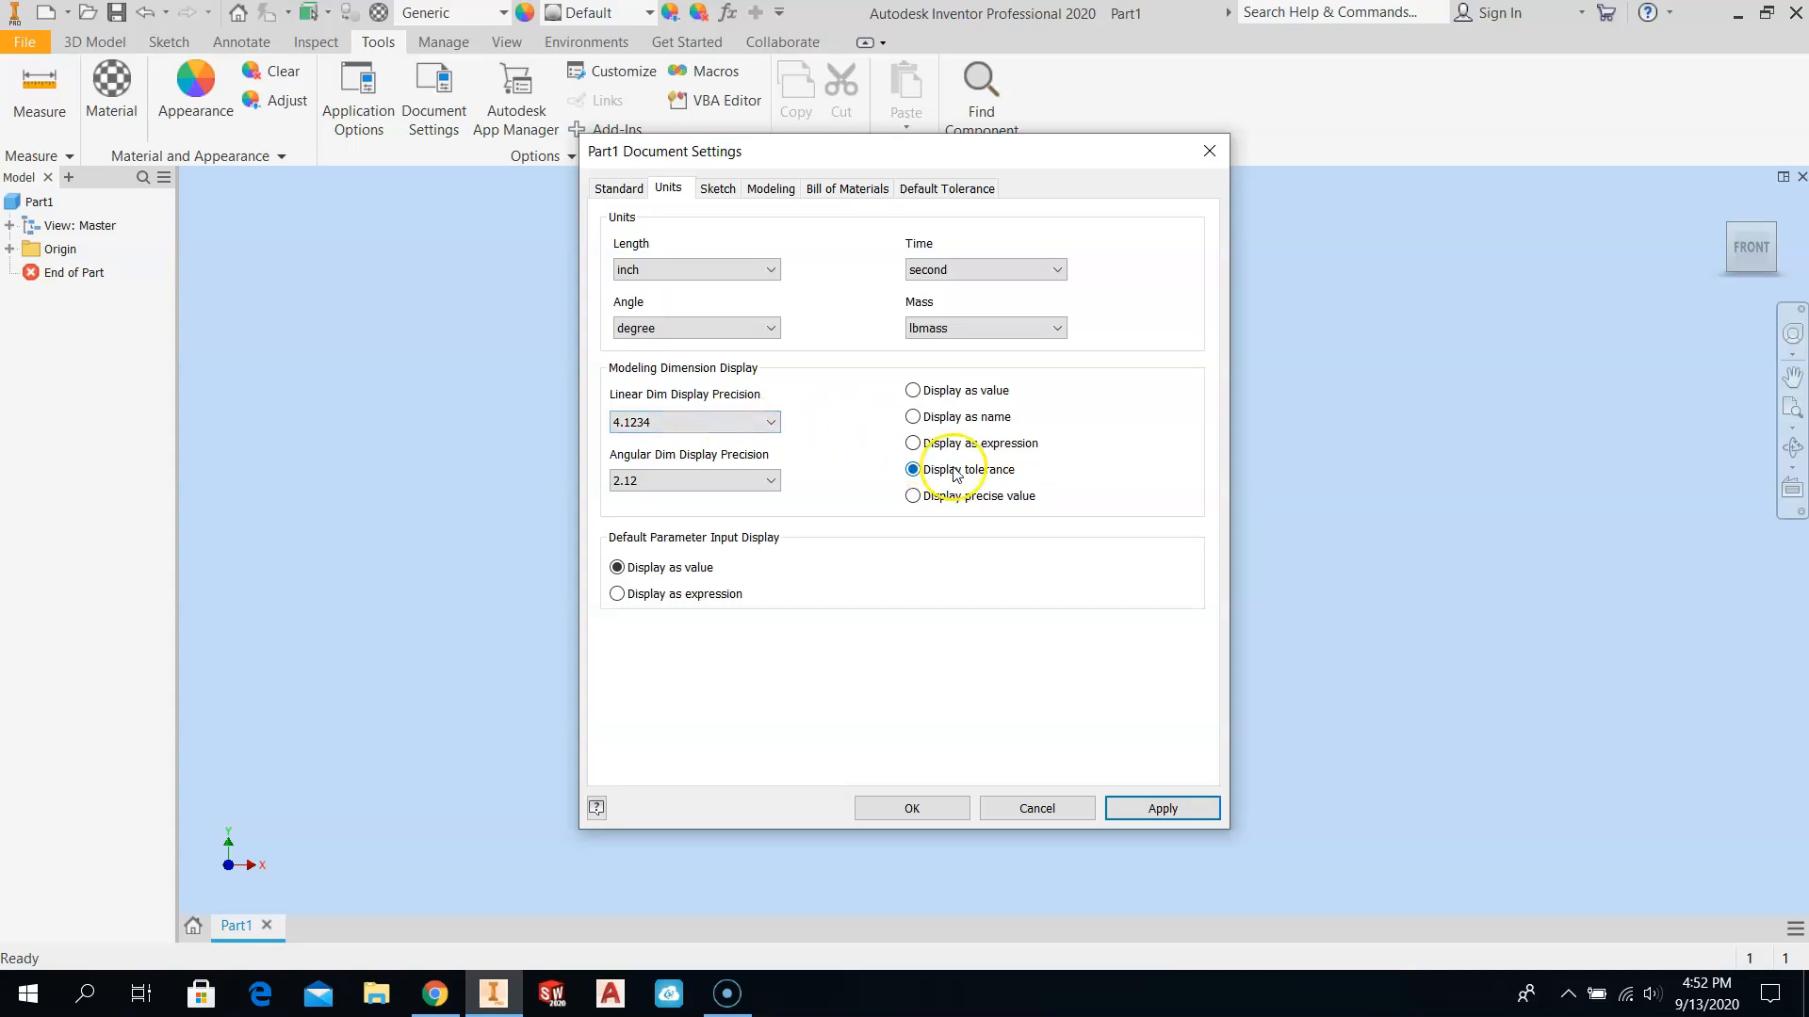
Step: In the document's sketch settings, set both the X and Y snap spacing to 0.25 in
left_click(726, 192)
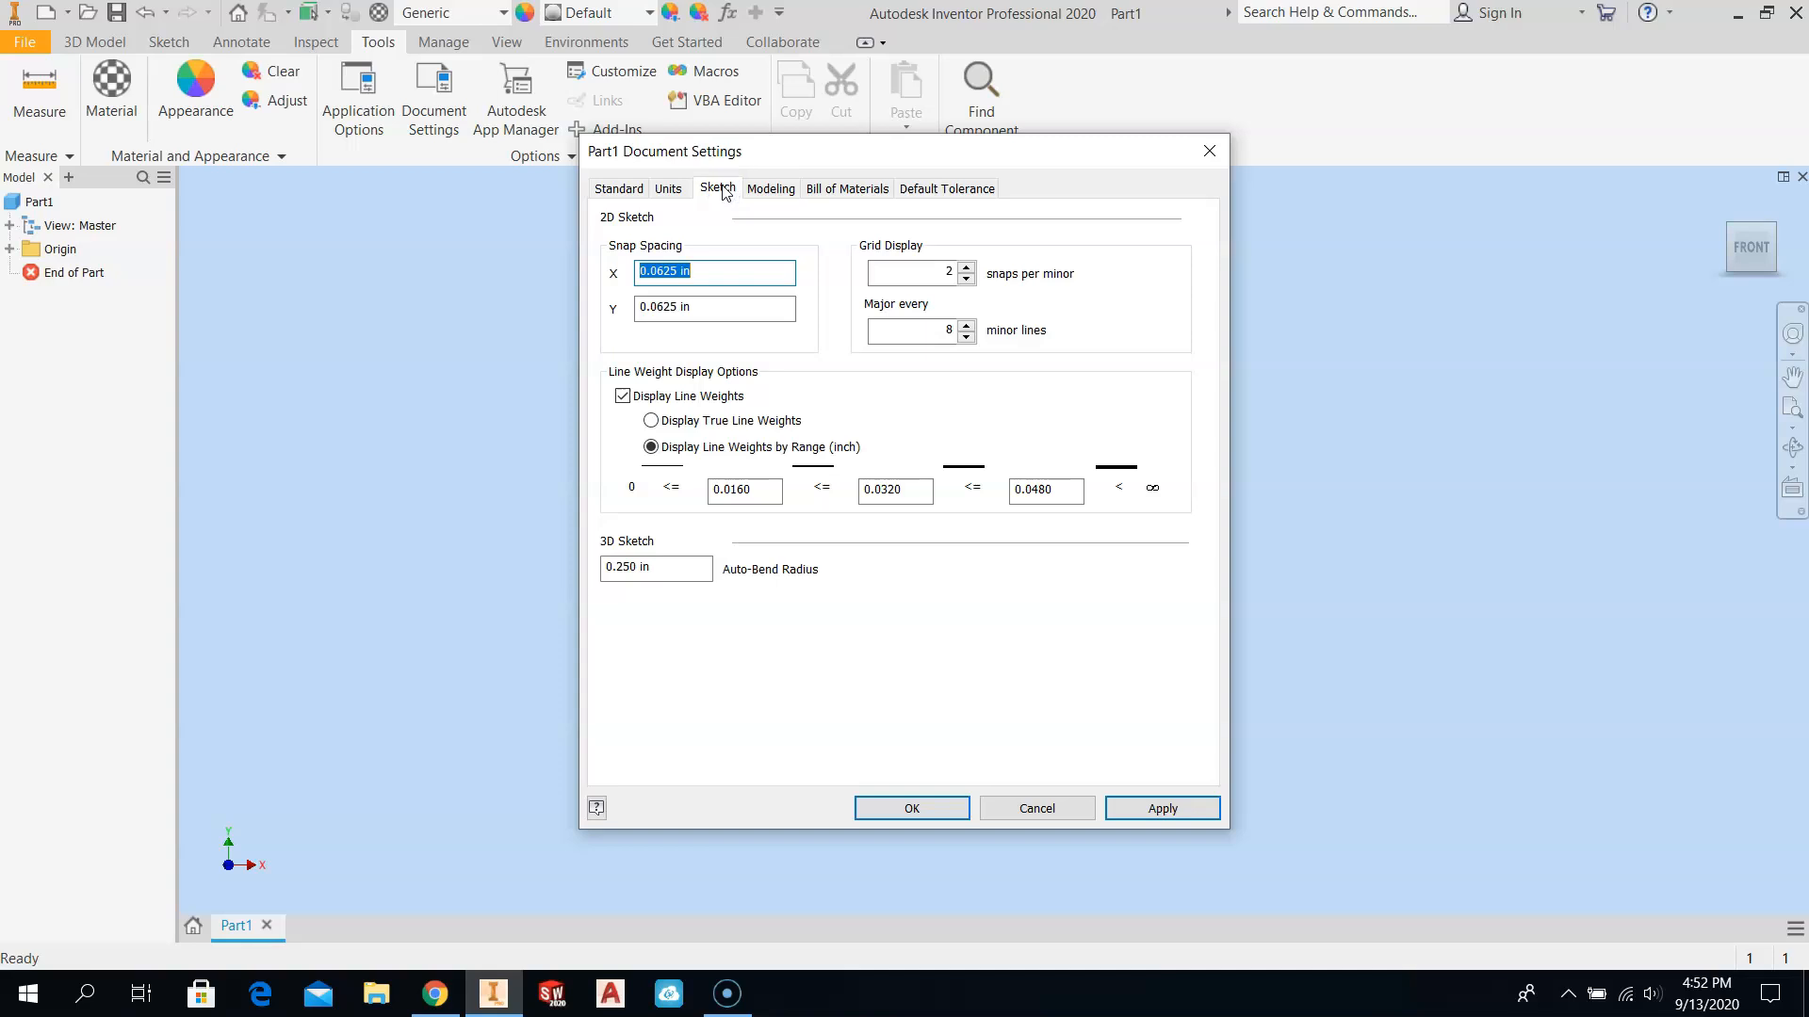
left_click(660, 273)
double_click(660, 272)
type("0.25")
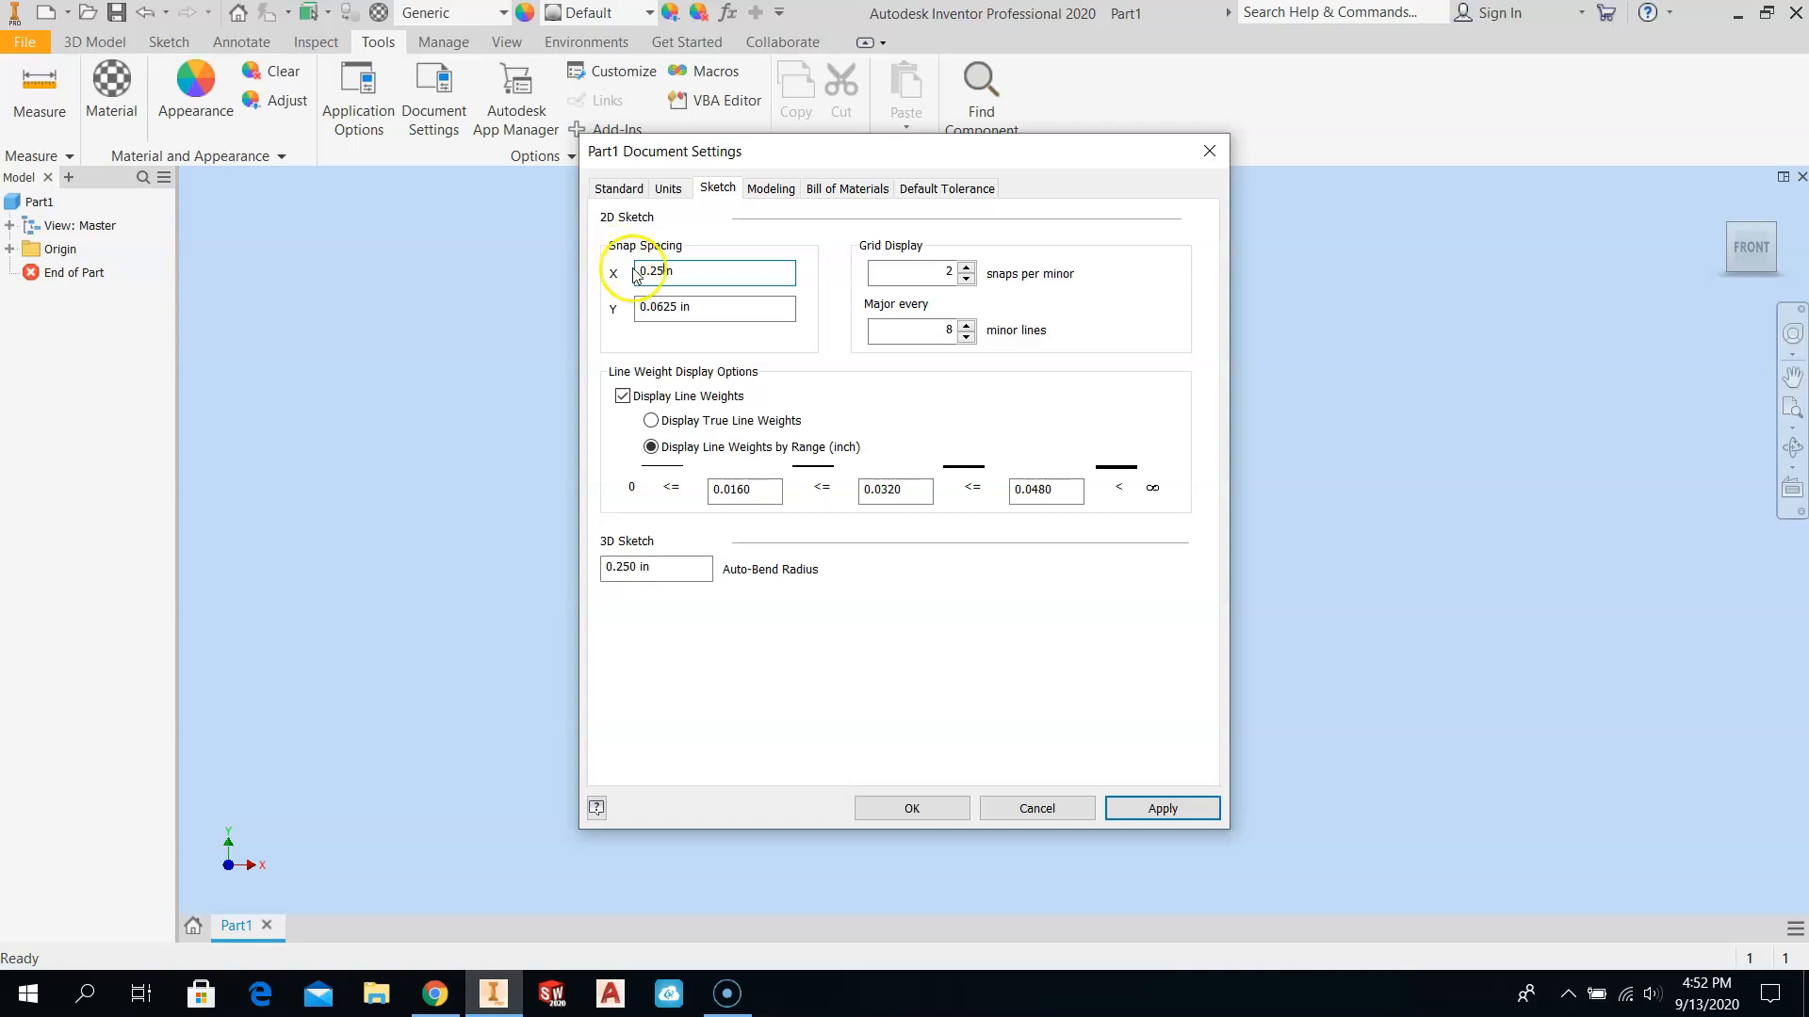
double_click(653, 305)
type("0")
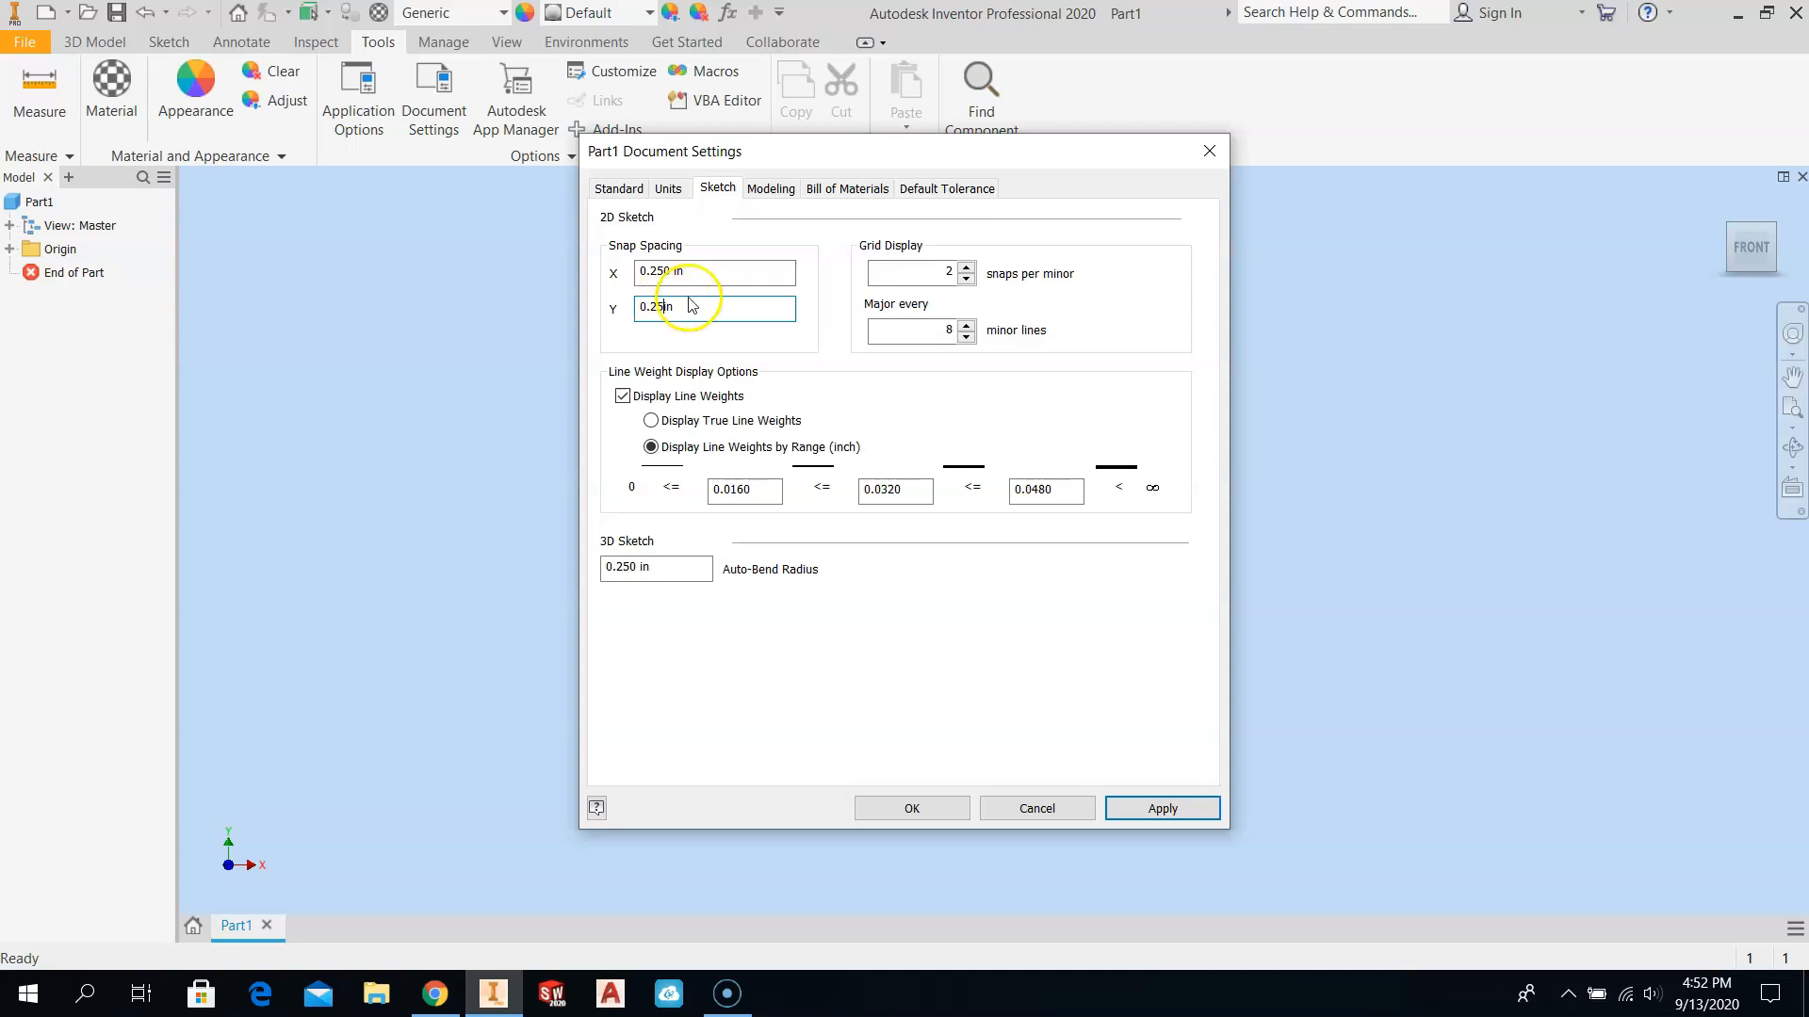
left_click(721, 304)
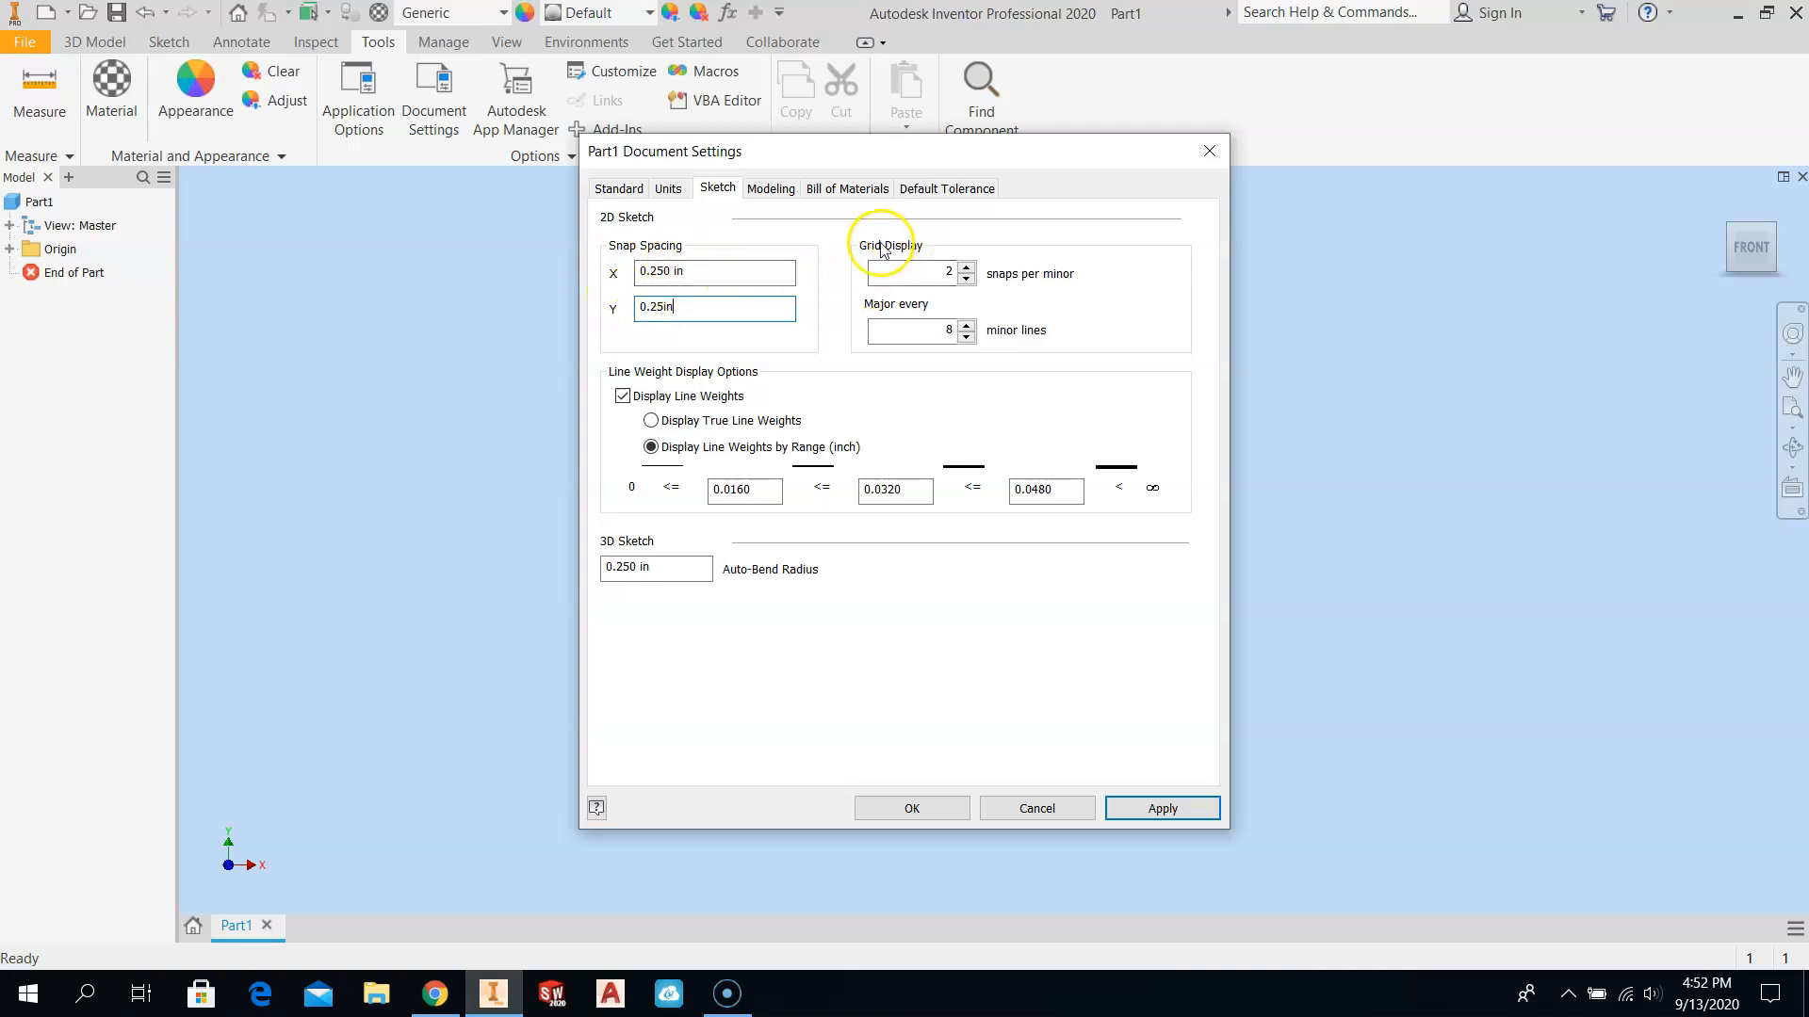
Step: Set the sketch grid display to 1 snap per minor line and a major line every 4 minor lines
left_click(967, 267)
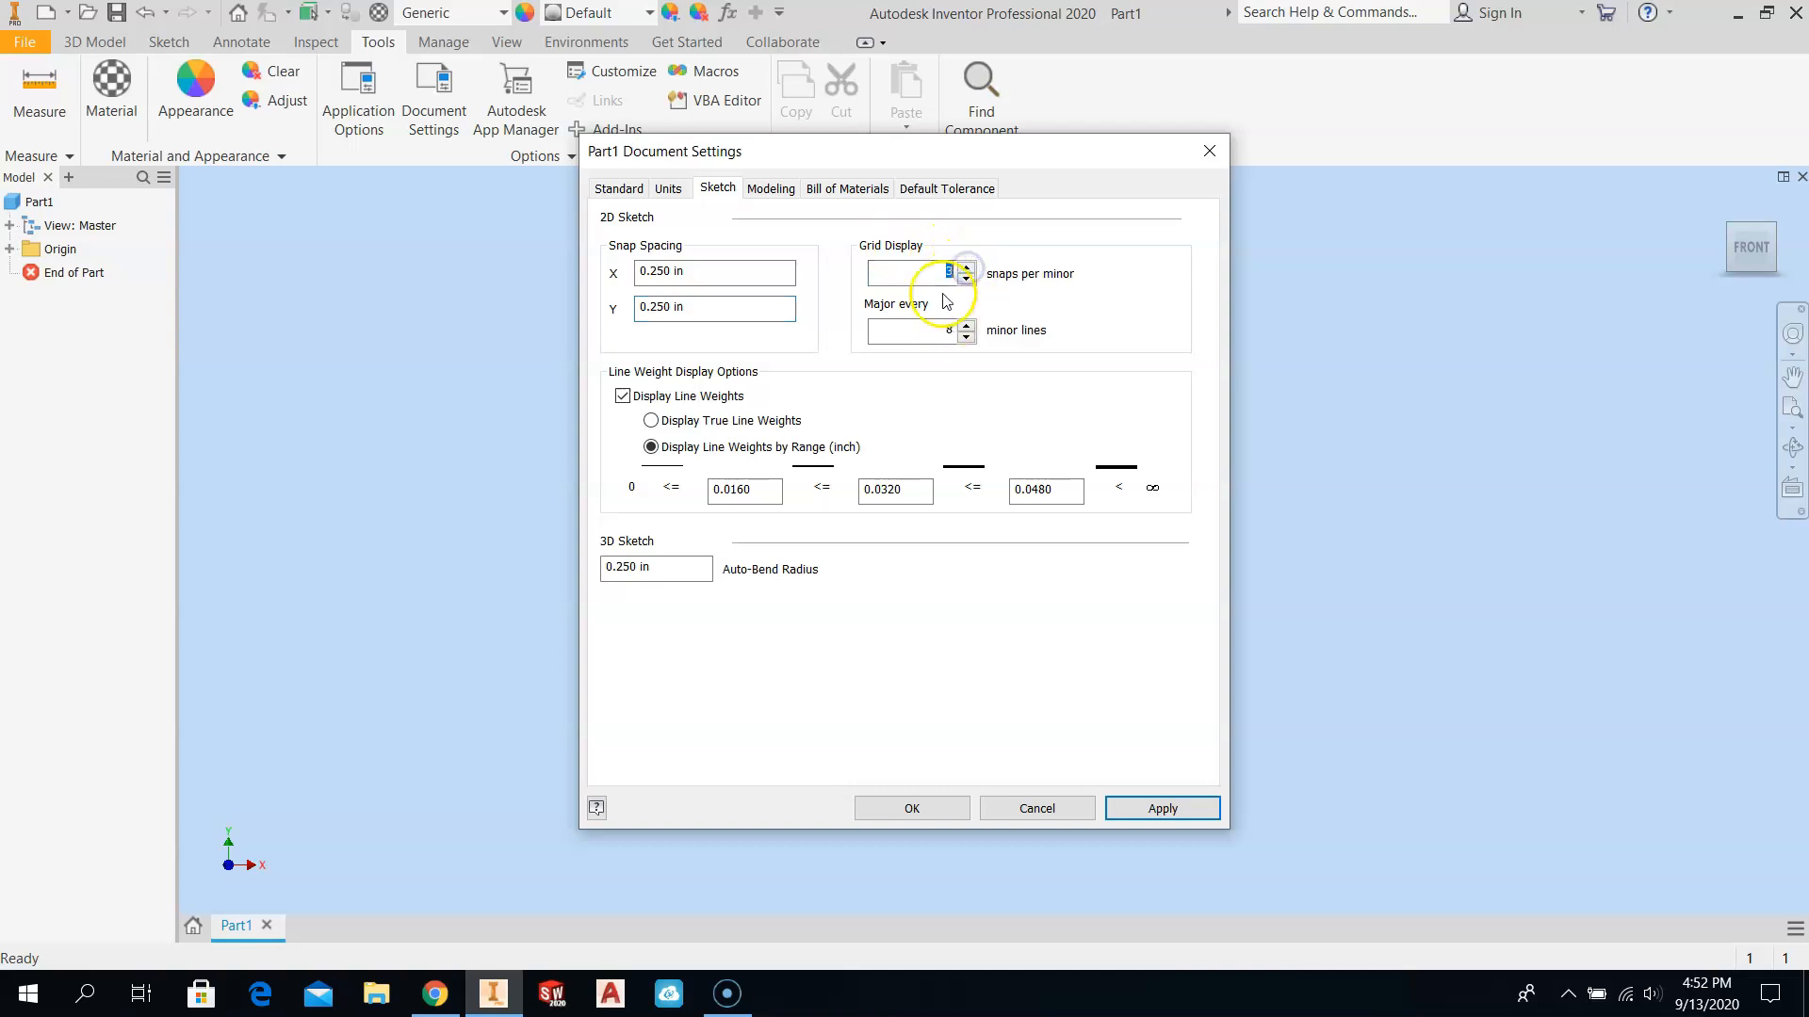
left_click(965, 280)
left_click(966, 280)
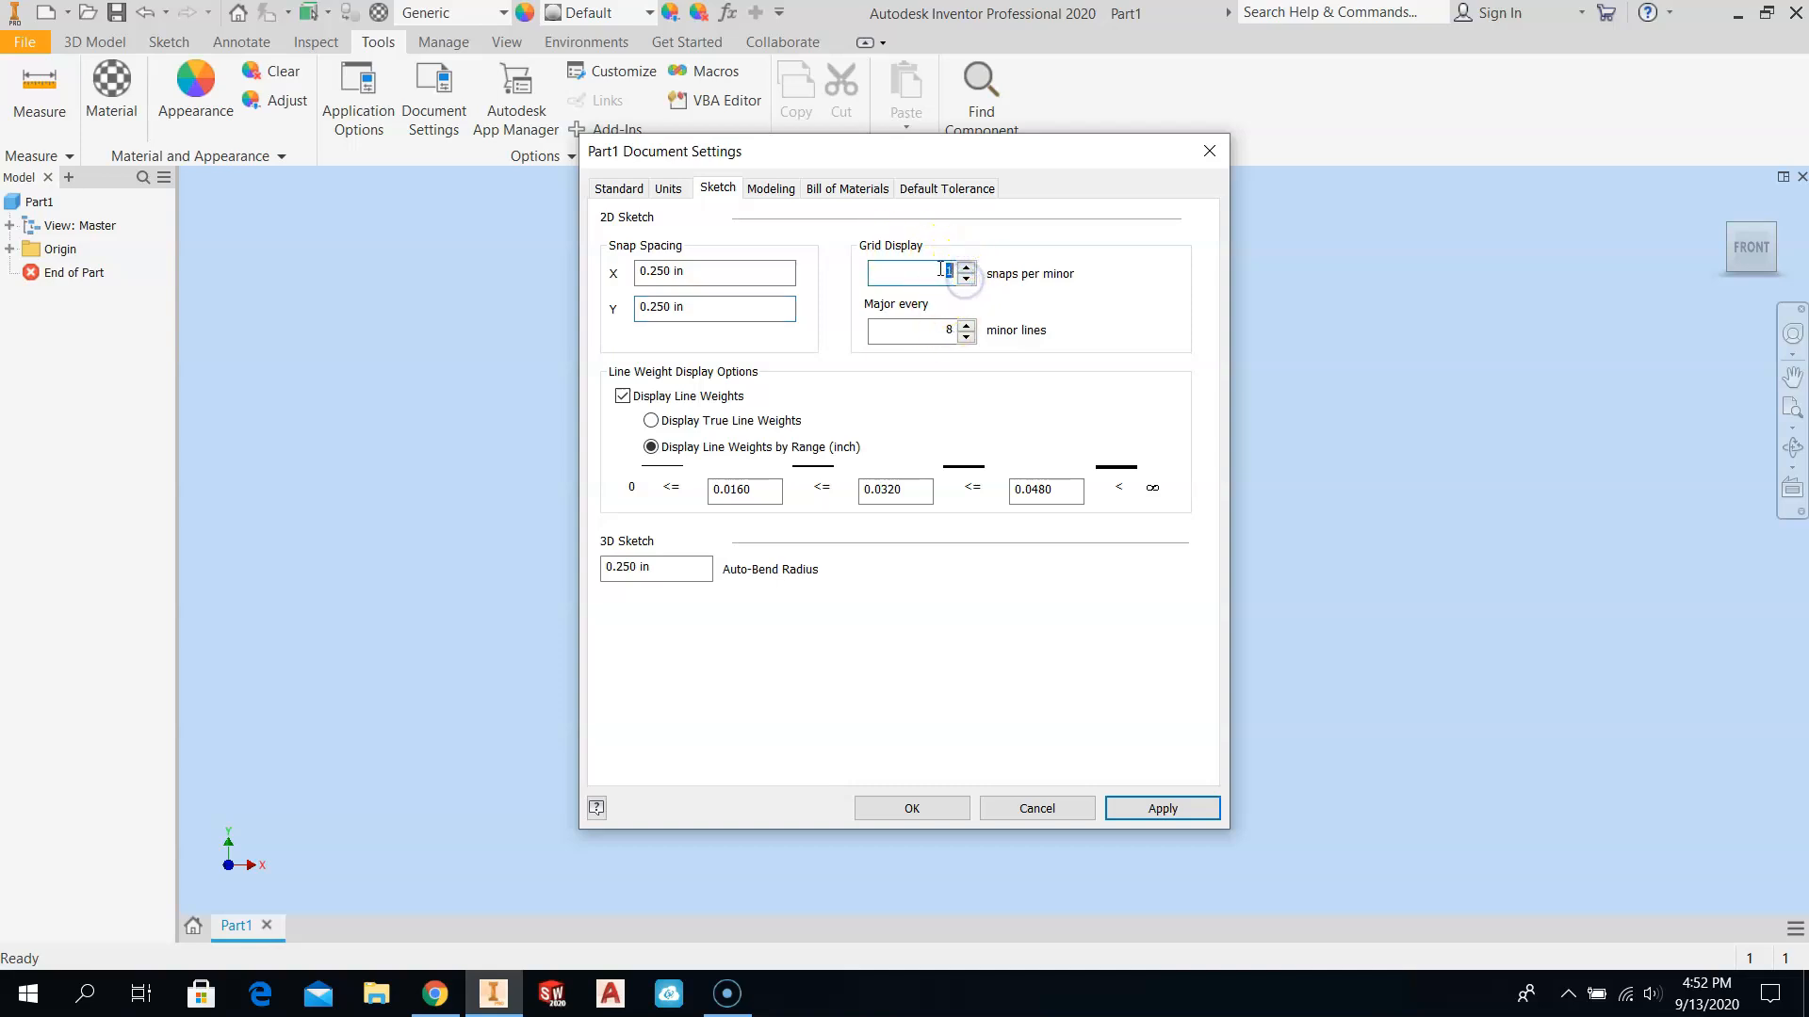
left_click(965, 325)
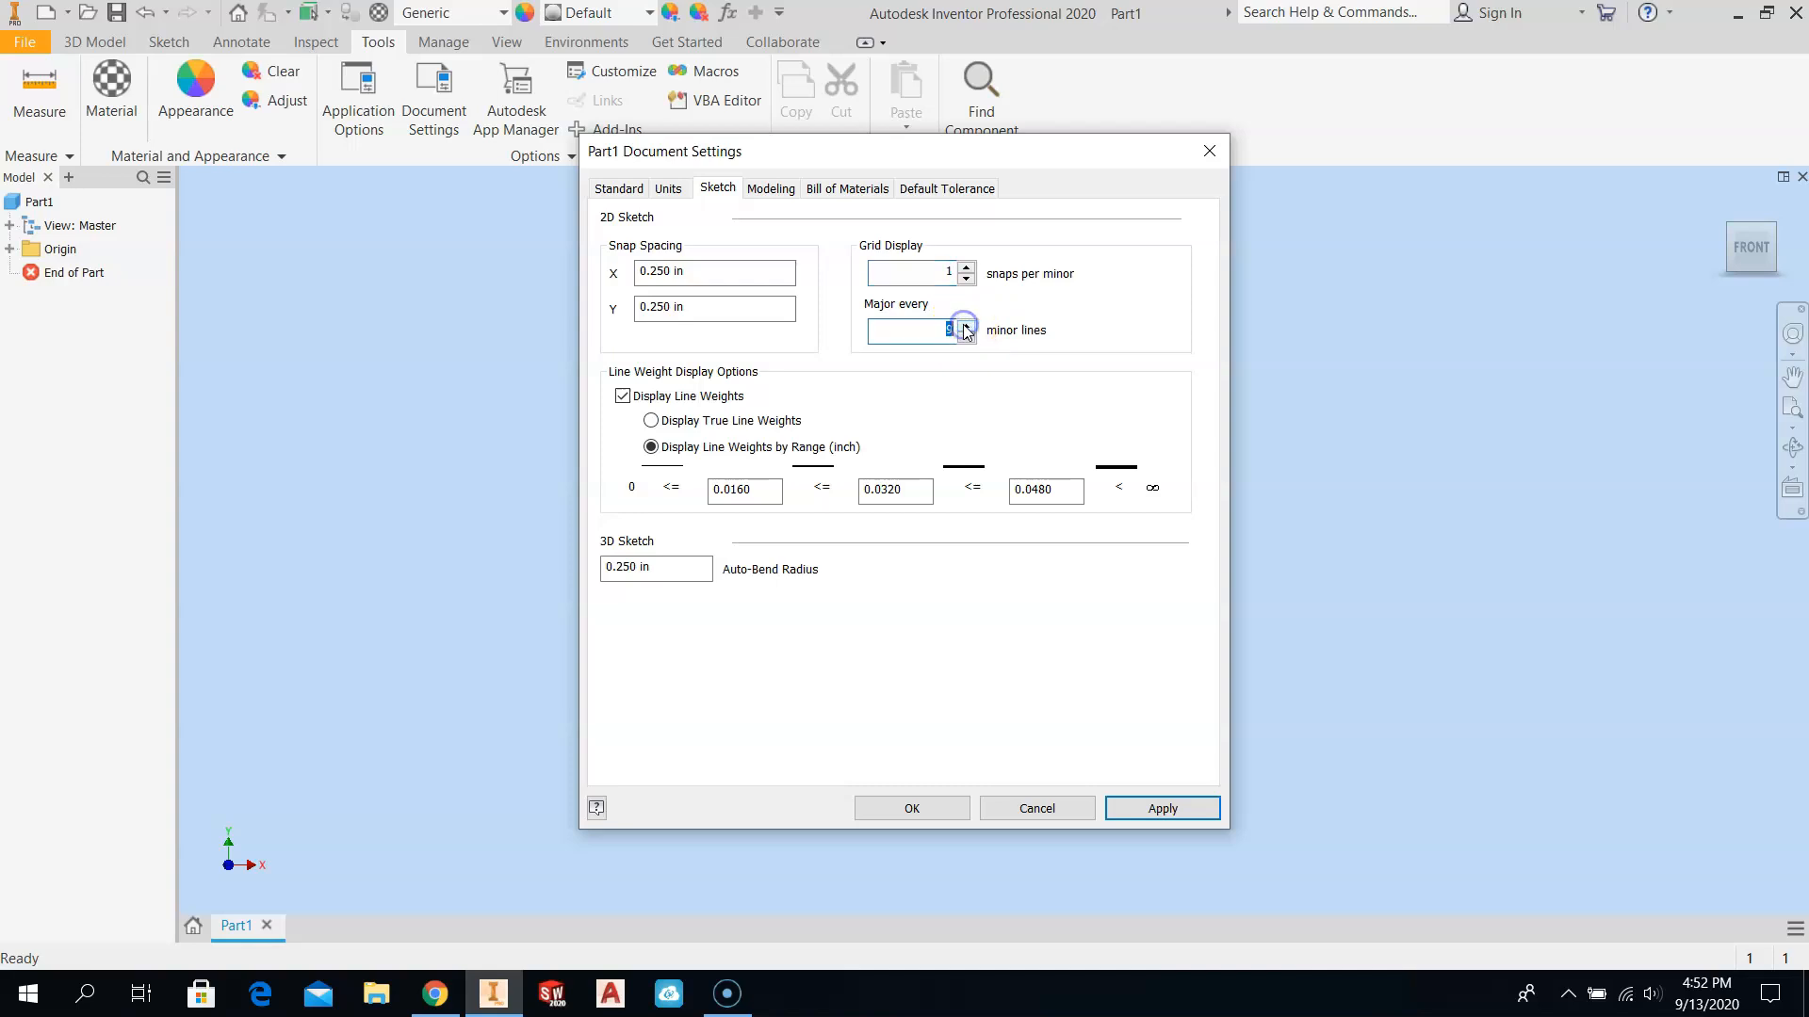
left_click(967, 337)
left_click(966, 338)
left_click(966, 337)
left_click(967, 338)
left_click(966, 337)
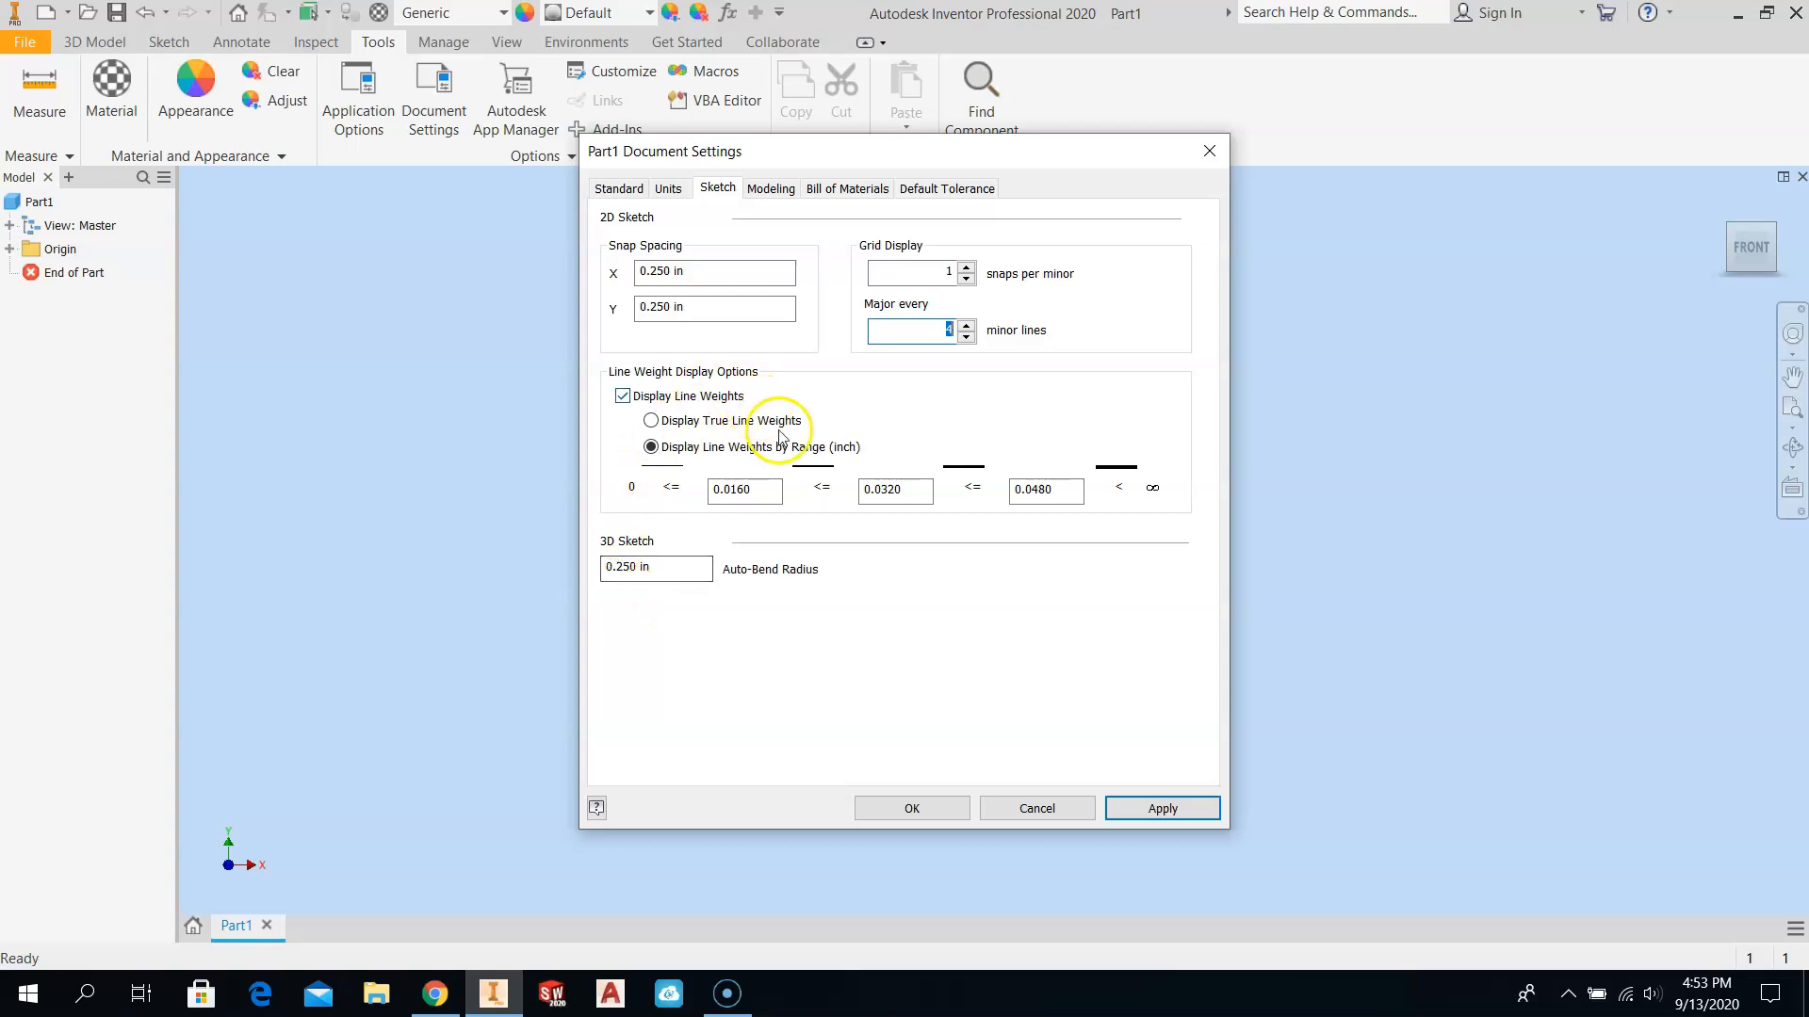
Step: Review the modeling, bill of materials and default tolerance settings, and apply the document settings and close them
left_click(771, 189)
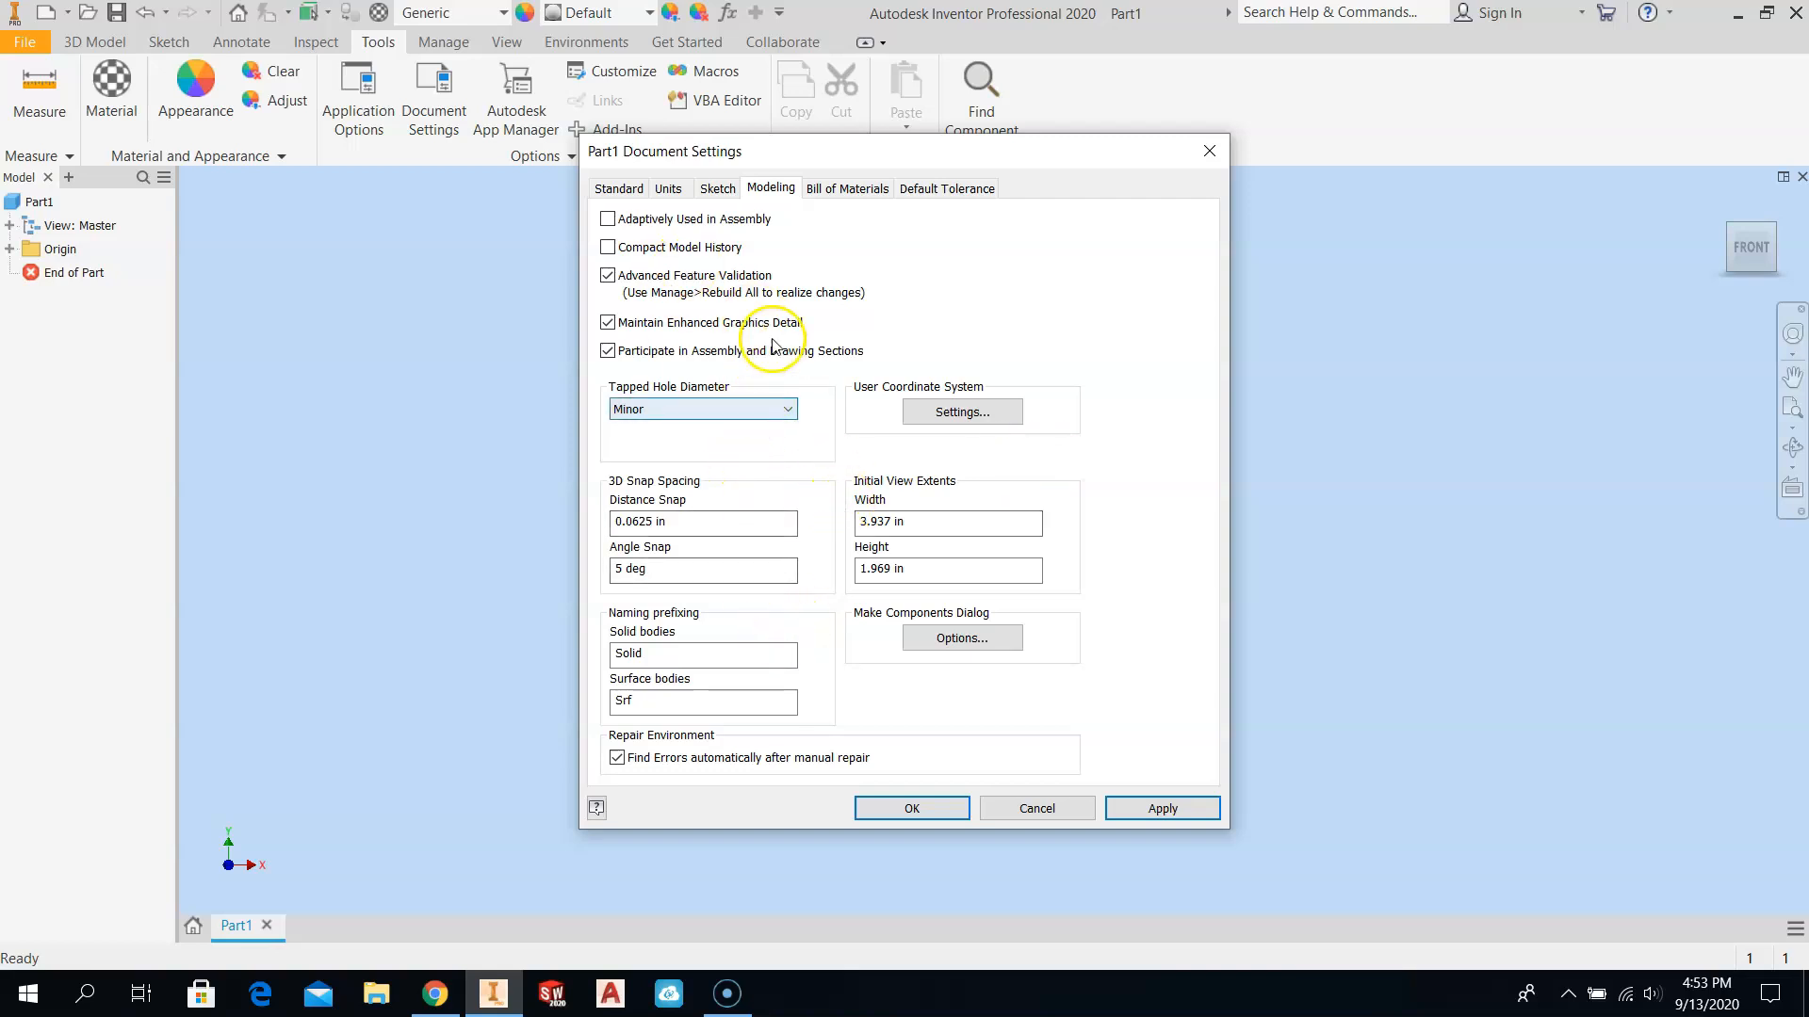
left_click(834, 192)
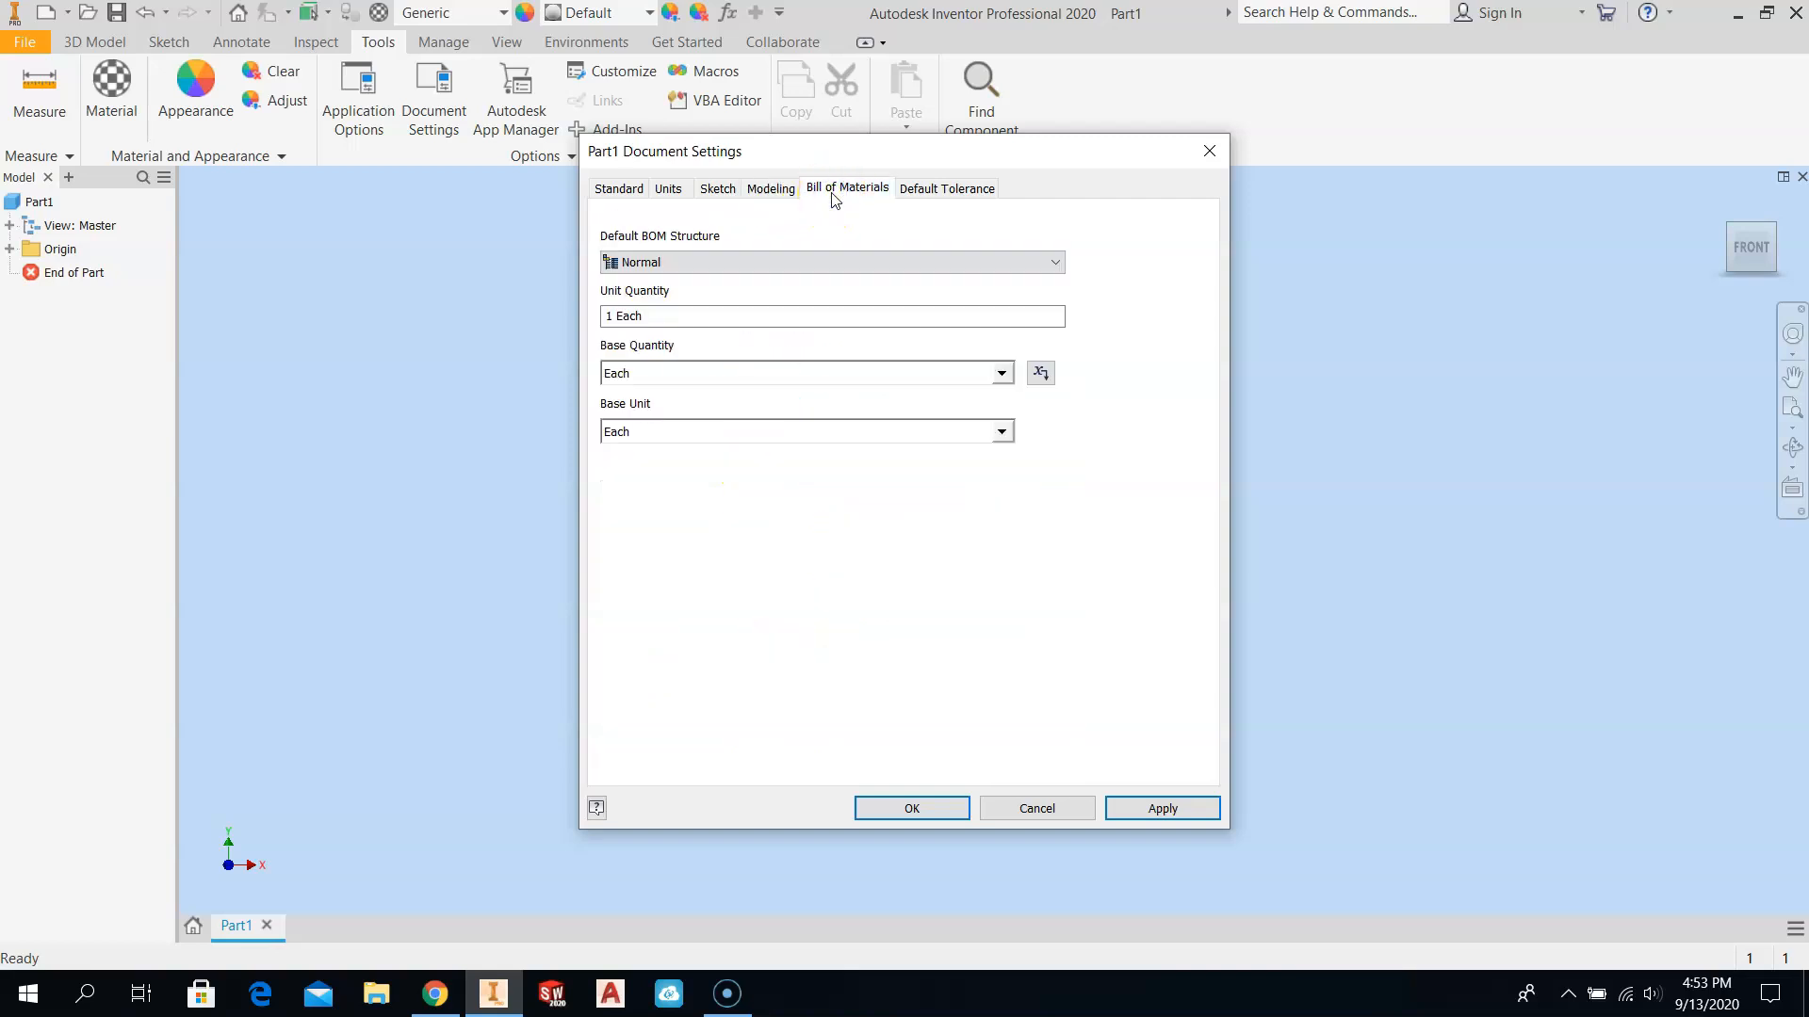
left_click(927, 189)
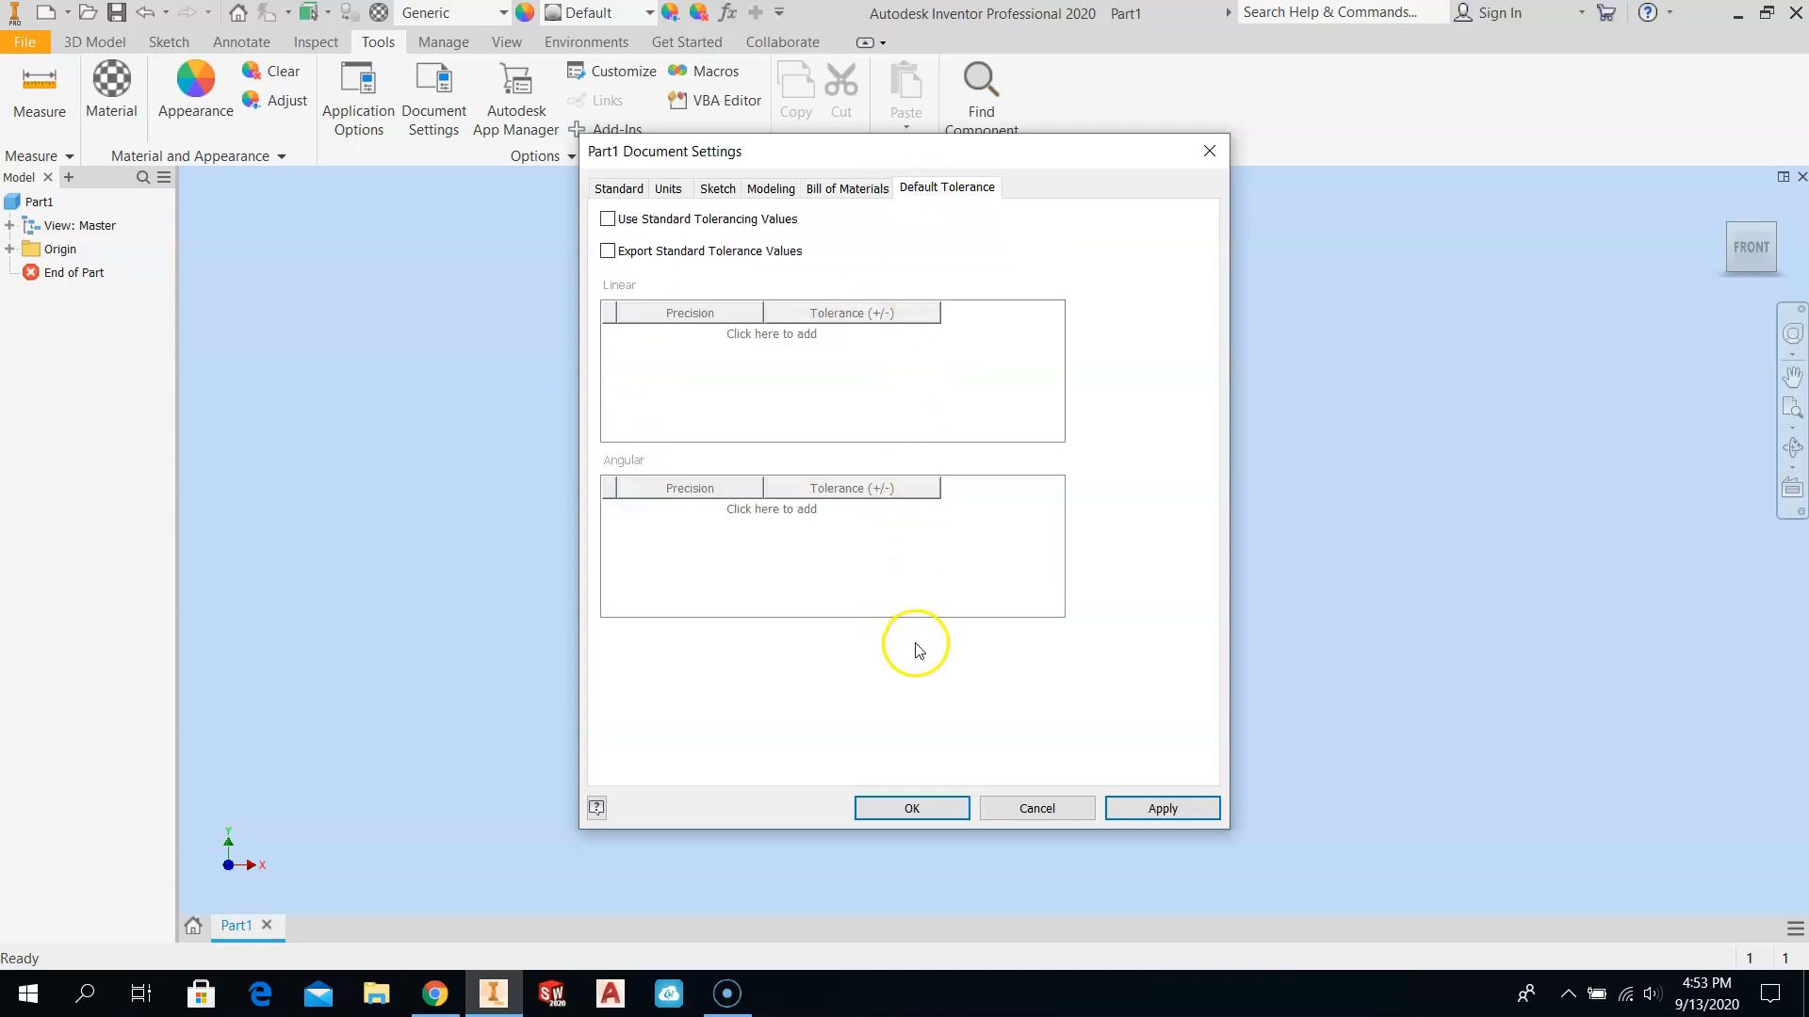
left_click(1131, 810)
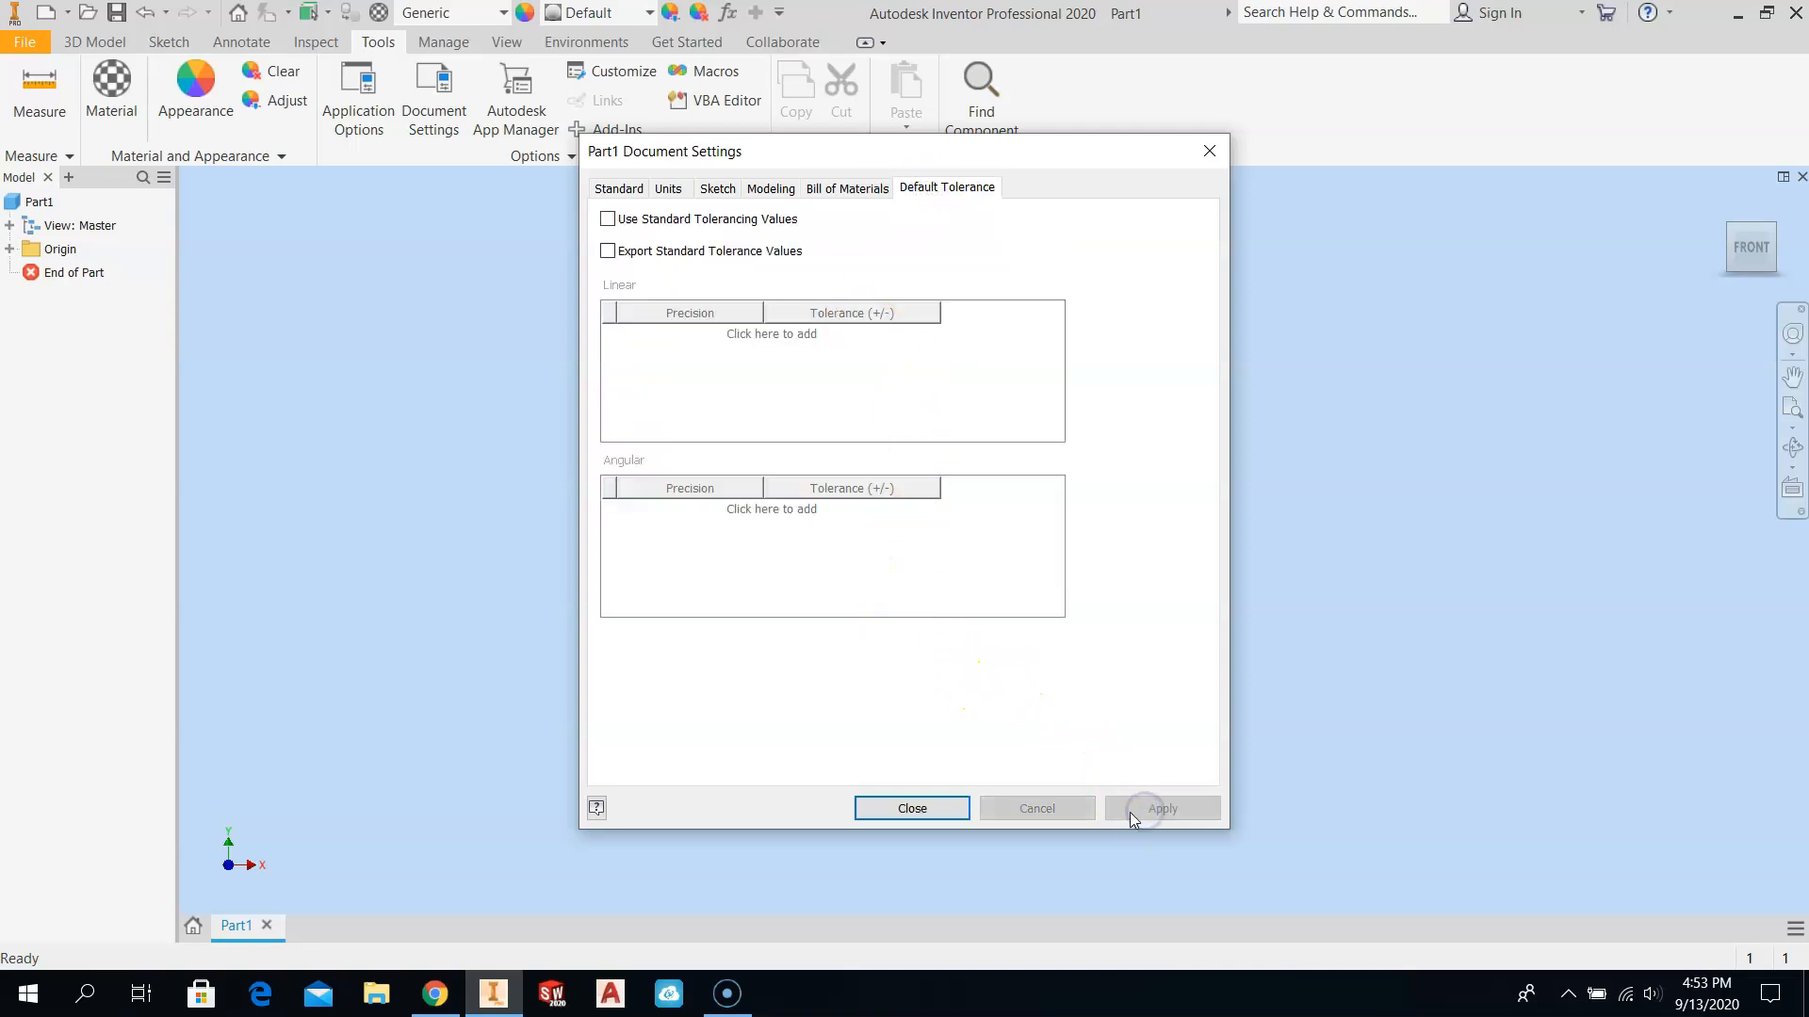
left_click(928, 808)
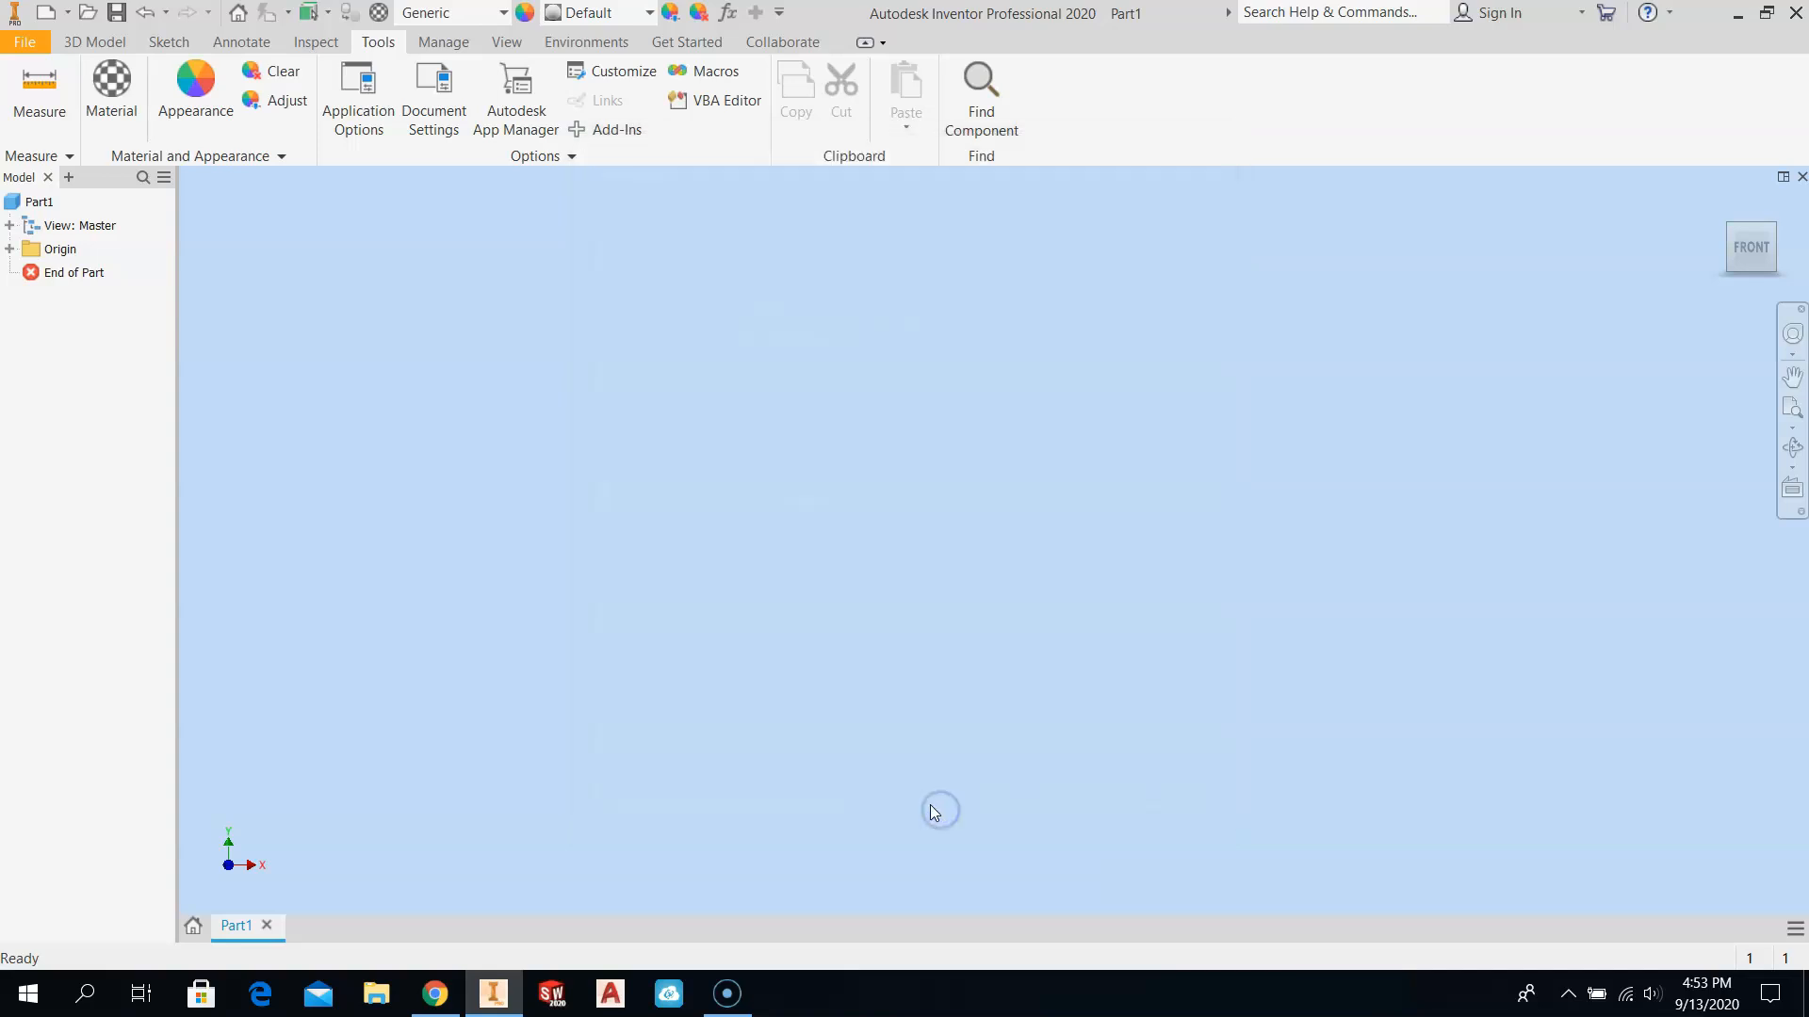
Step: Open the application options and look through the general, save and file settings
left_click(363, 97)
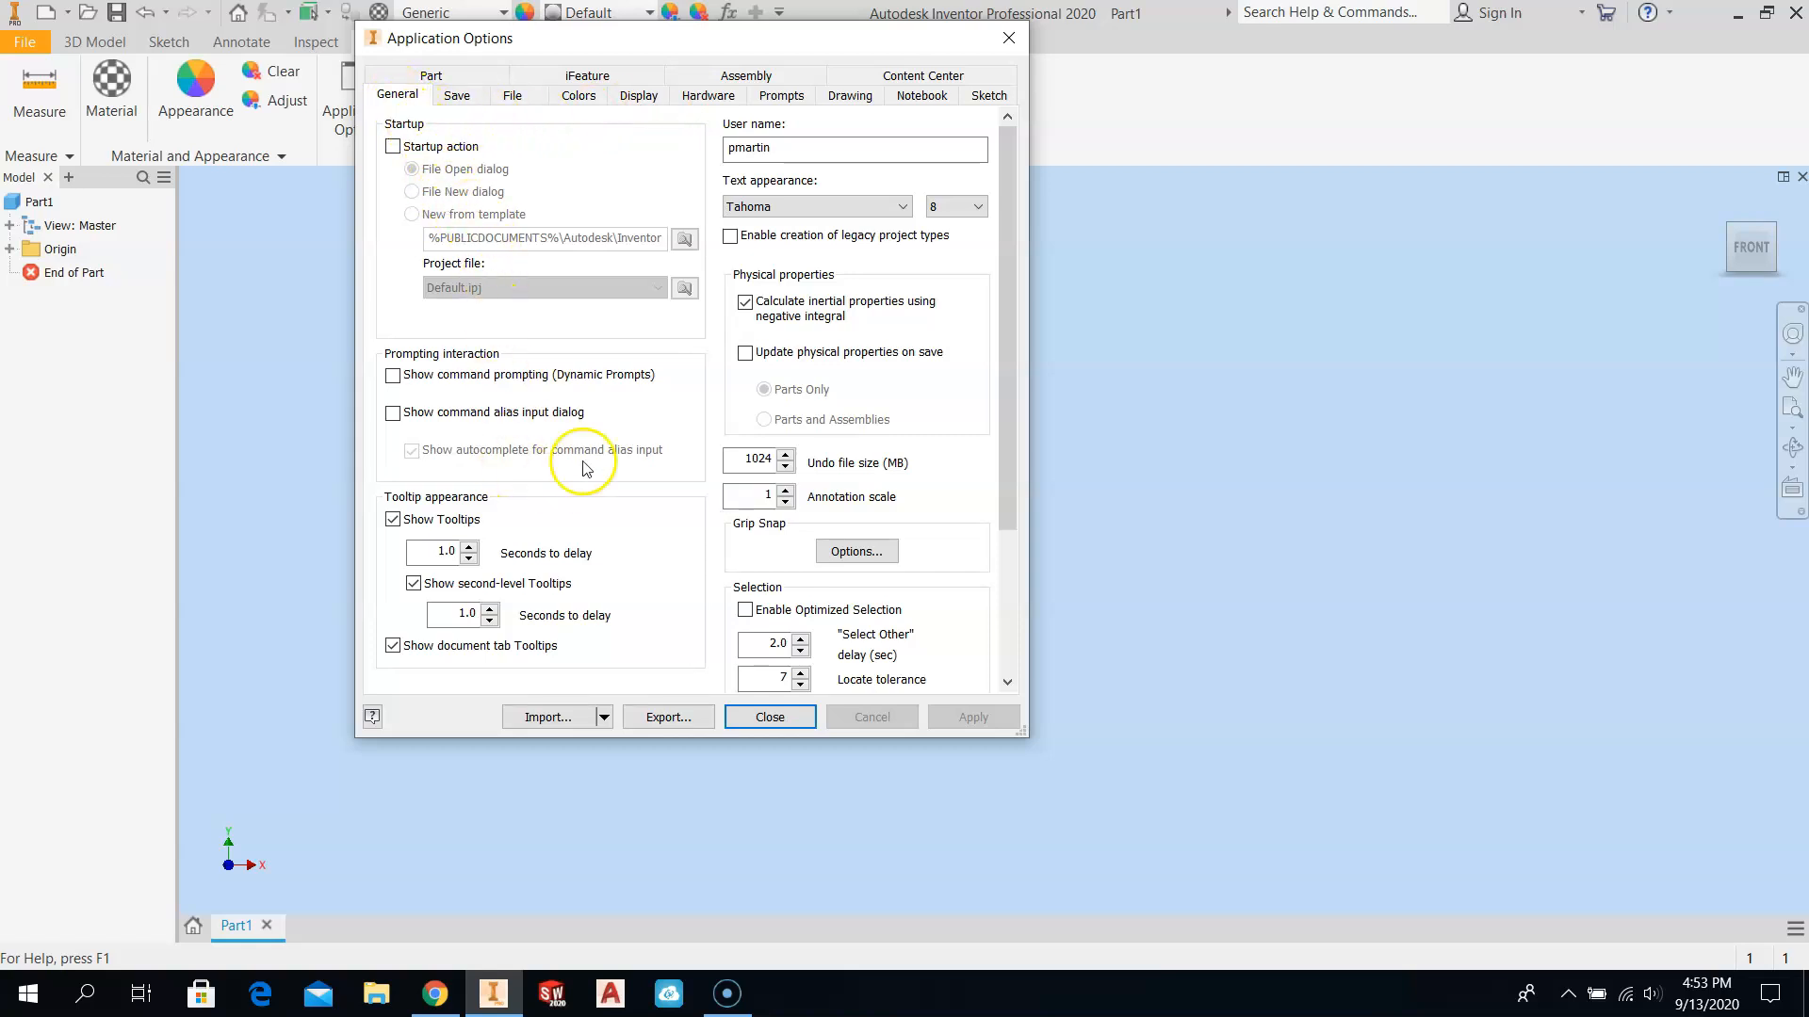
left_click(759, 149)
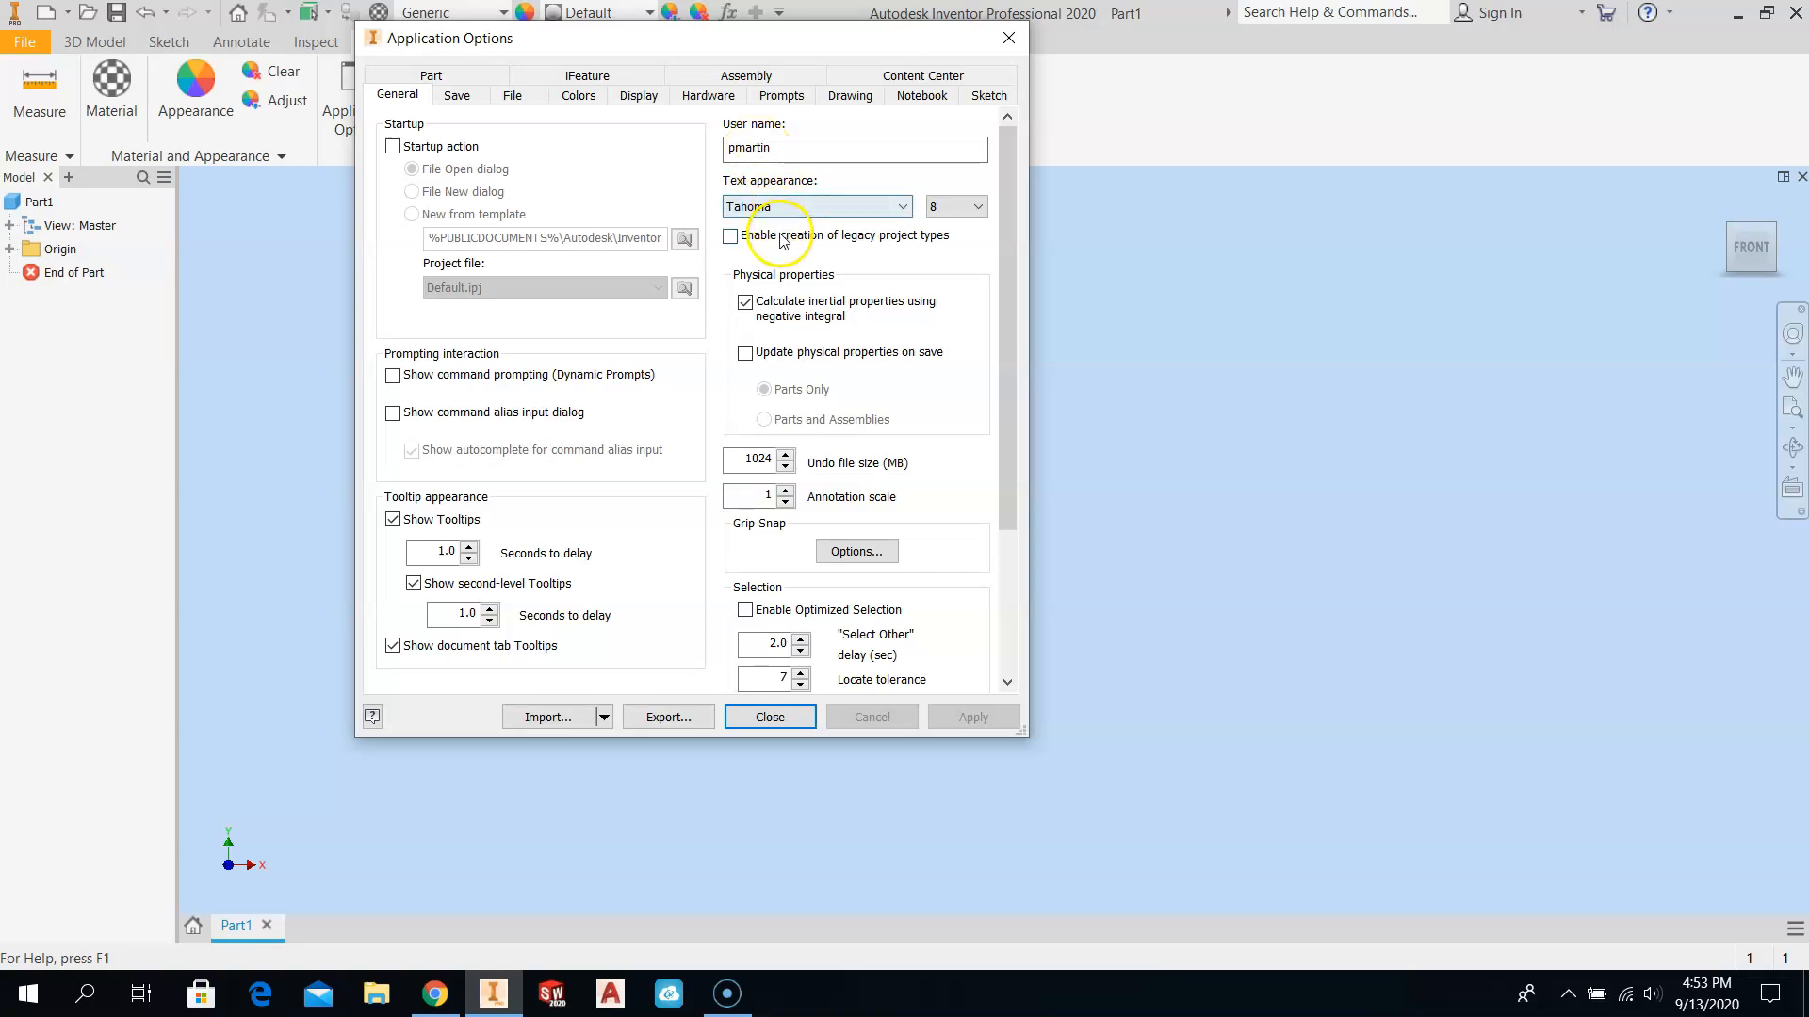
left_click_drag(1006, 307, 1018, 271)
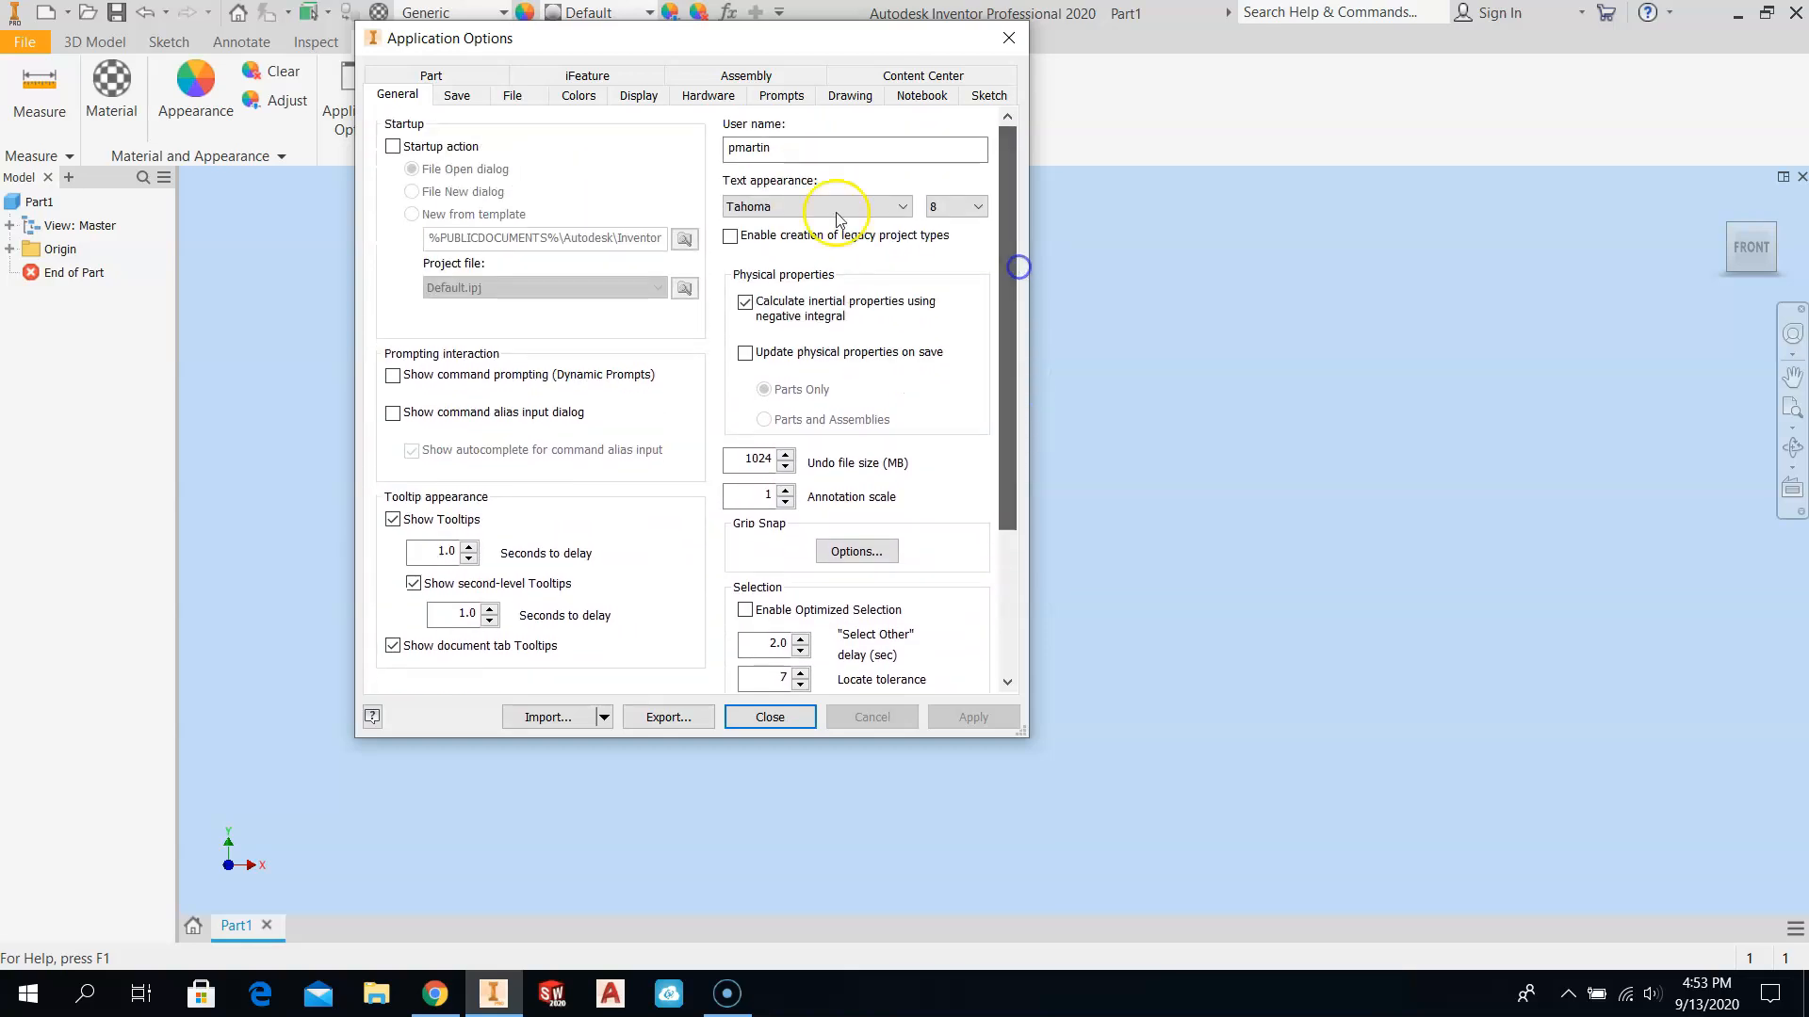
left_click(458, 95)
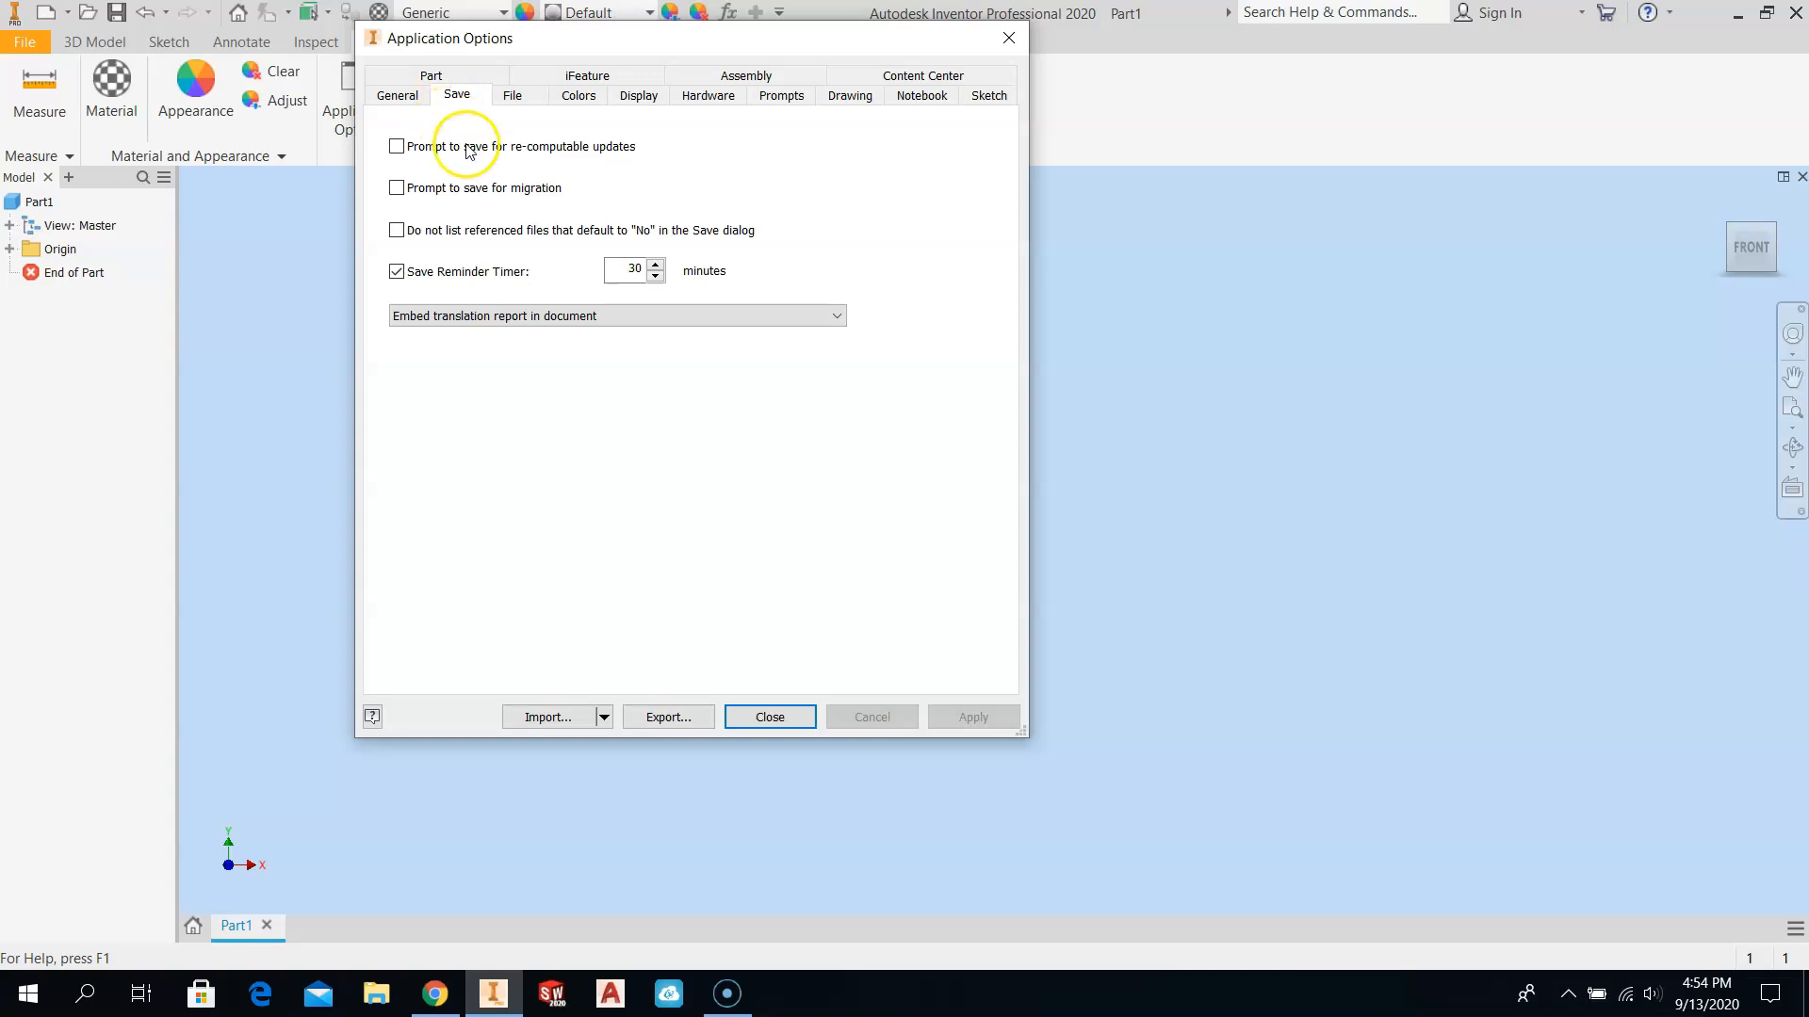
left_click(512, 95)
Step: Preview the Deep Blue, High Contrast and Millennium in-canvas color schemes, and select Sky again
left_click(570, 98)
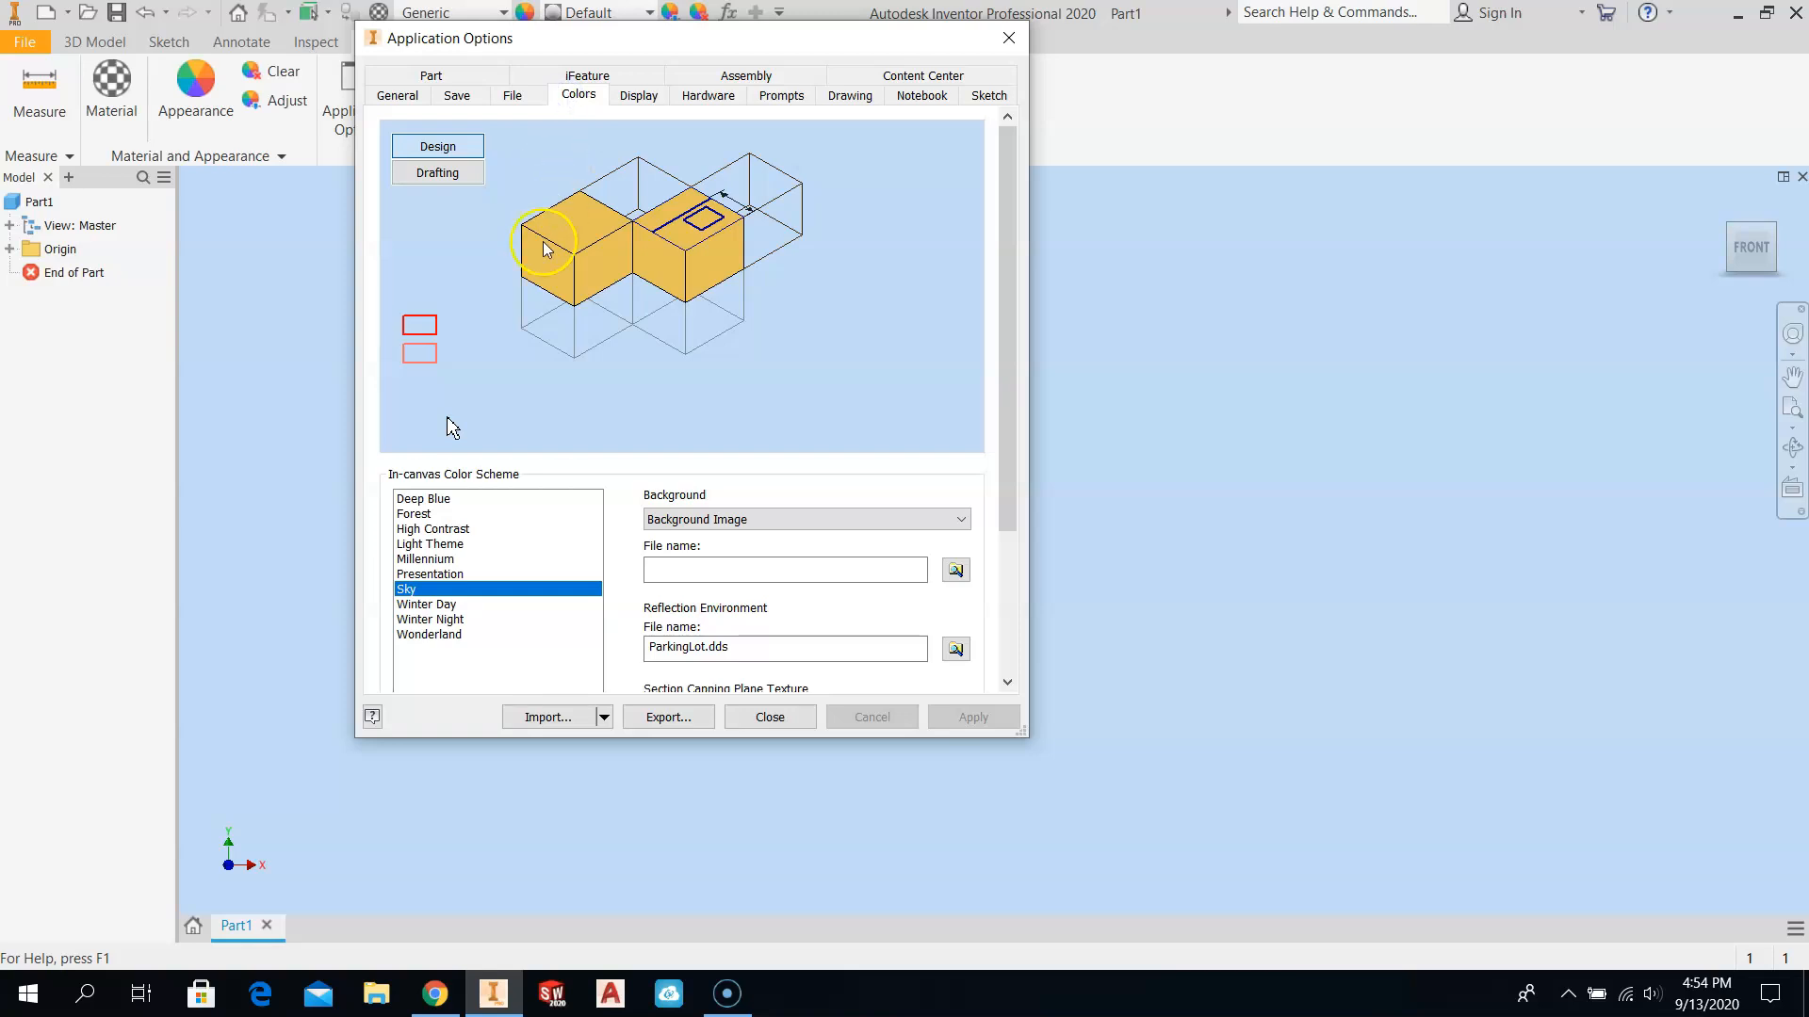
left_click(420, 499)
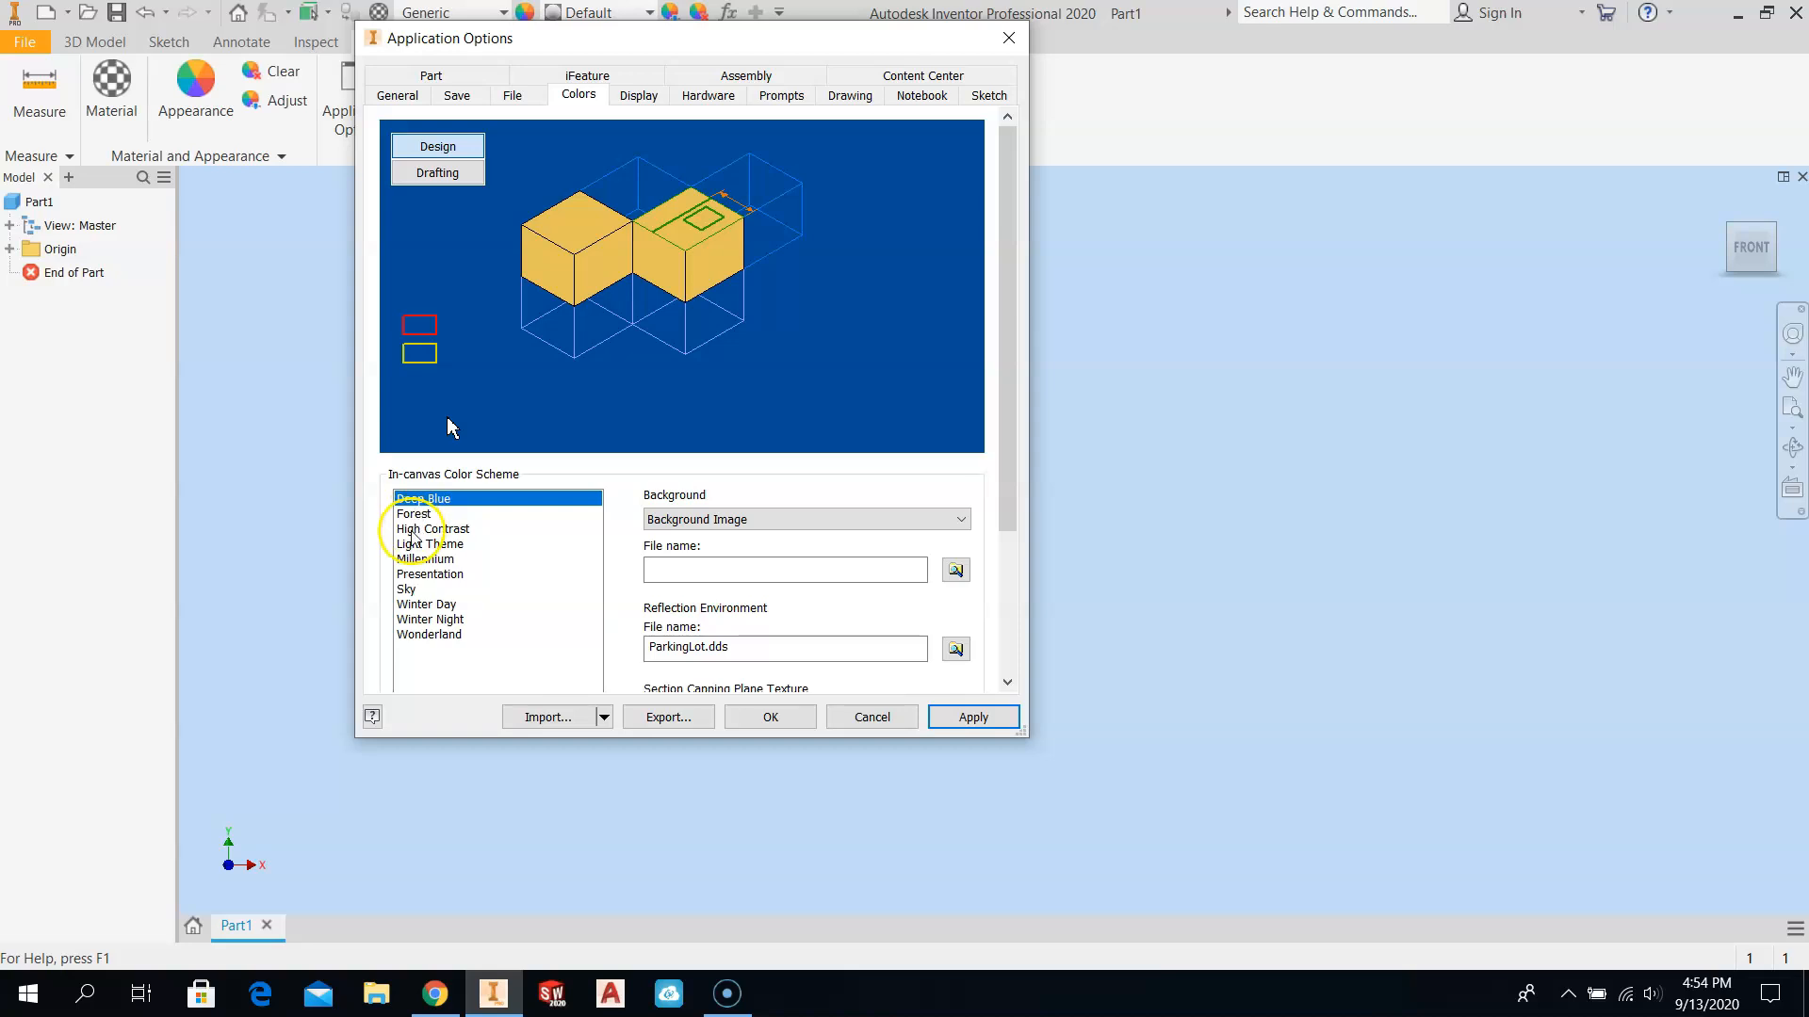
left_click(411, 529)
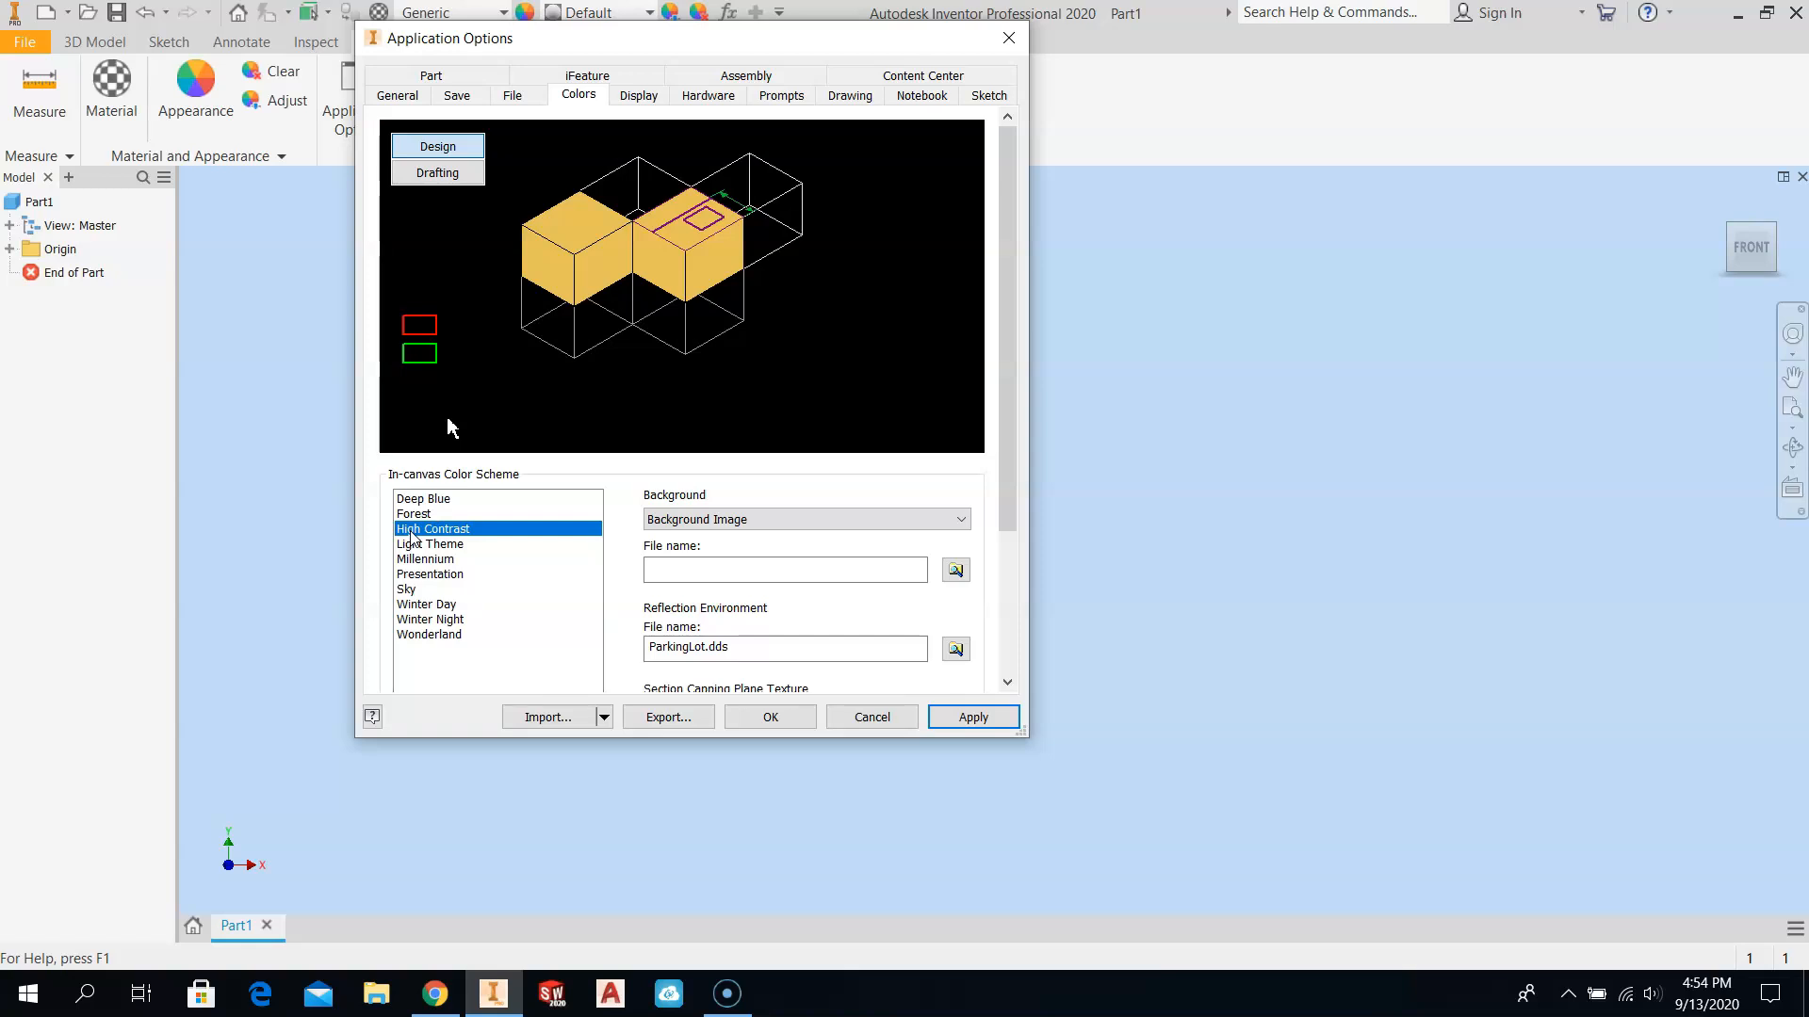
left_click(422, 561)
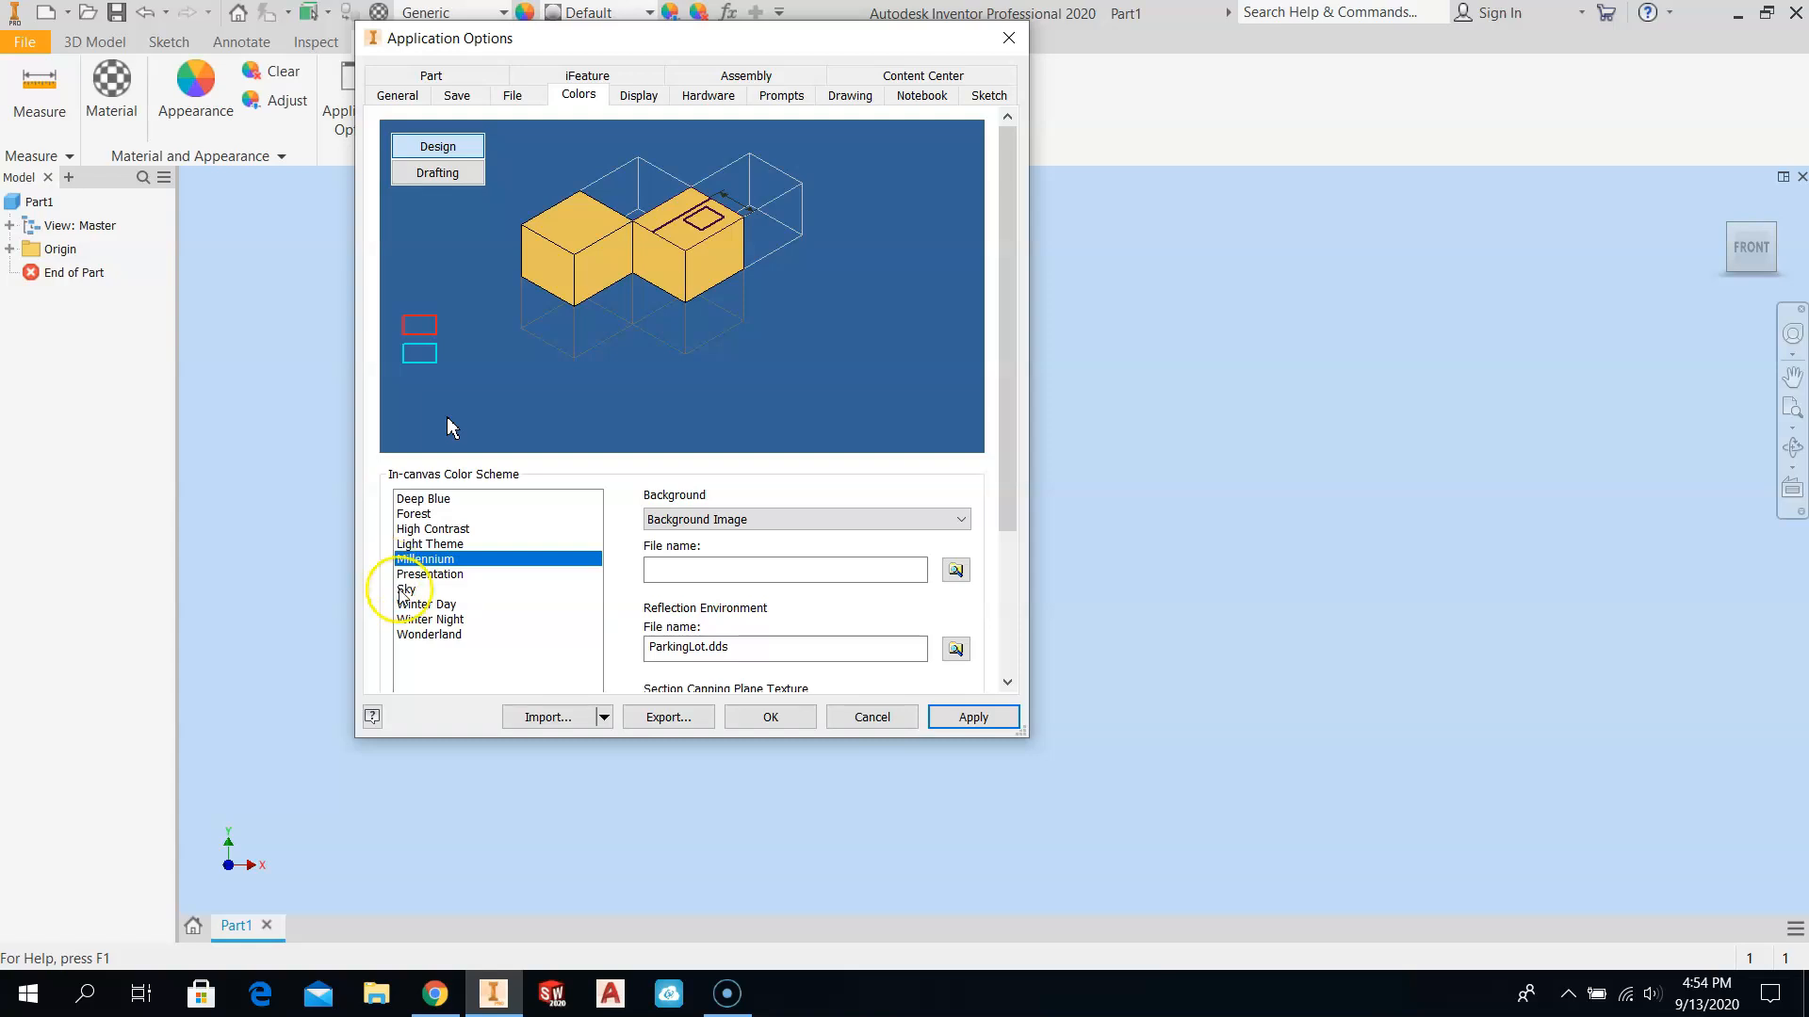
left_click(403, 590)
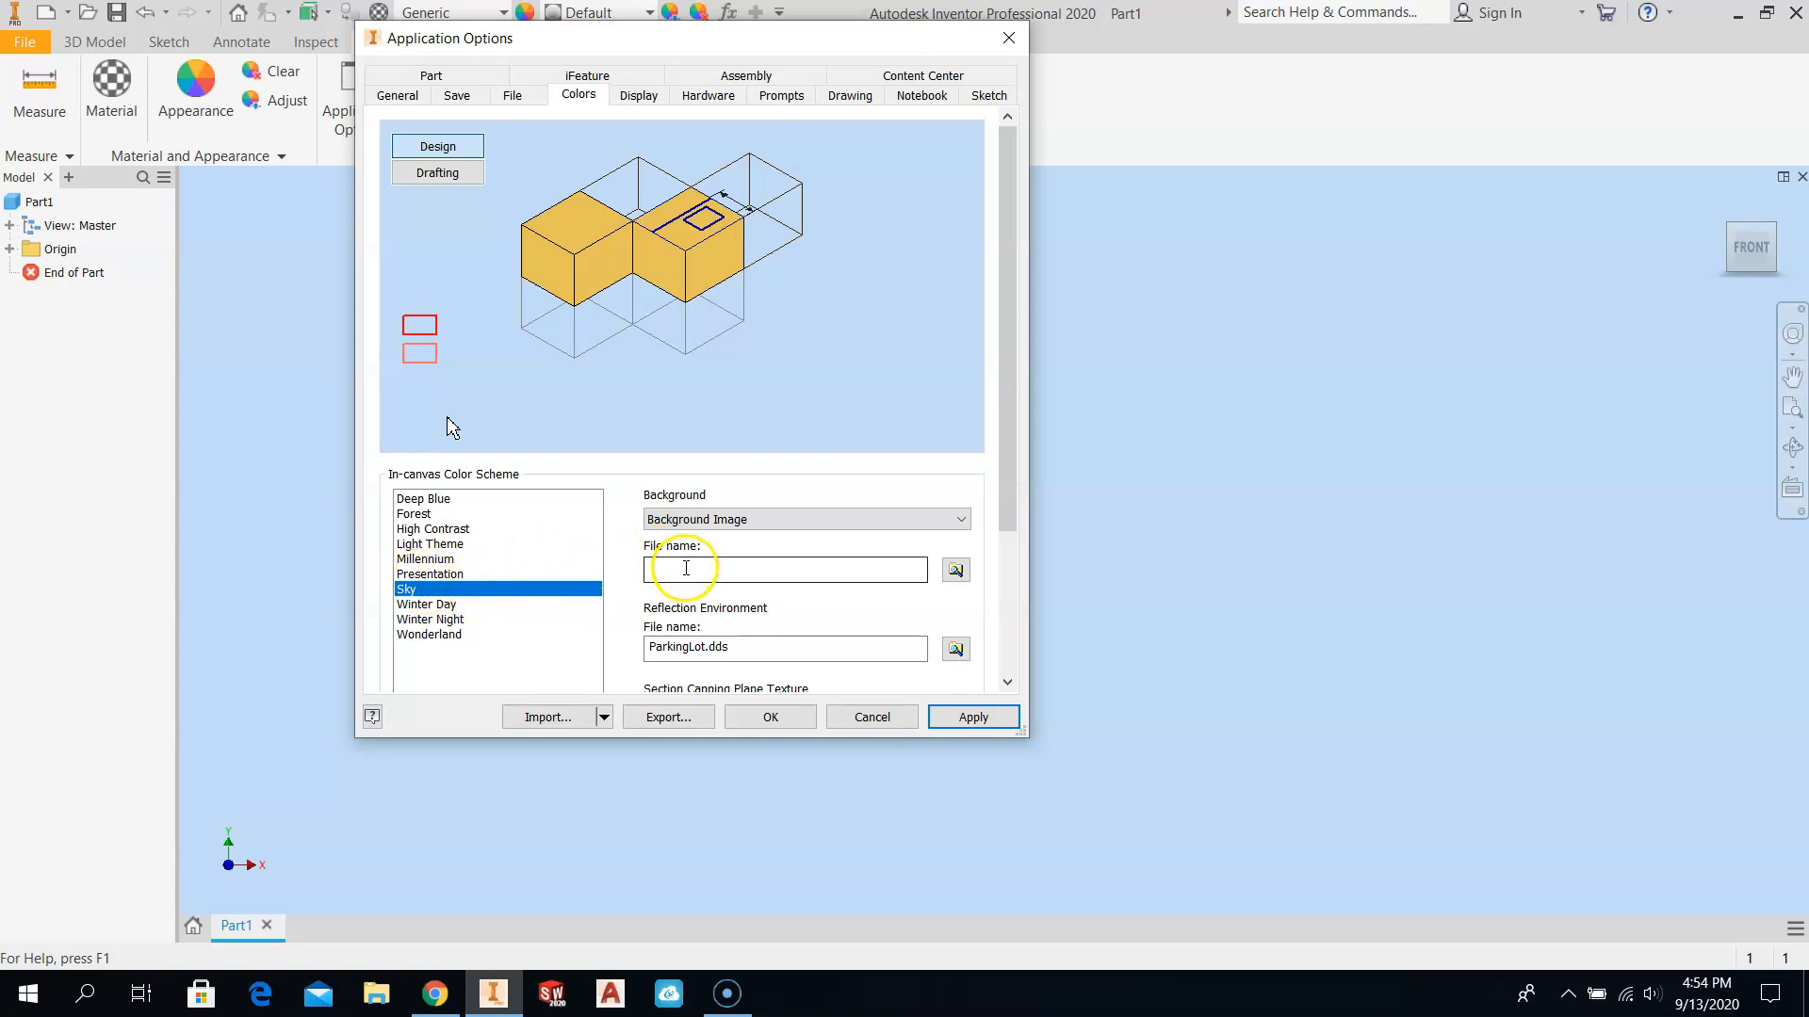
left_click_drag(1008, 469, 990, 414)
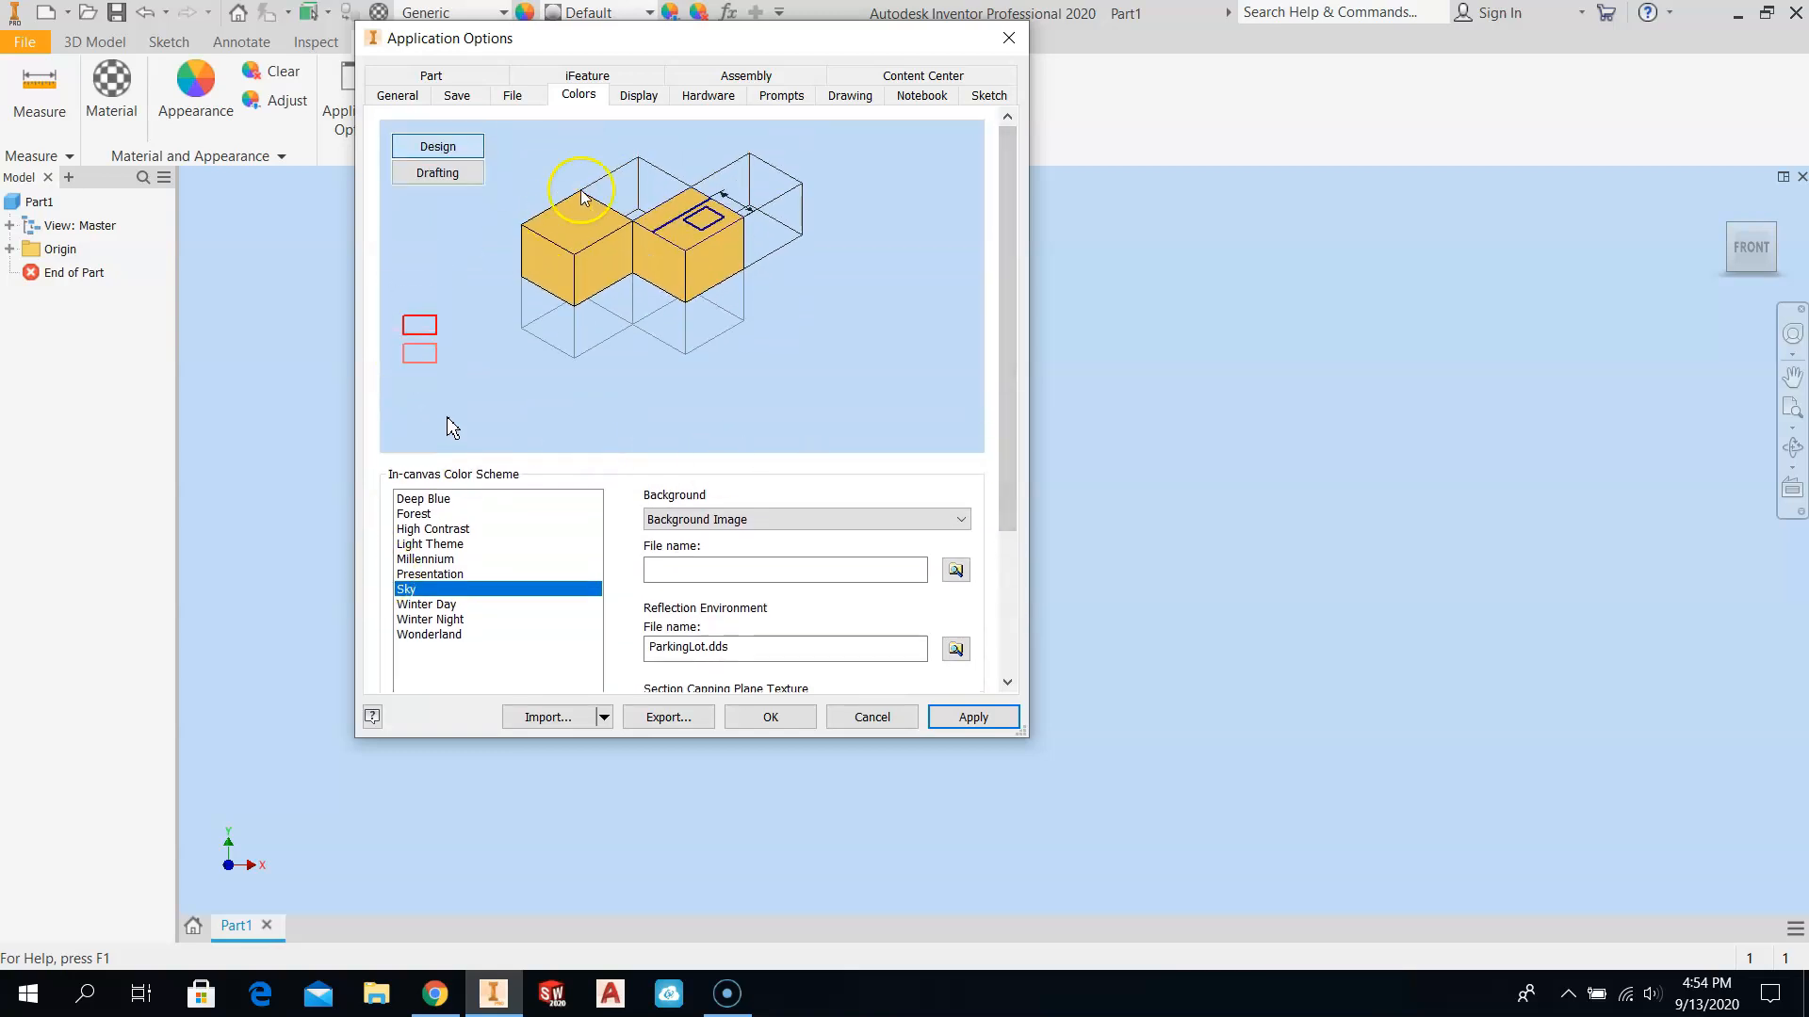
Step: Review the display and 3D navigation options, and set the hardware graphics setting to Performance
left_click(633, 97)
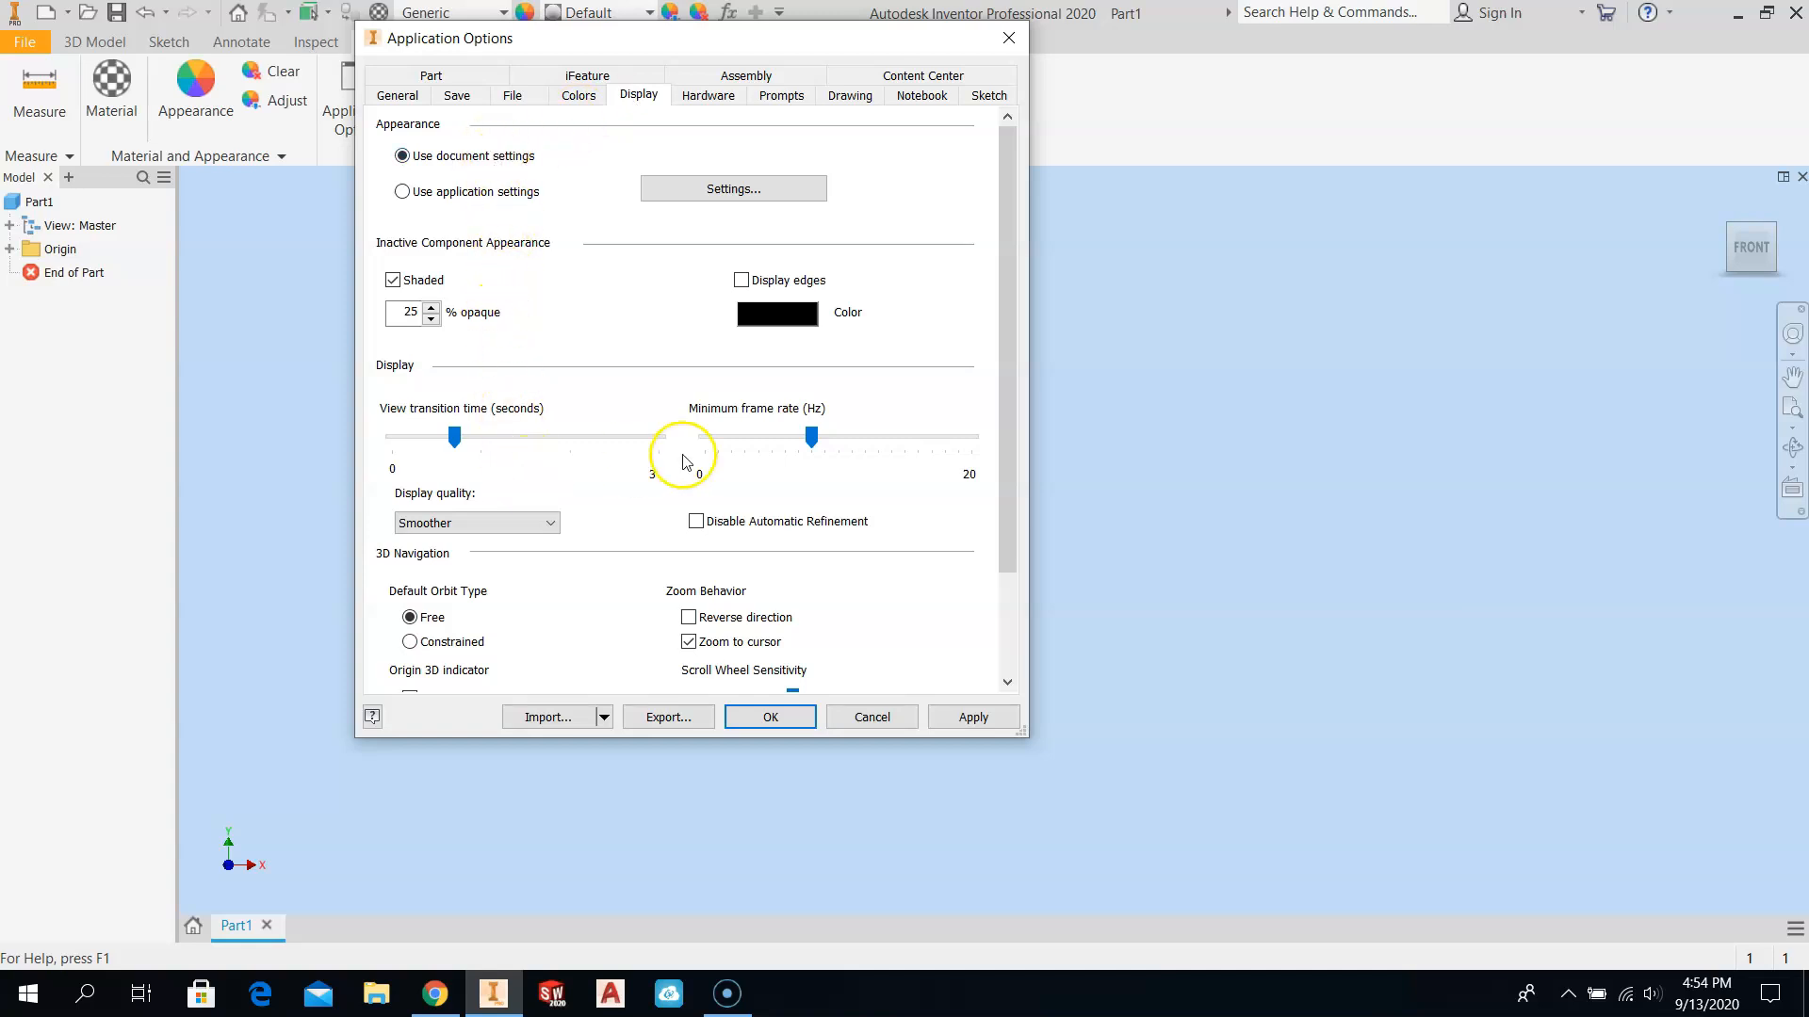
left_click_drag(1000, 457, 1006, 586)
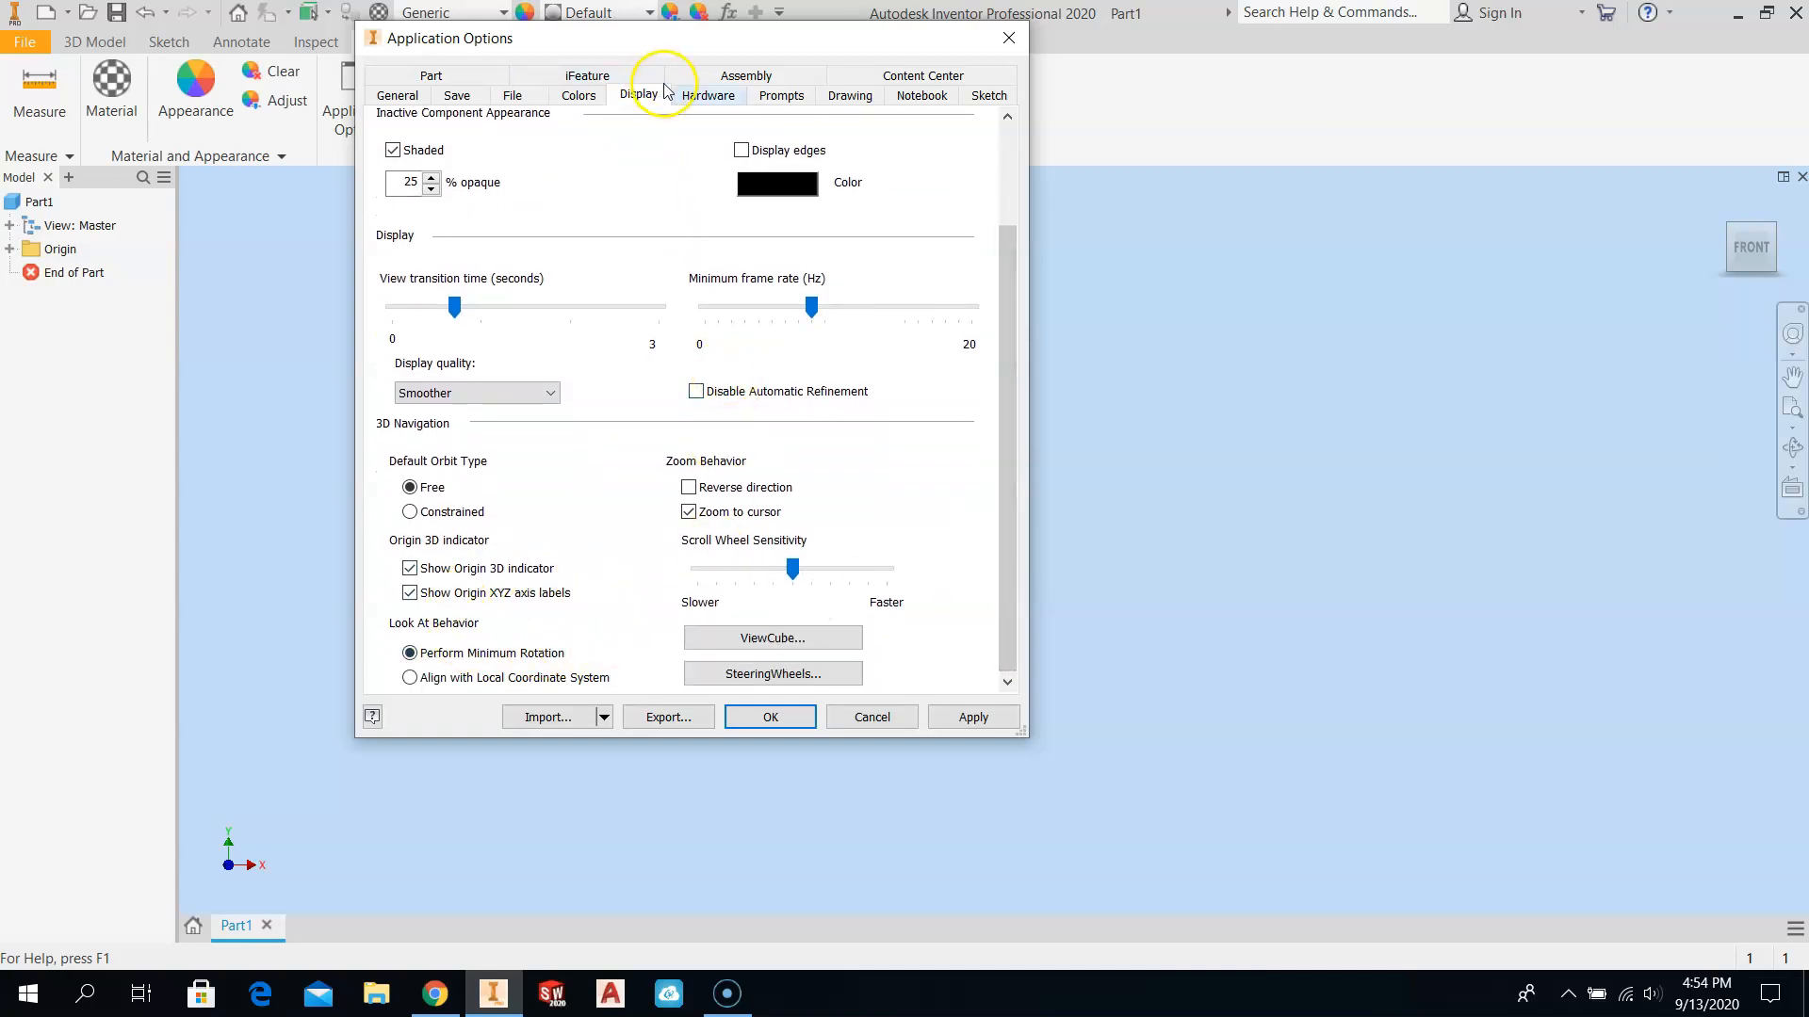
left_click(697, 95)
left_click(407, 333)
left_click(404, 259)
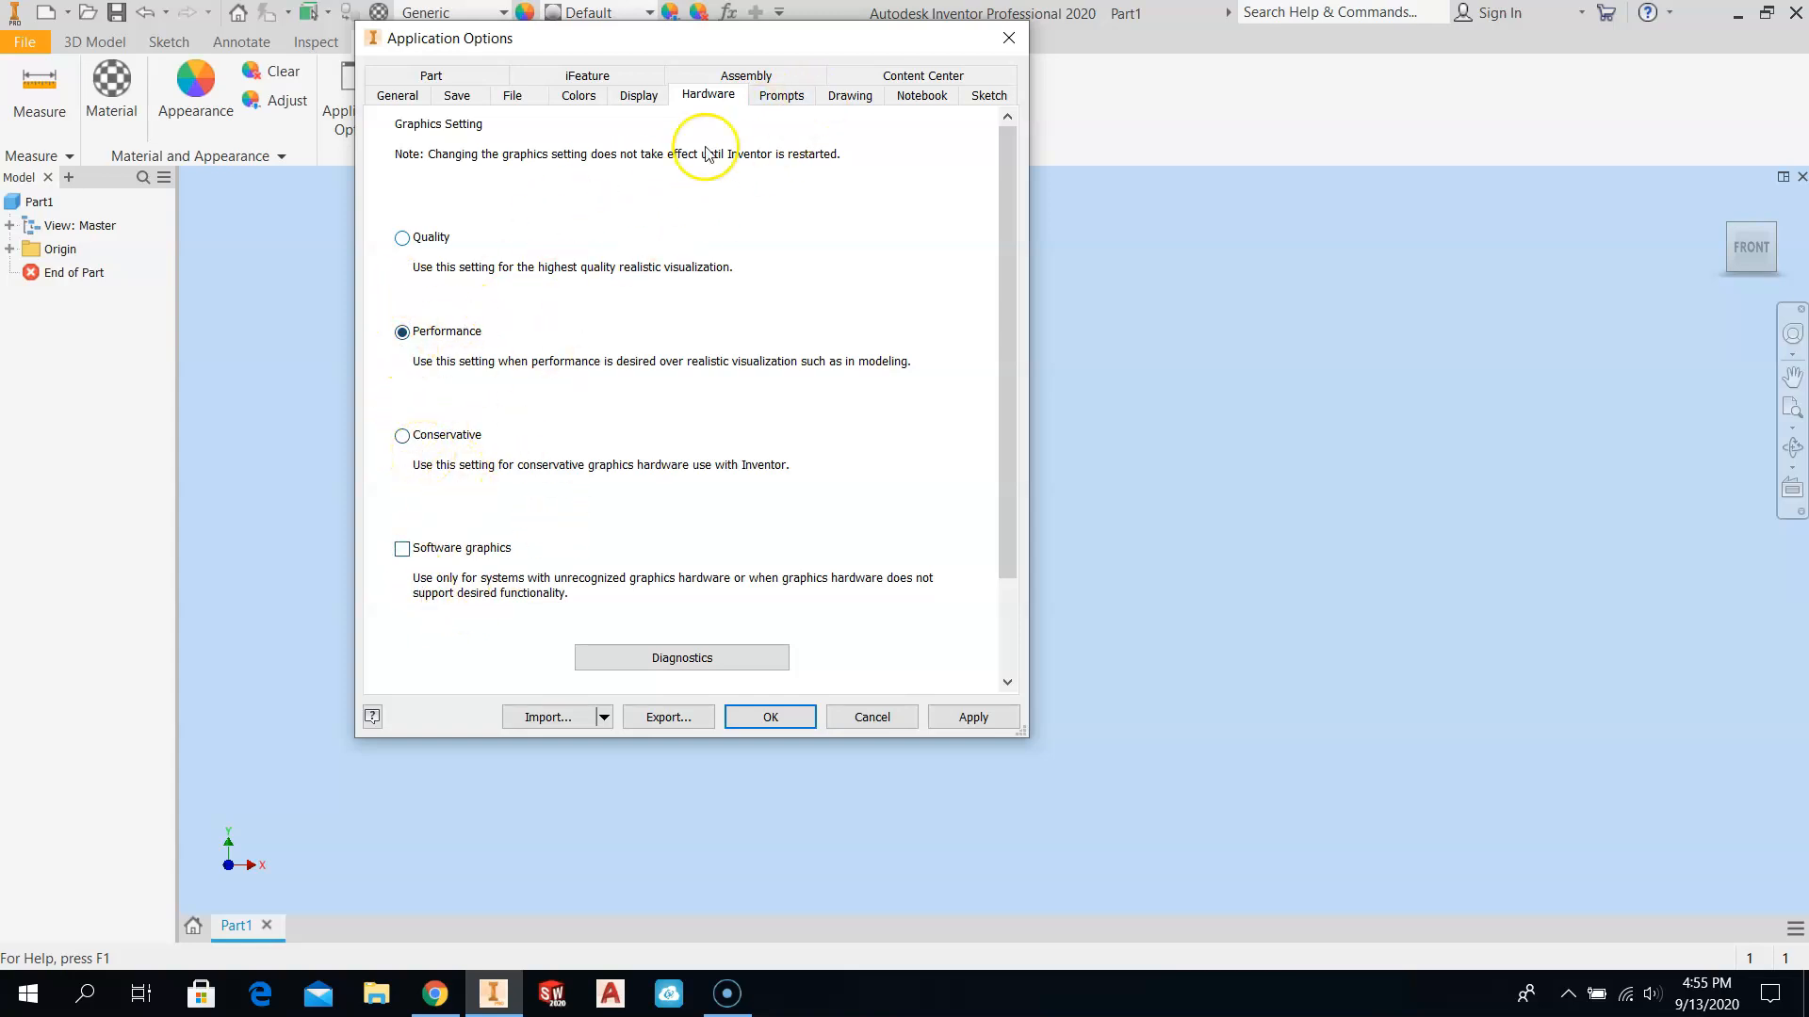
Step: Examine the application's prompts, drawing, notebook and sketch options, including the drawing defaults and the snap to grid option
left_click(775, 98)
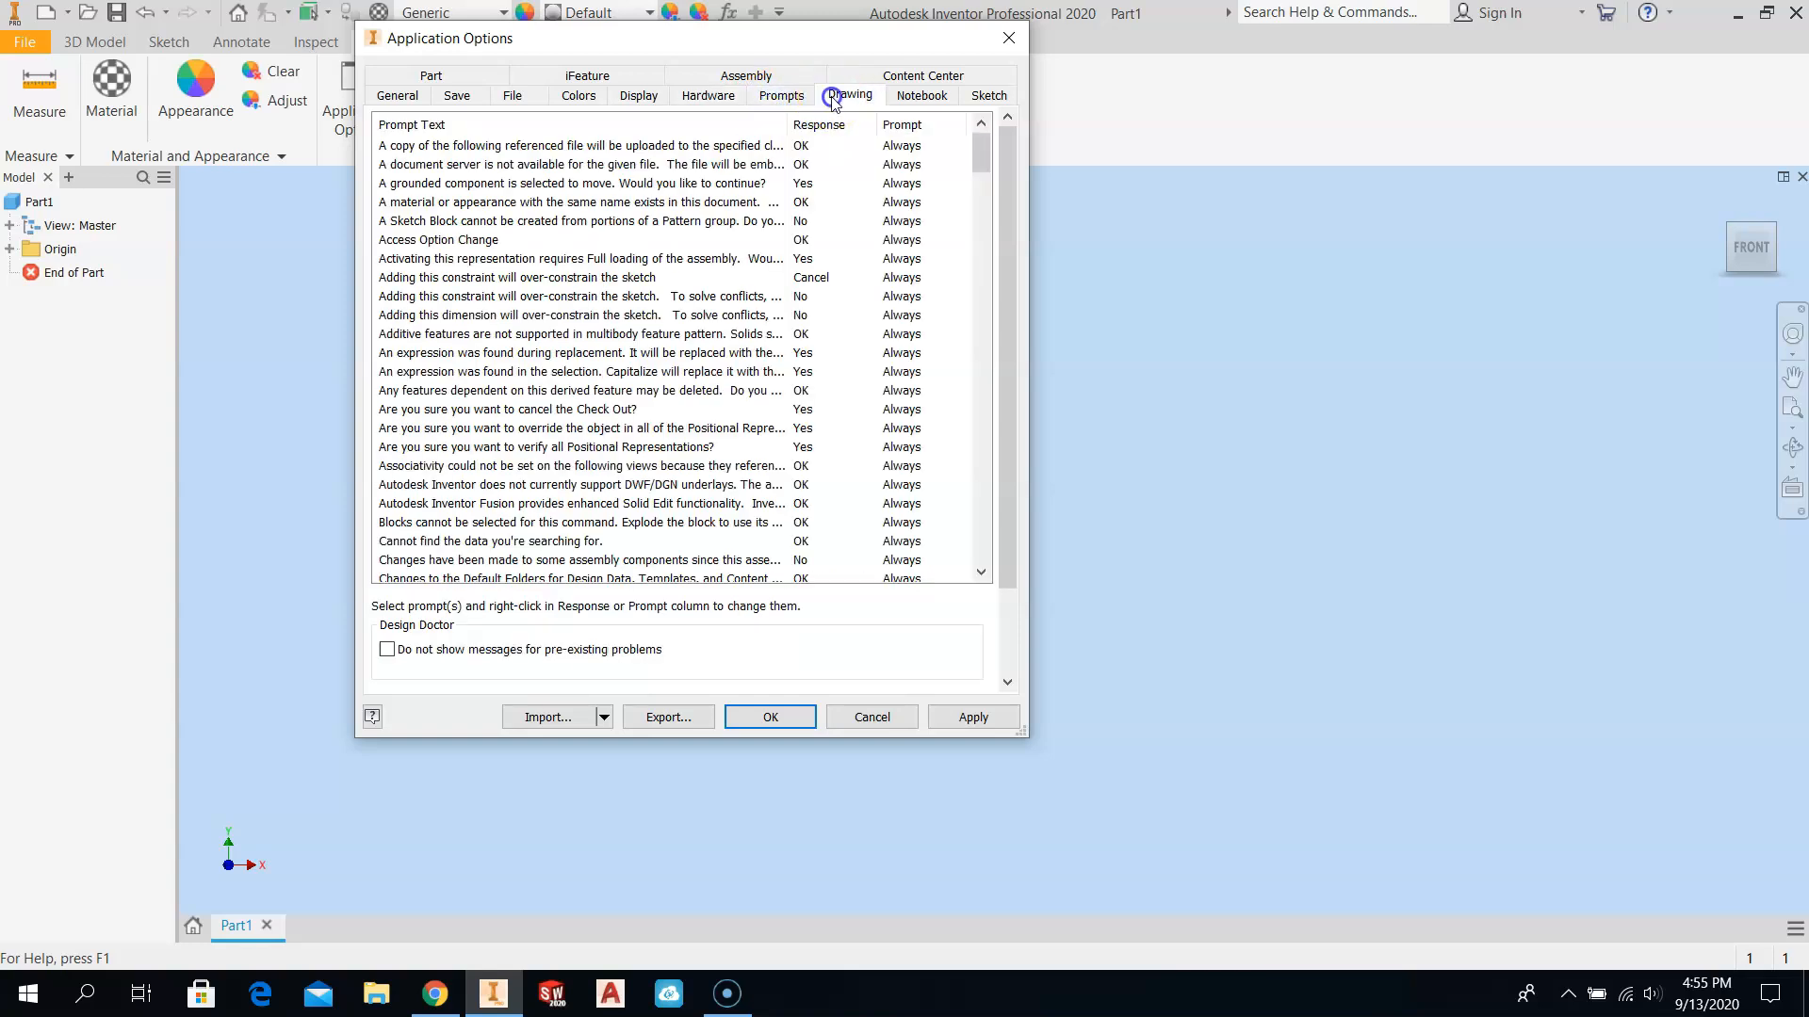
left_click(831, 98)
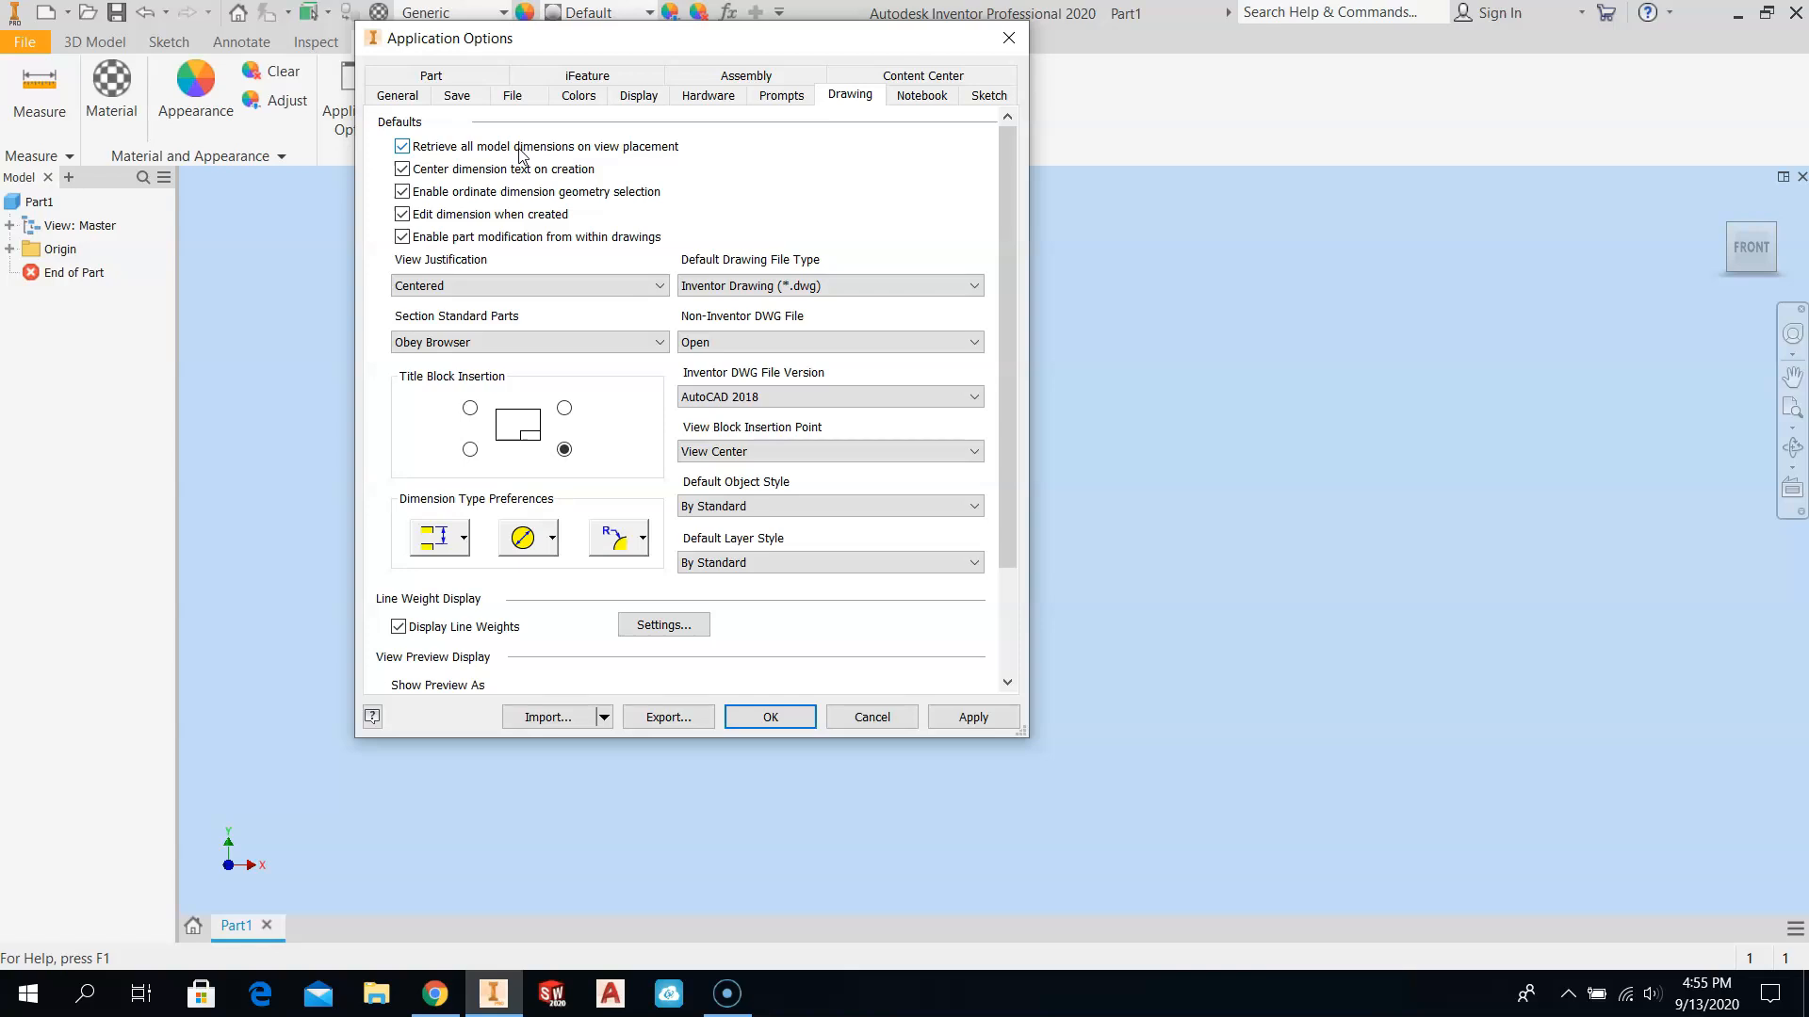
left_click_drag(1009, 229, 1015, 364)
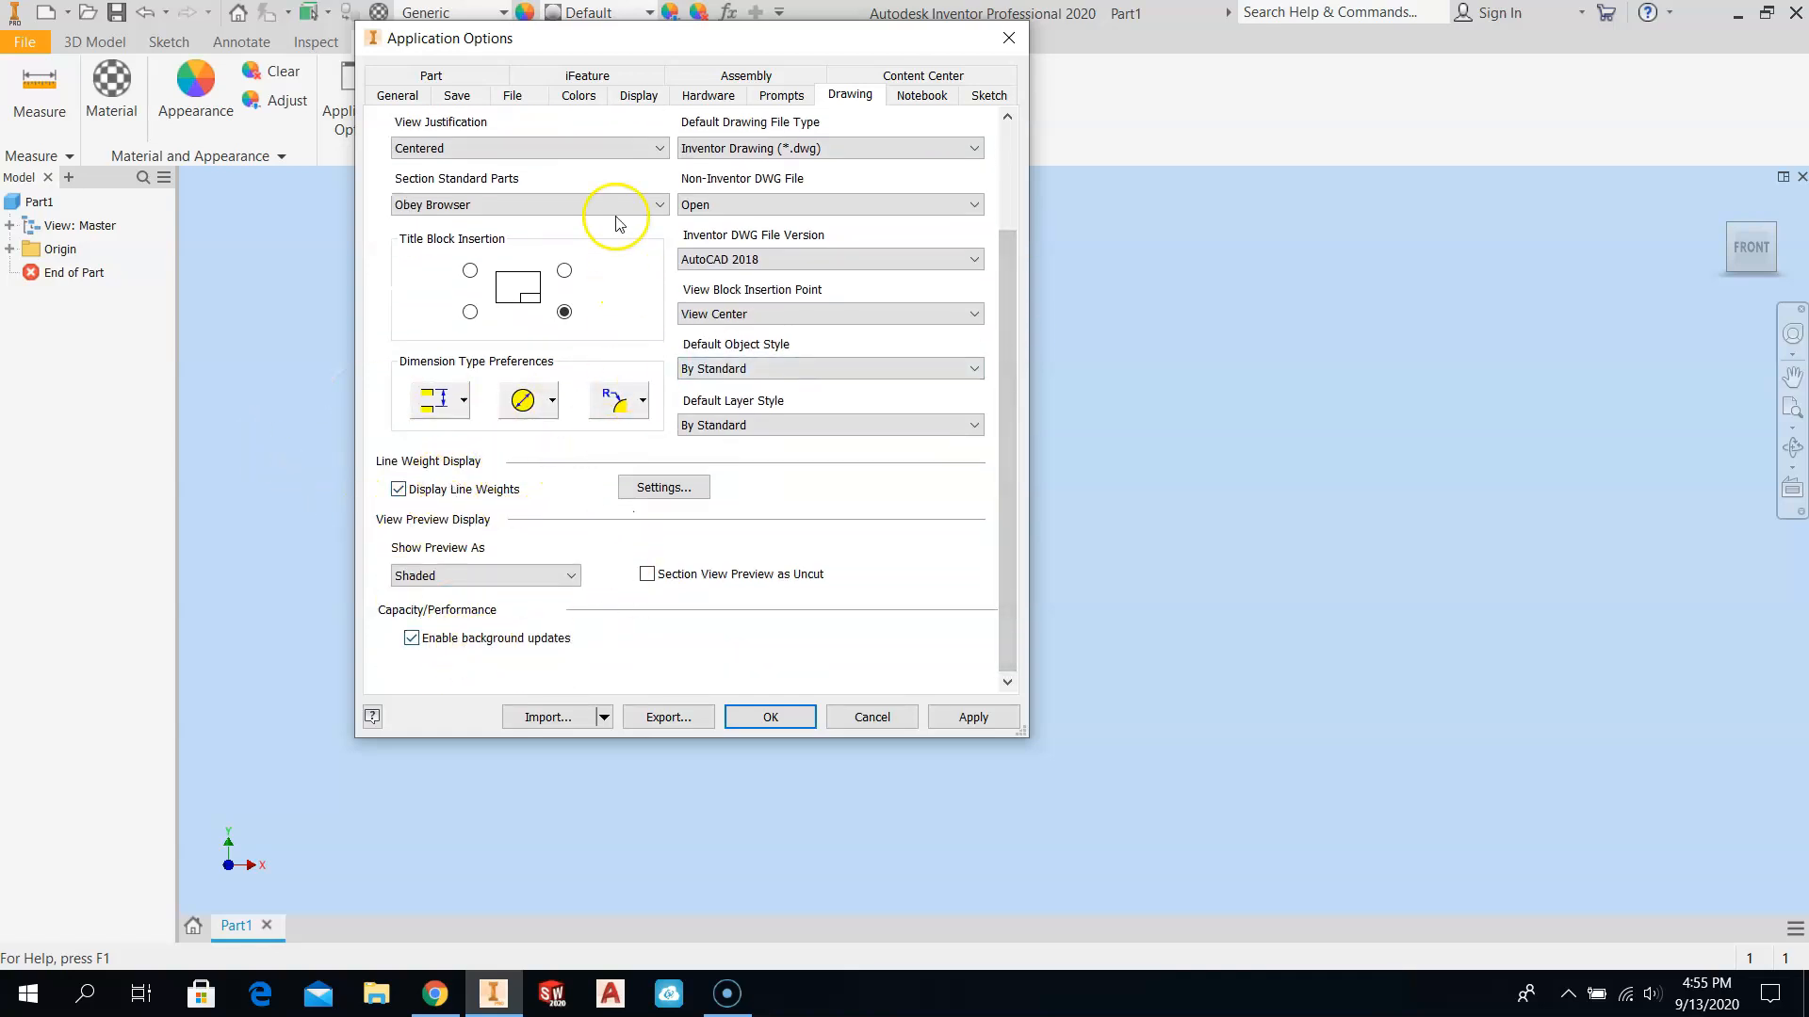
left_click(897, 100)
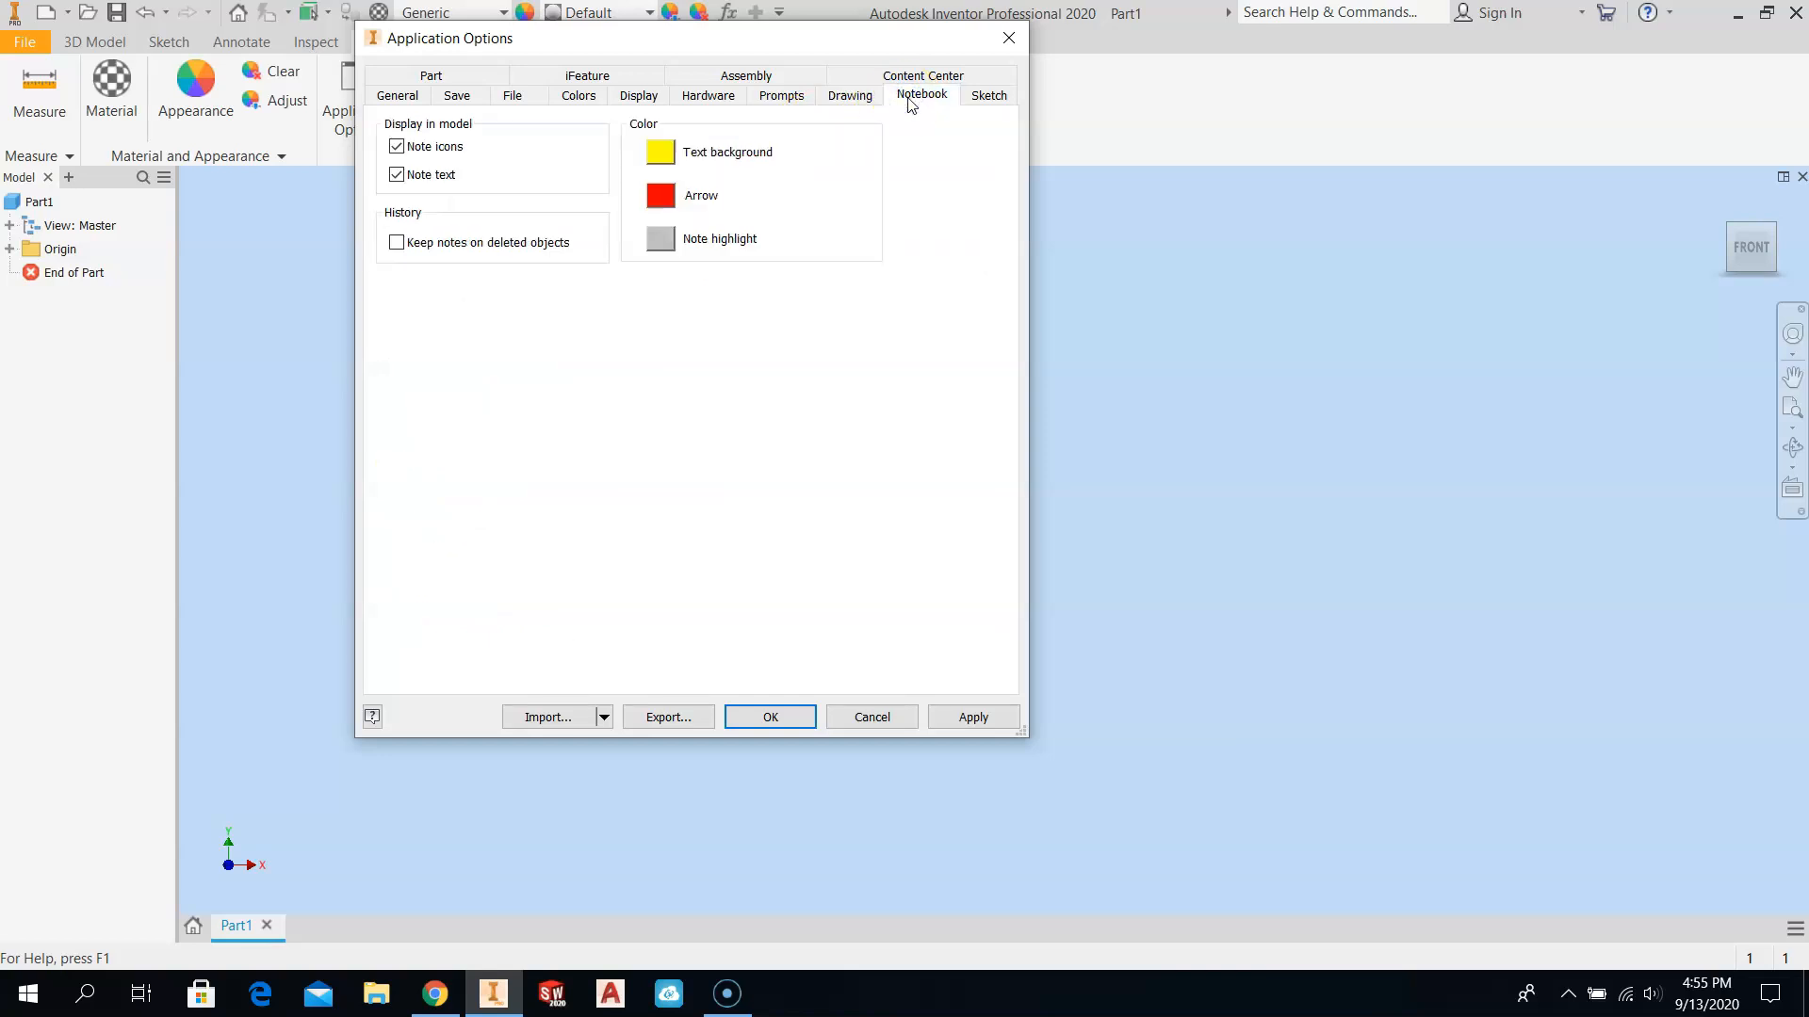
left_click(972, 100)
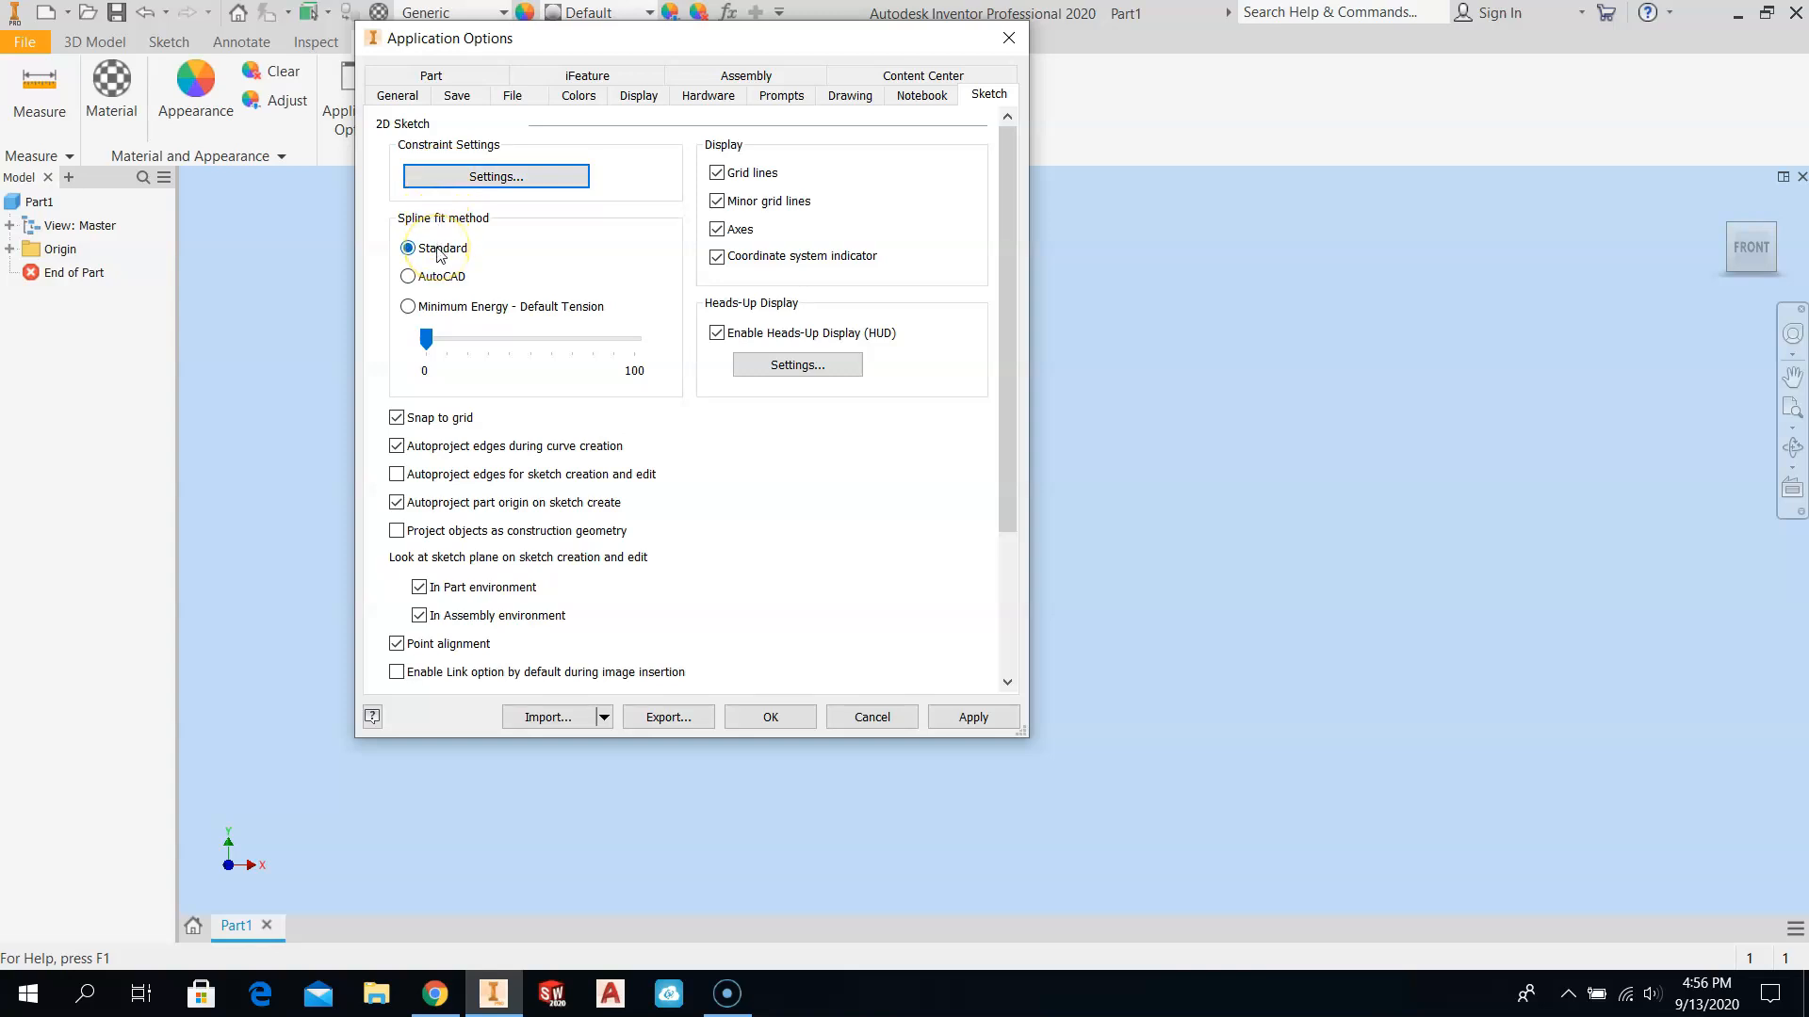
left_click(393, 421)
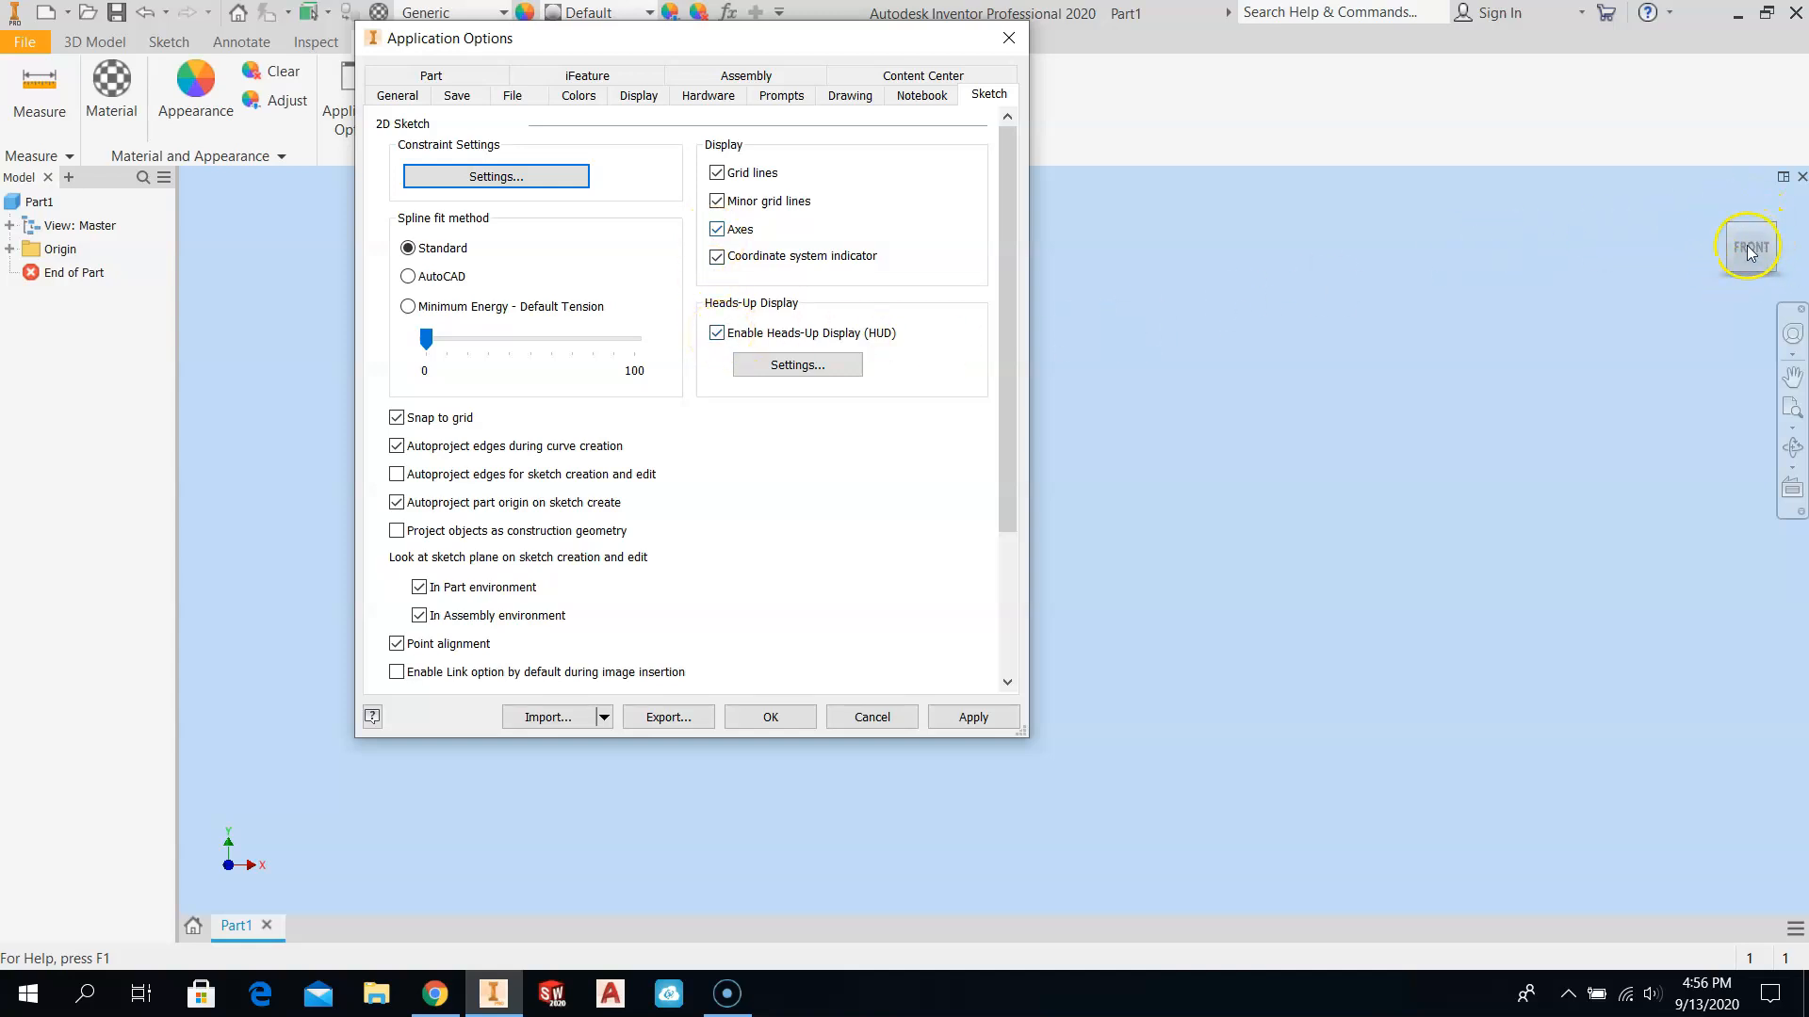
Step: Examine the application options for part creation, iFeatures and assemblies
left_click(436, 75)
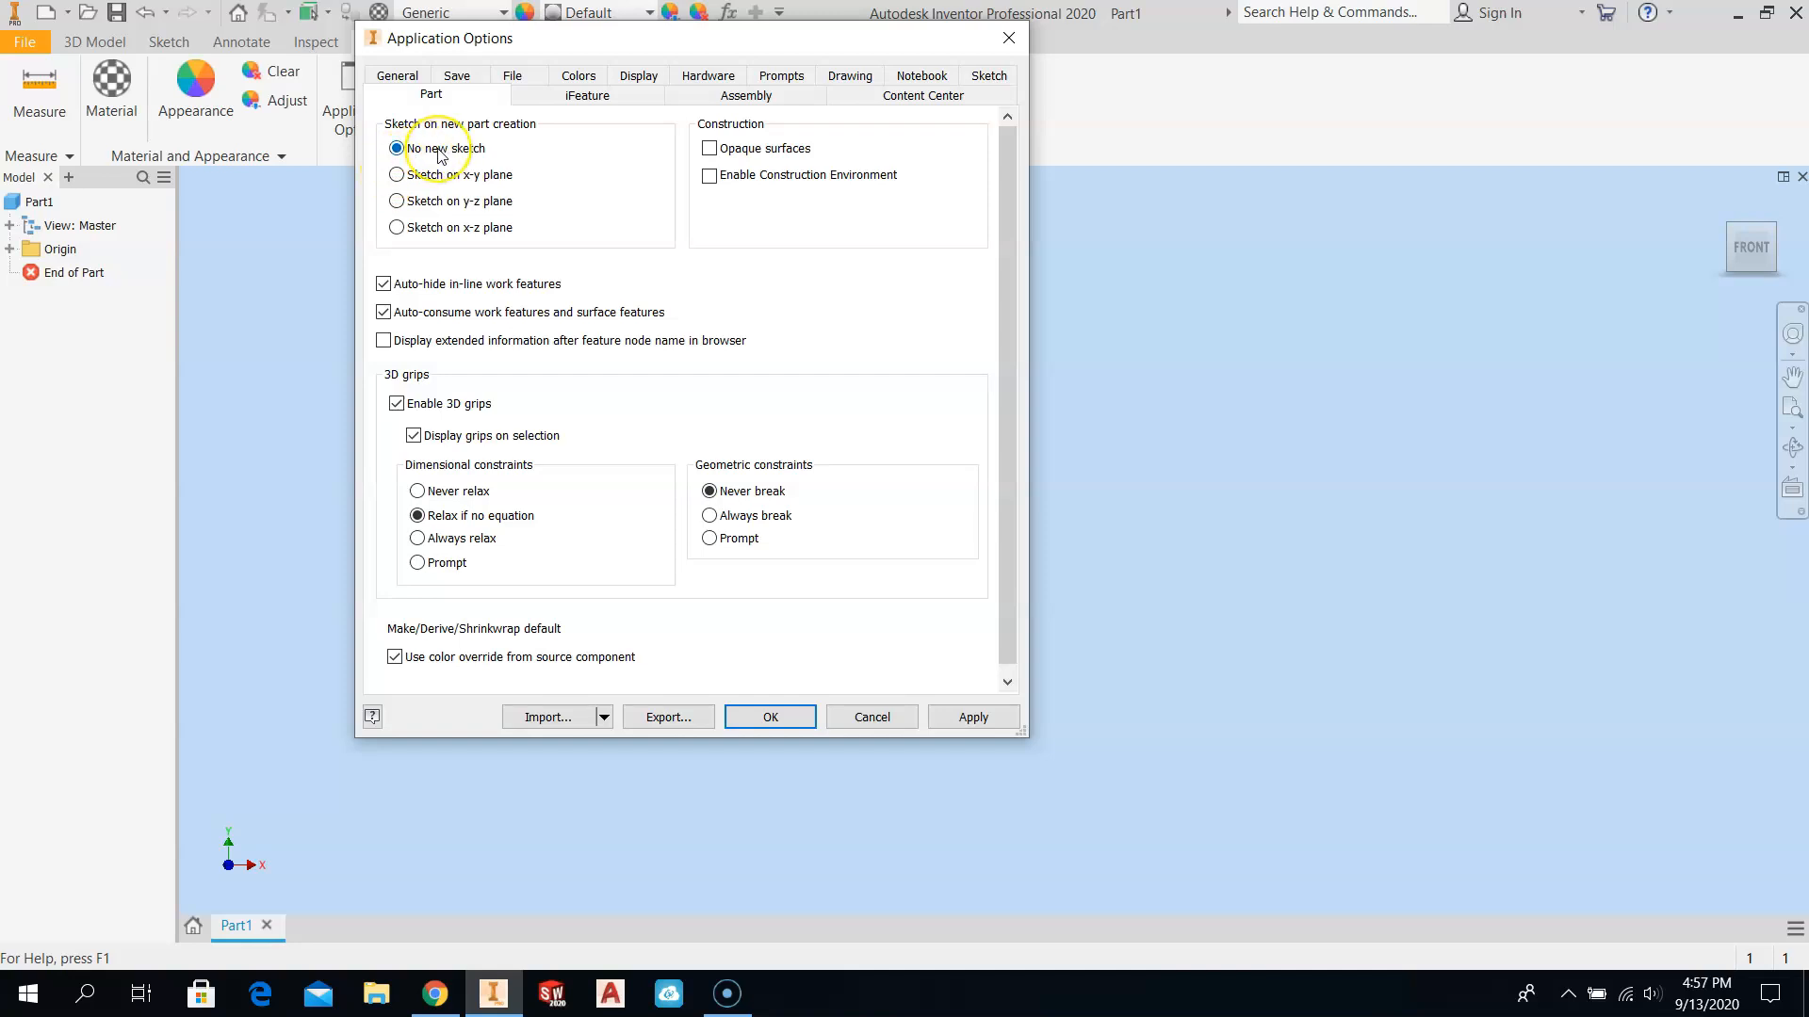
left_click(567, 95)
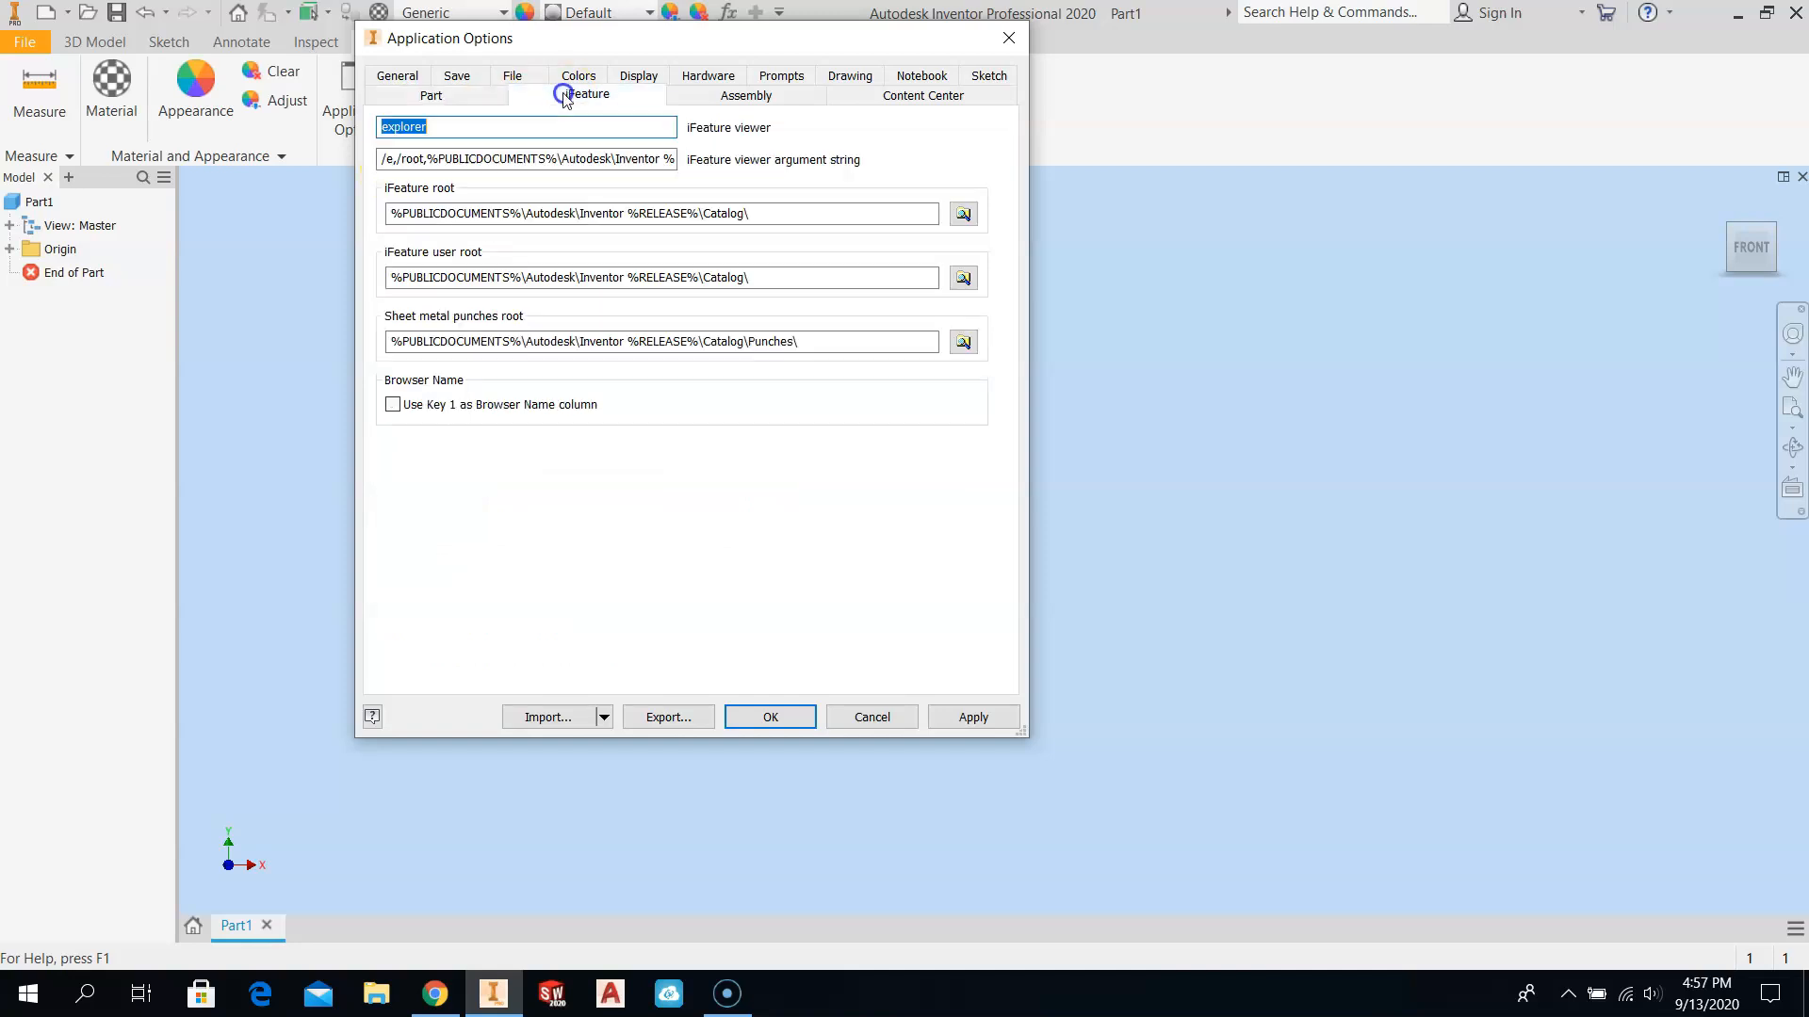
left_click(745, 97)
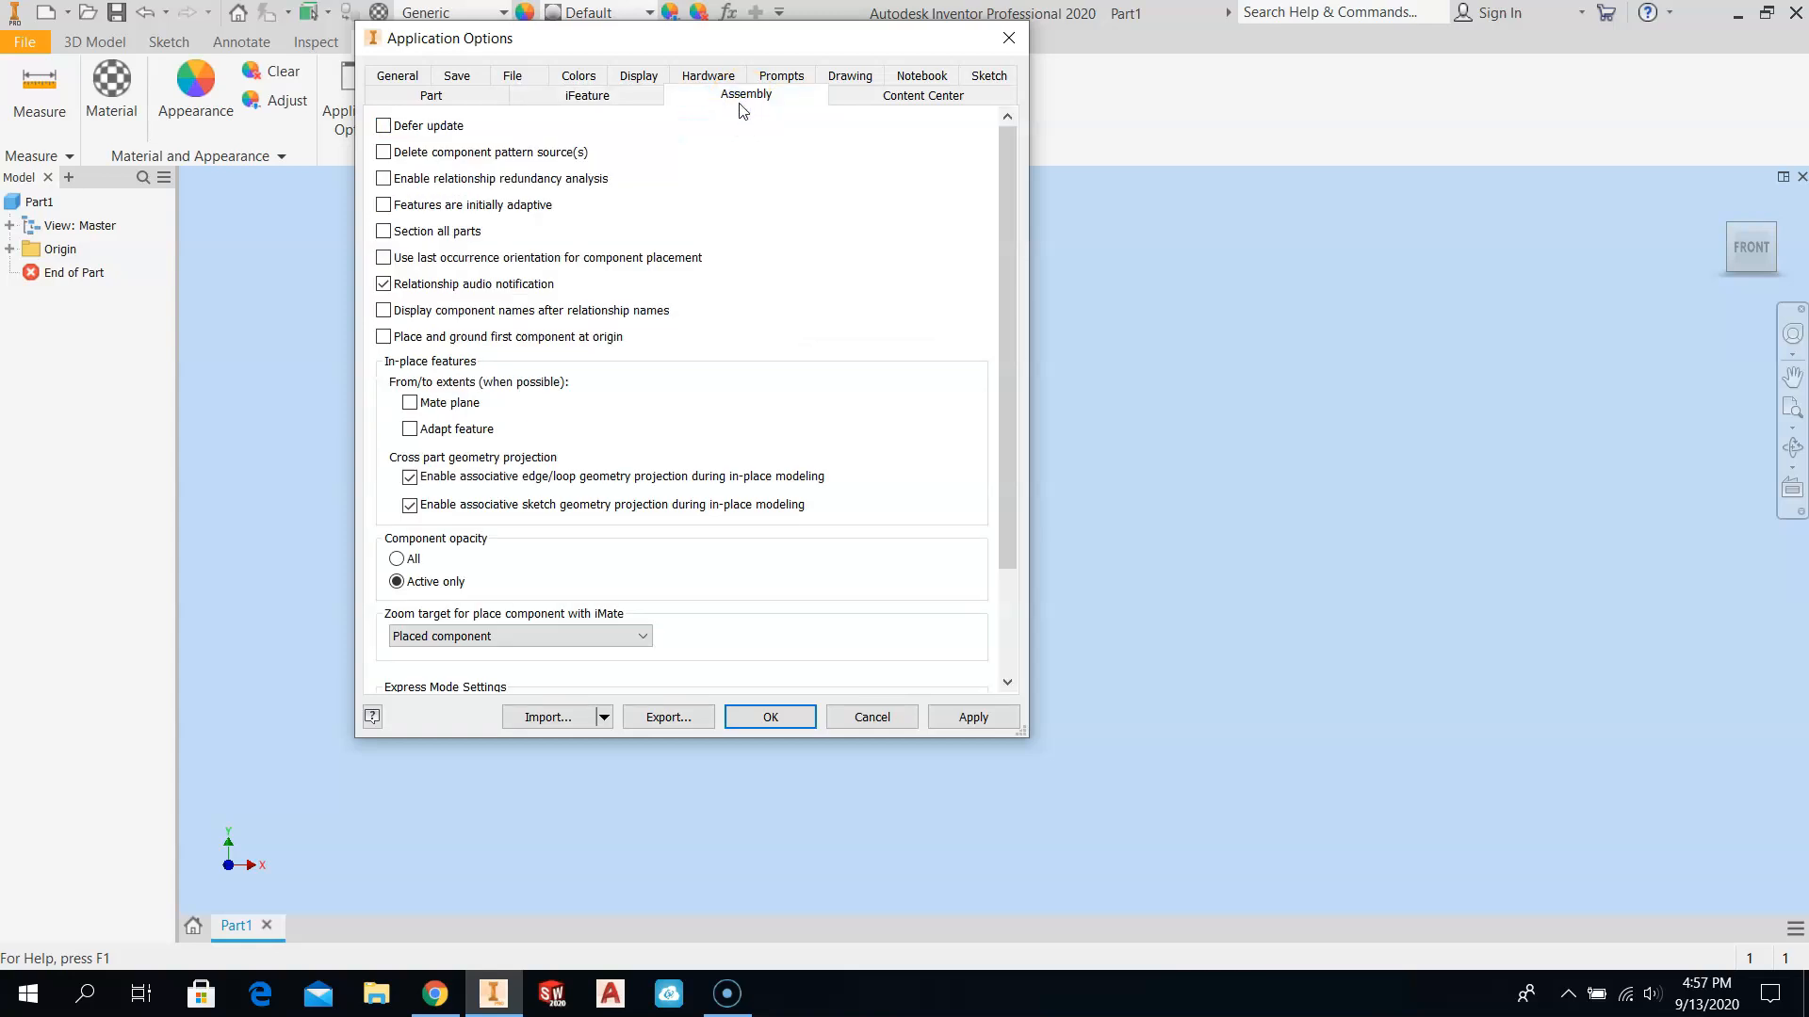
Step: Examine the Content Center options, apply the application options and close them
left_click(899, 98)
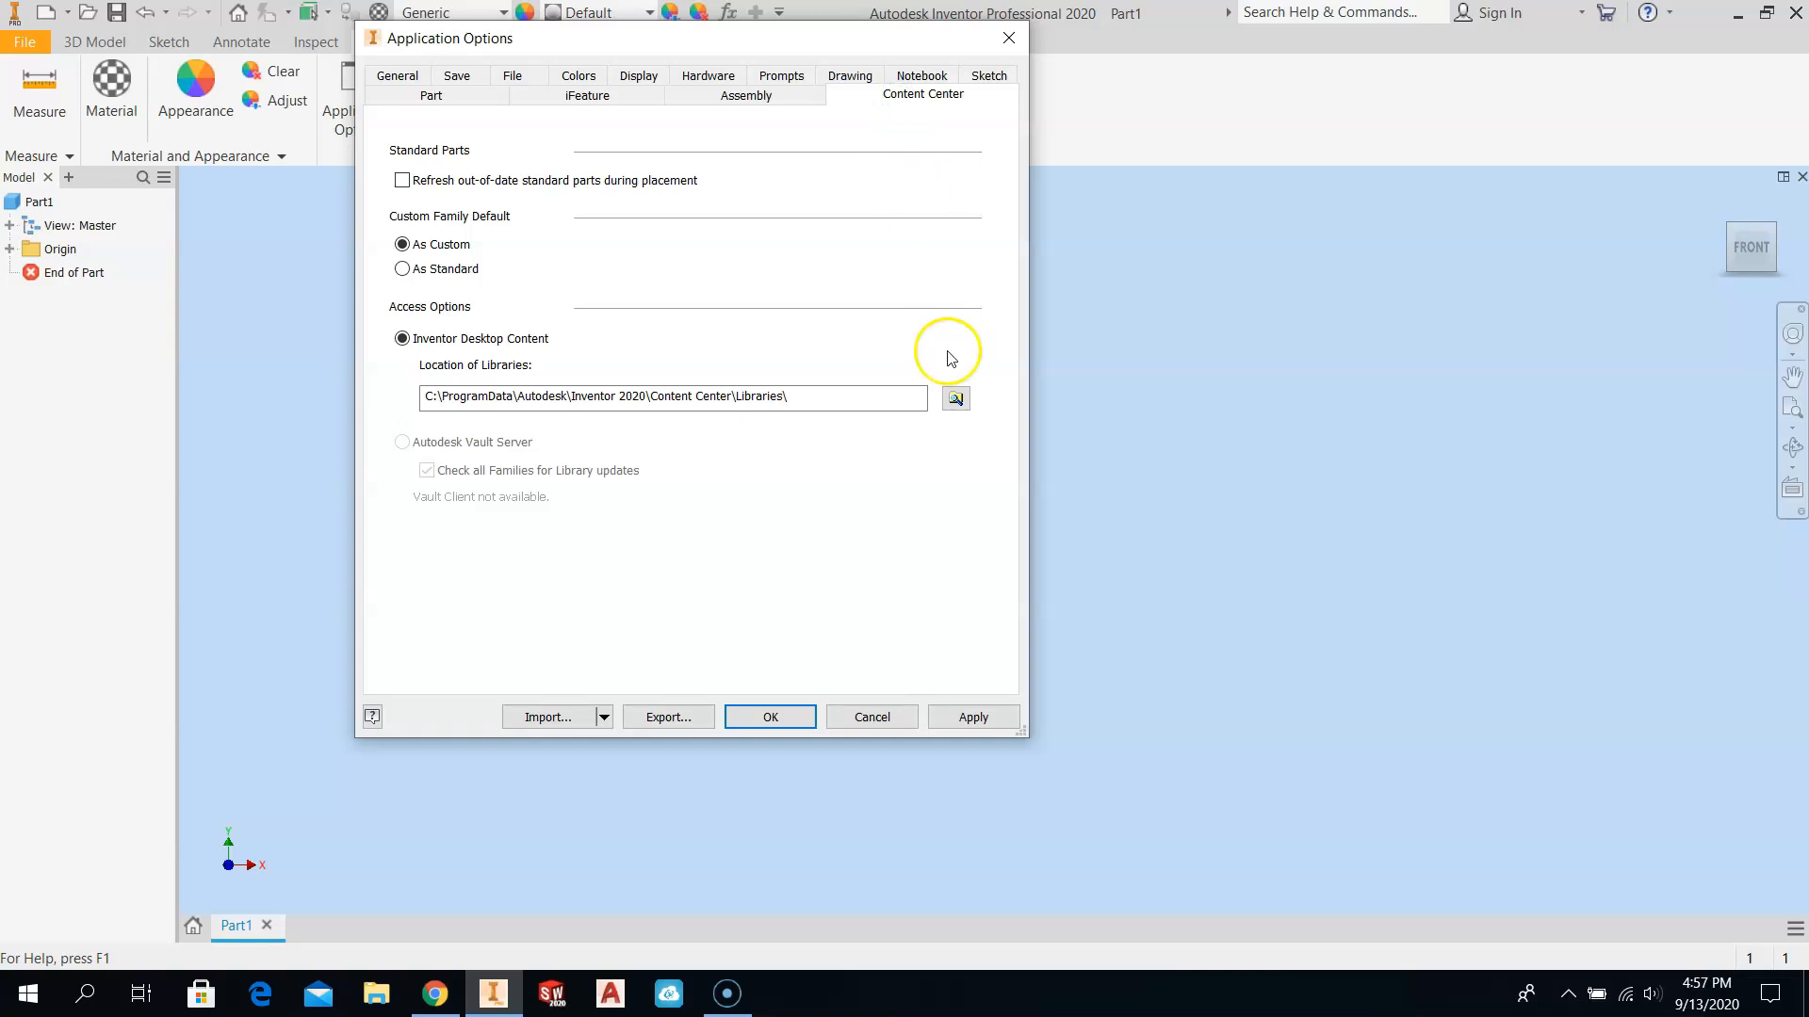
left_click(981, 720)
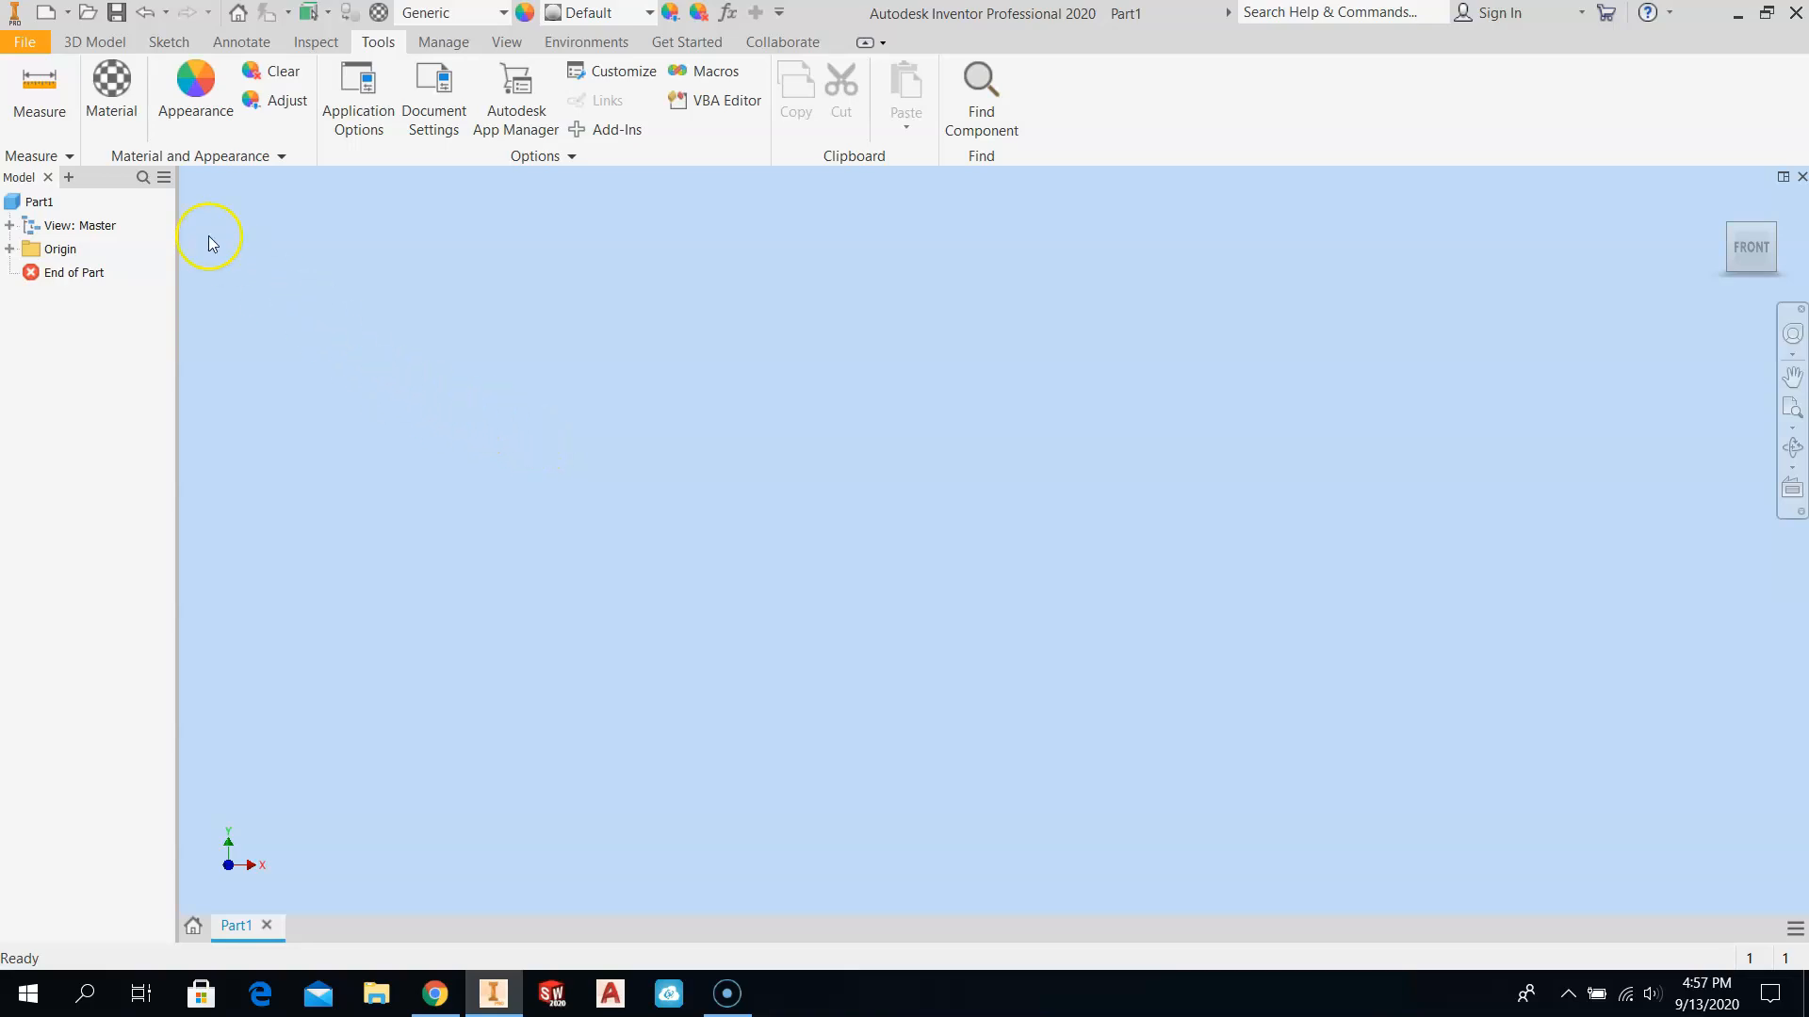
Step: Save a copy of the part as a template in the en-US folder, named with the author's name and 0.25, replacing the existing file
left_click(26, 44)
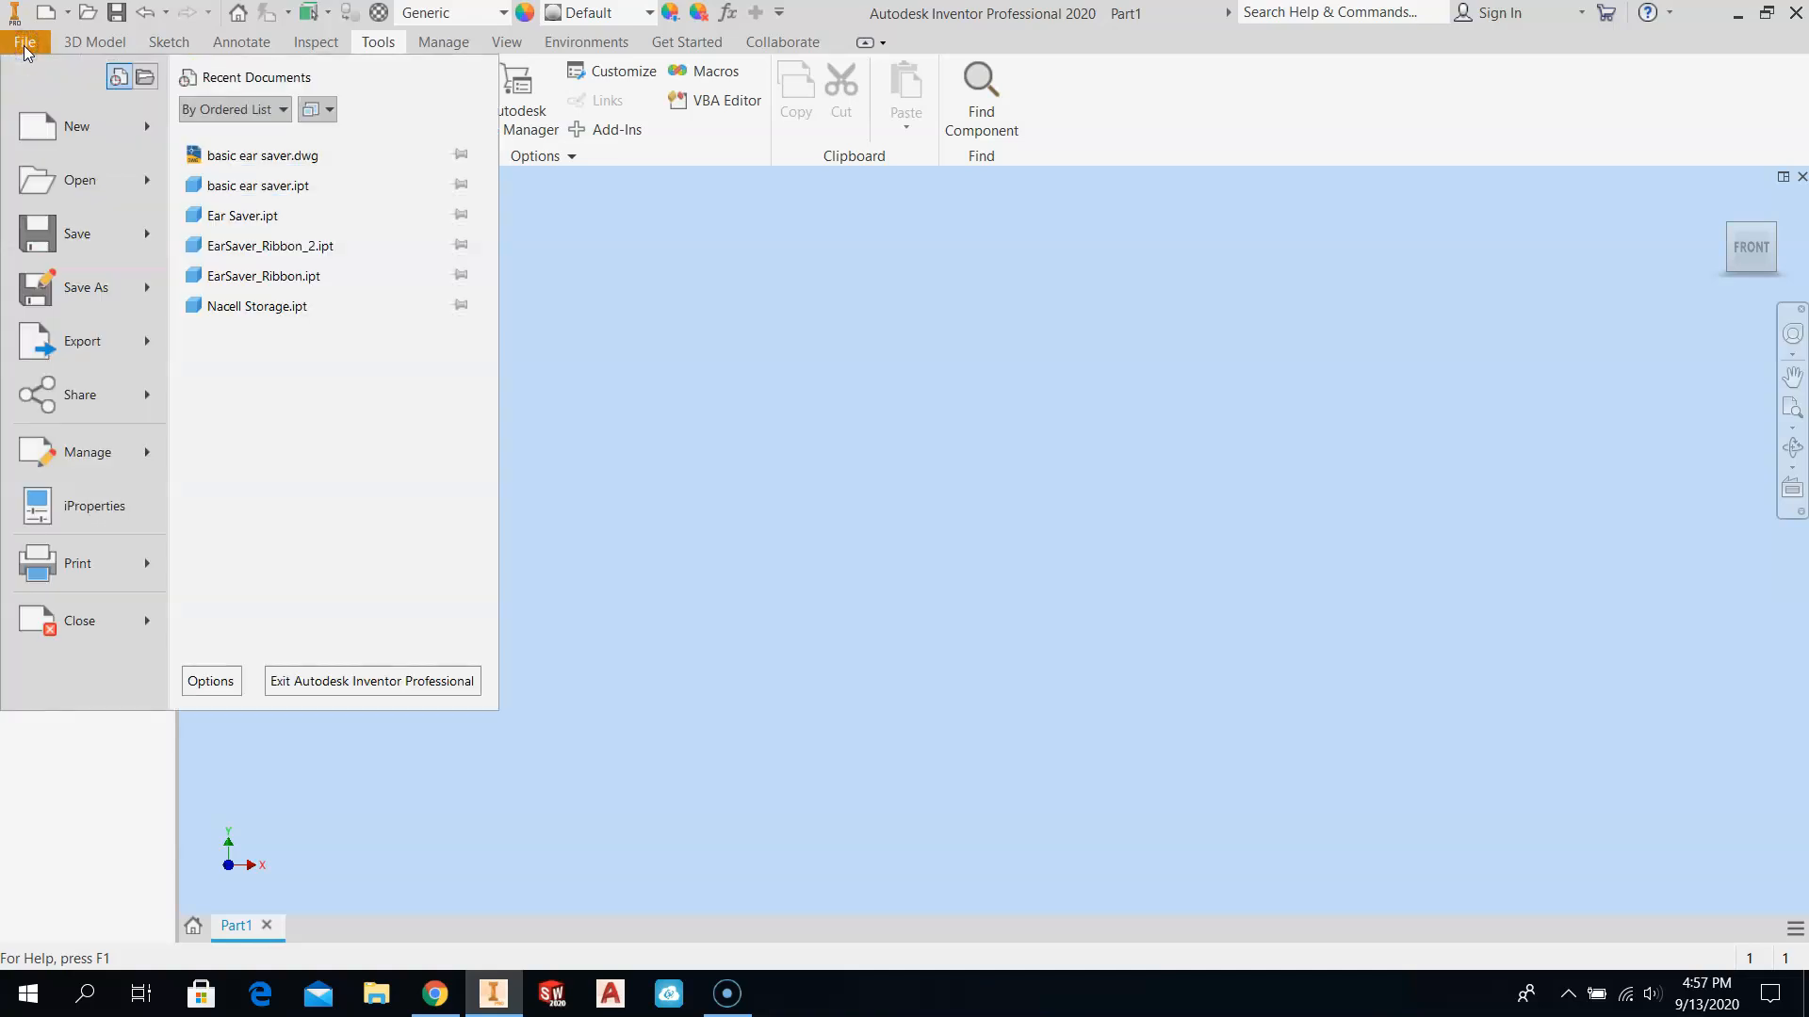
mouse_move(83, 287)
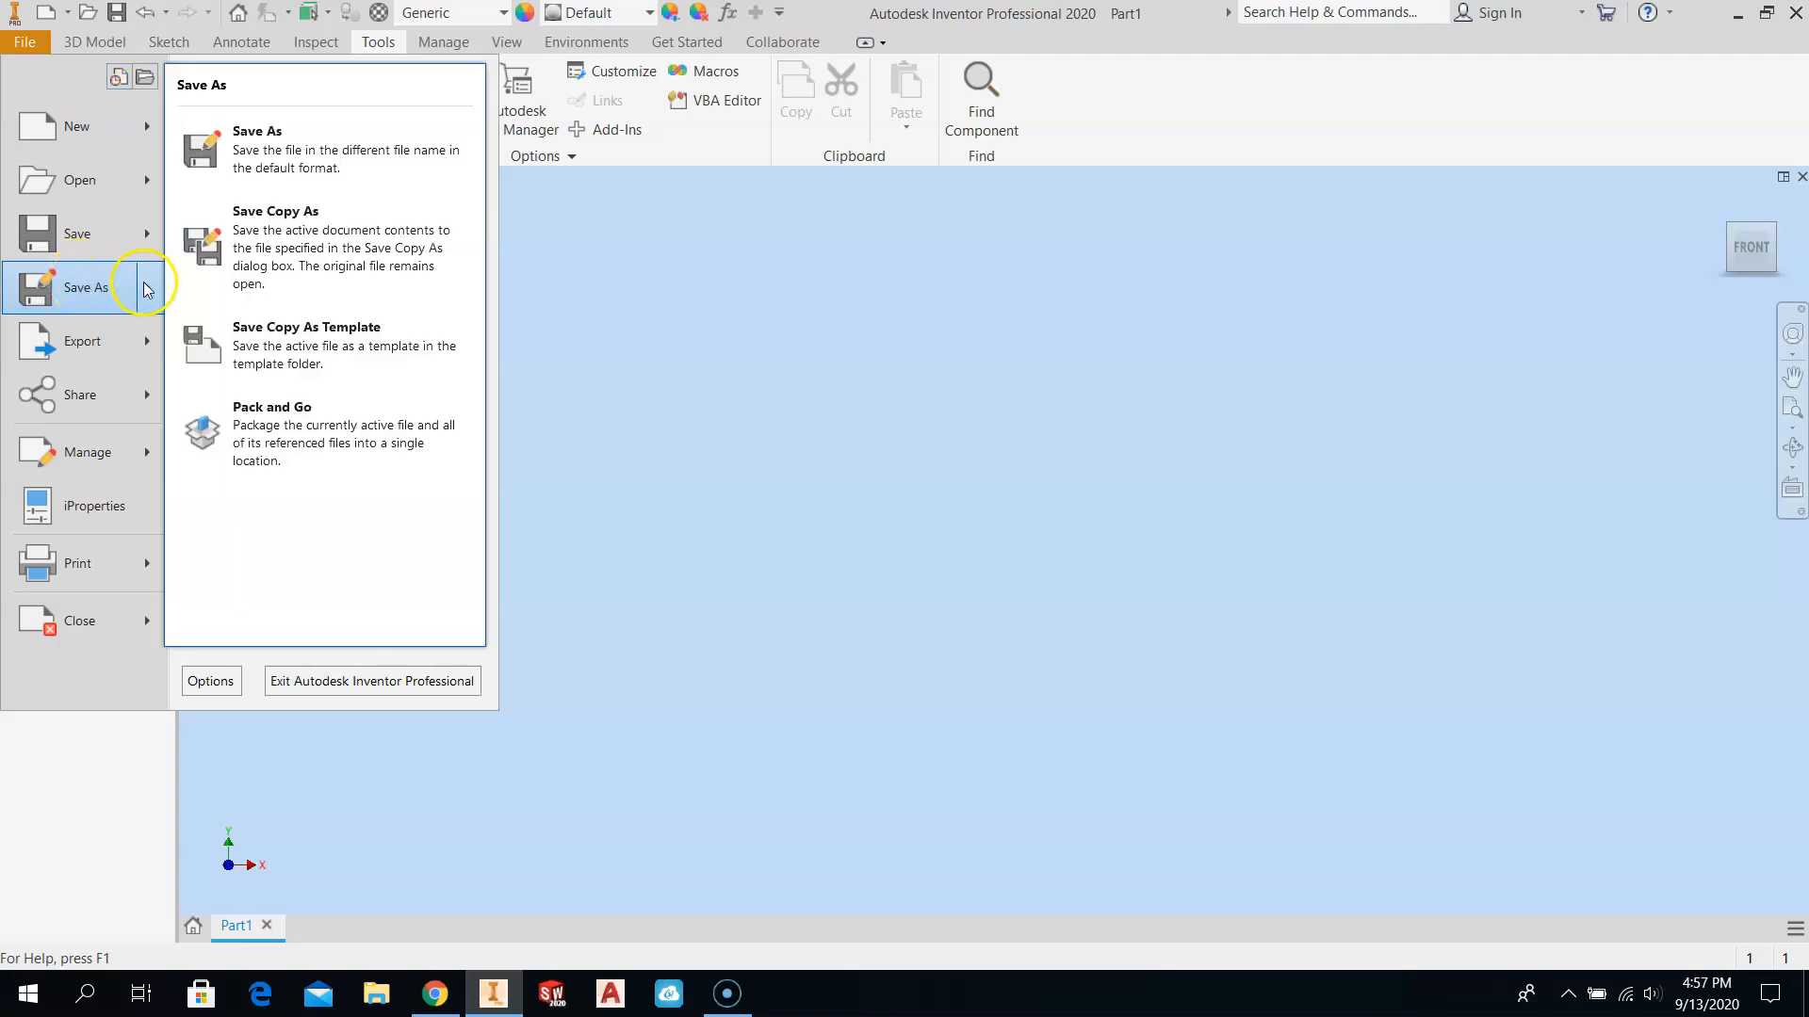
left_click(264, 360)
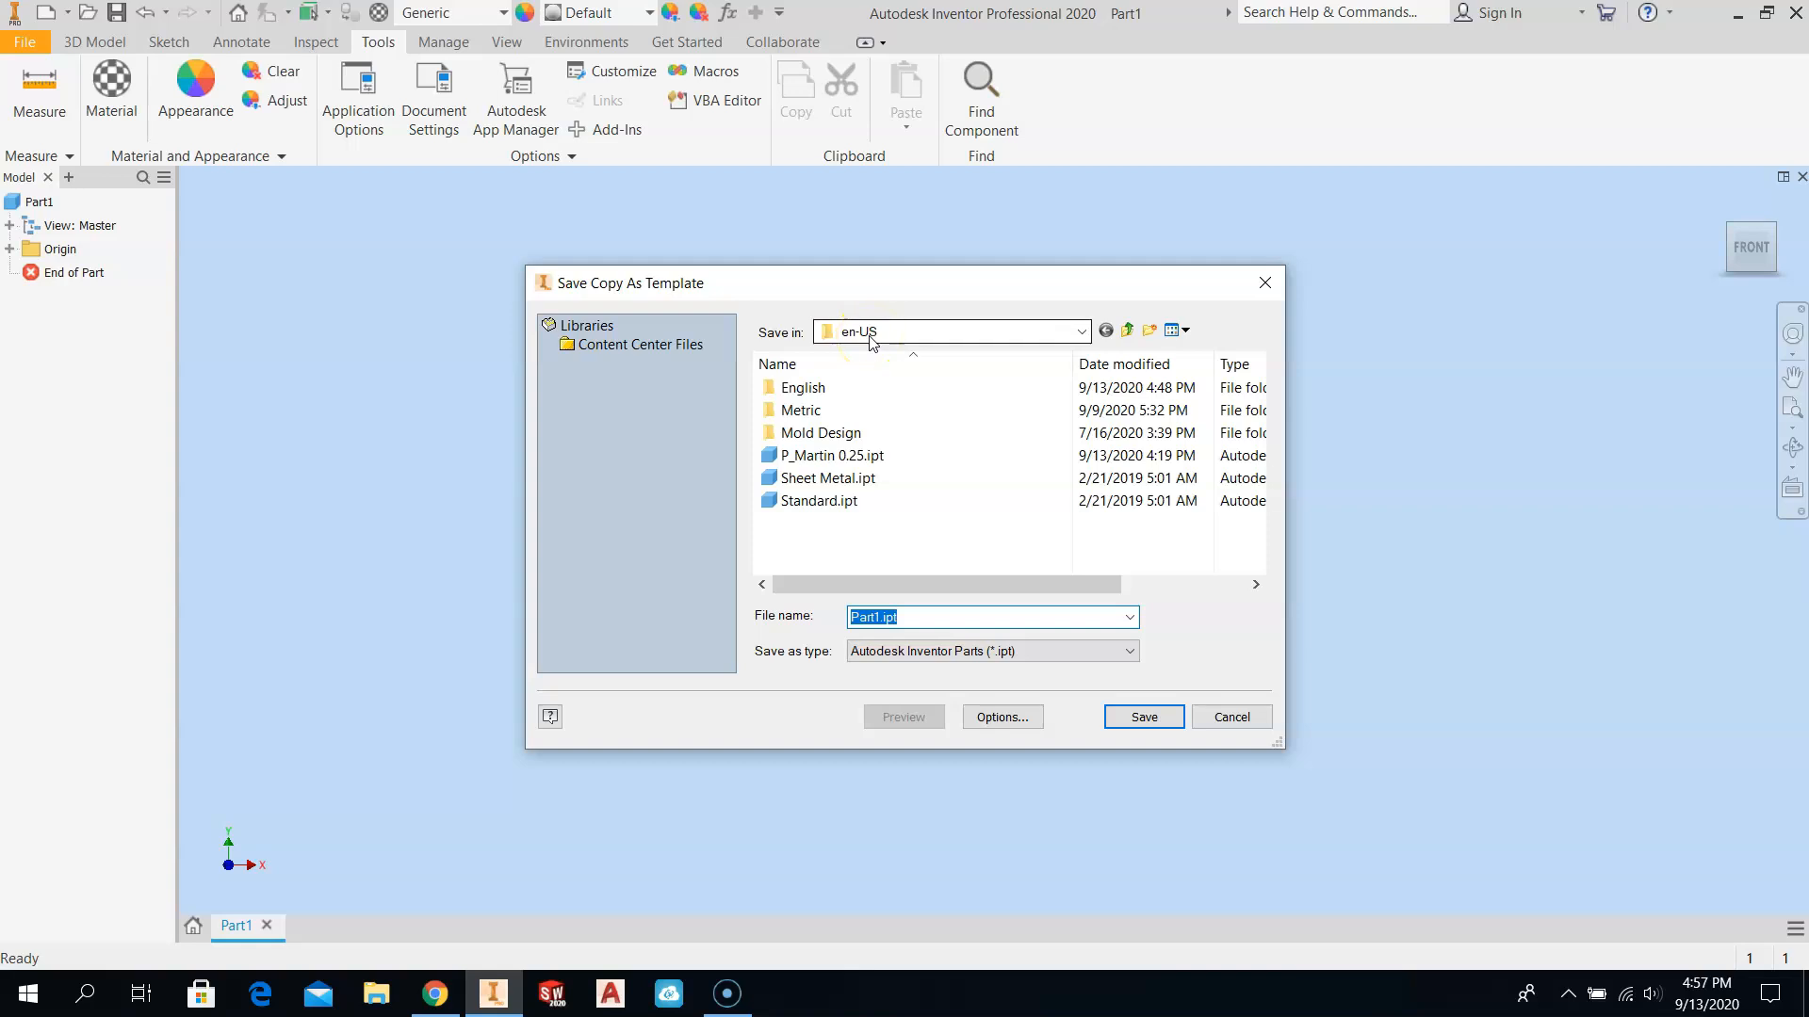
left_click(796, 388)
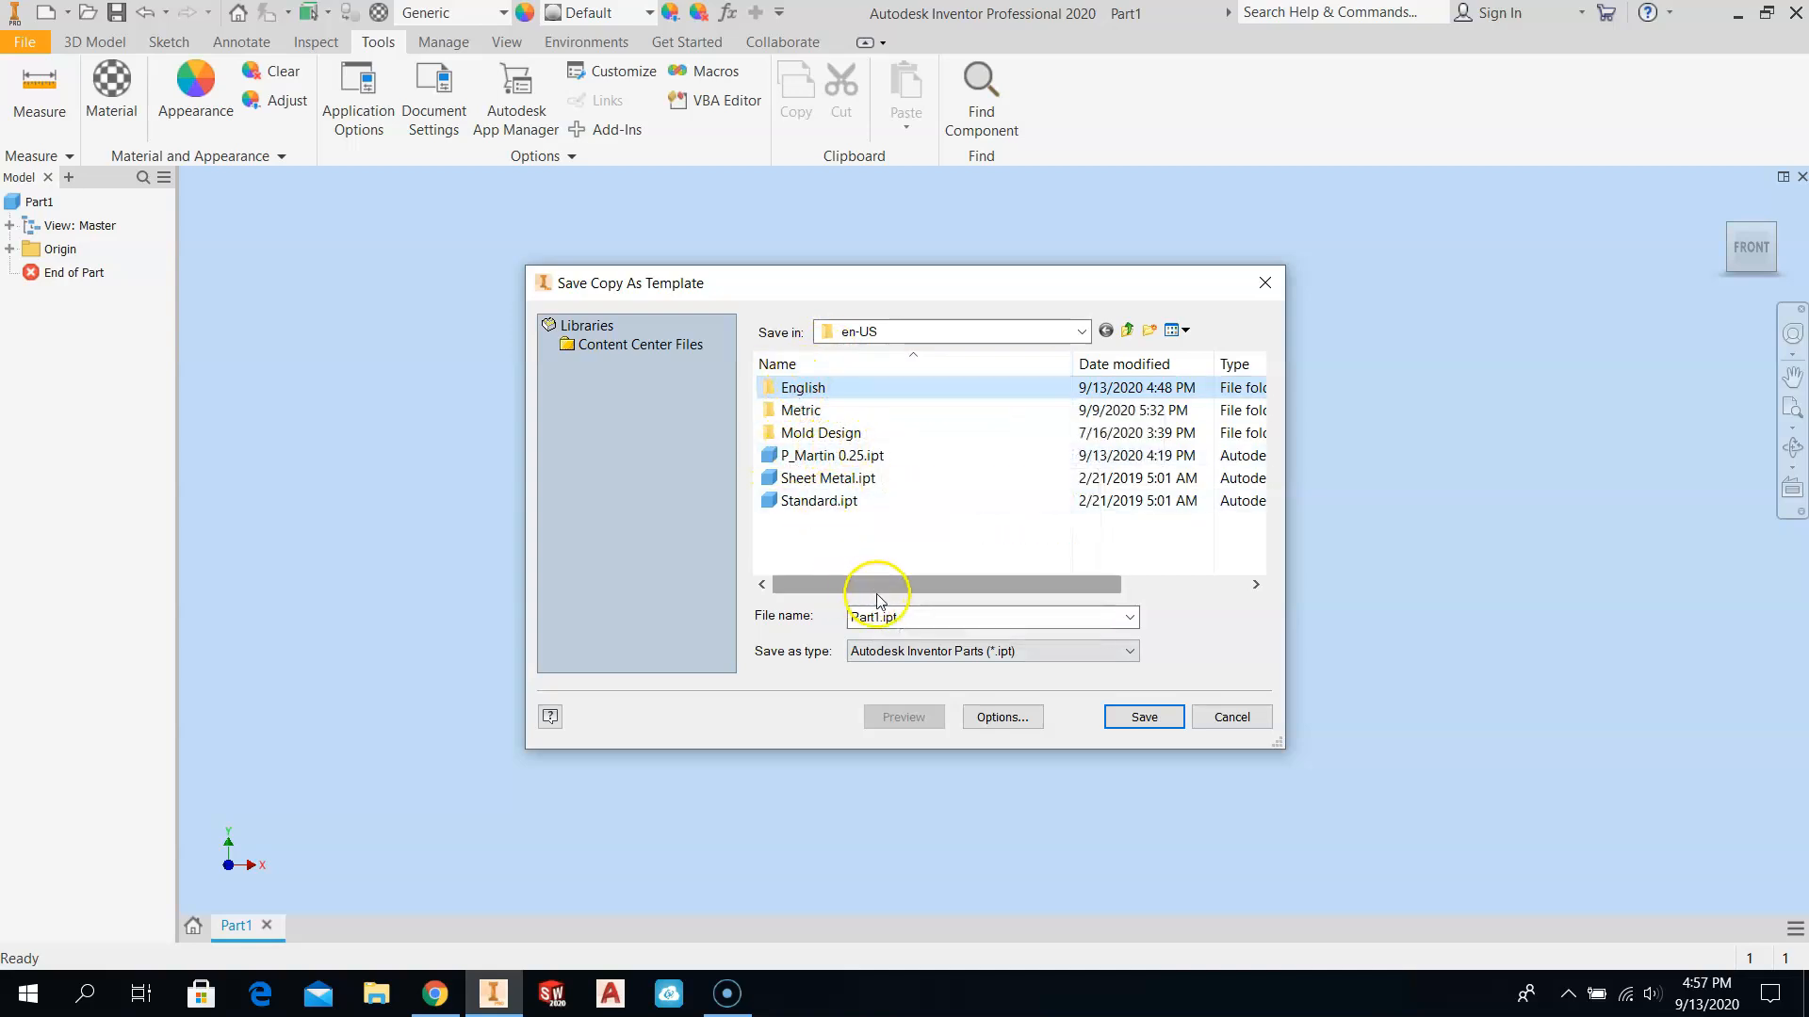
left_click(912, 618)
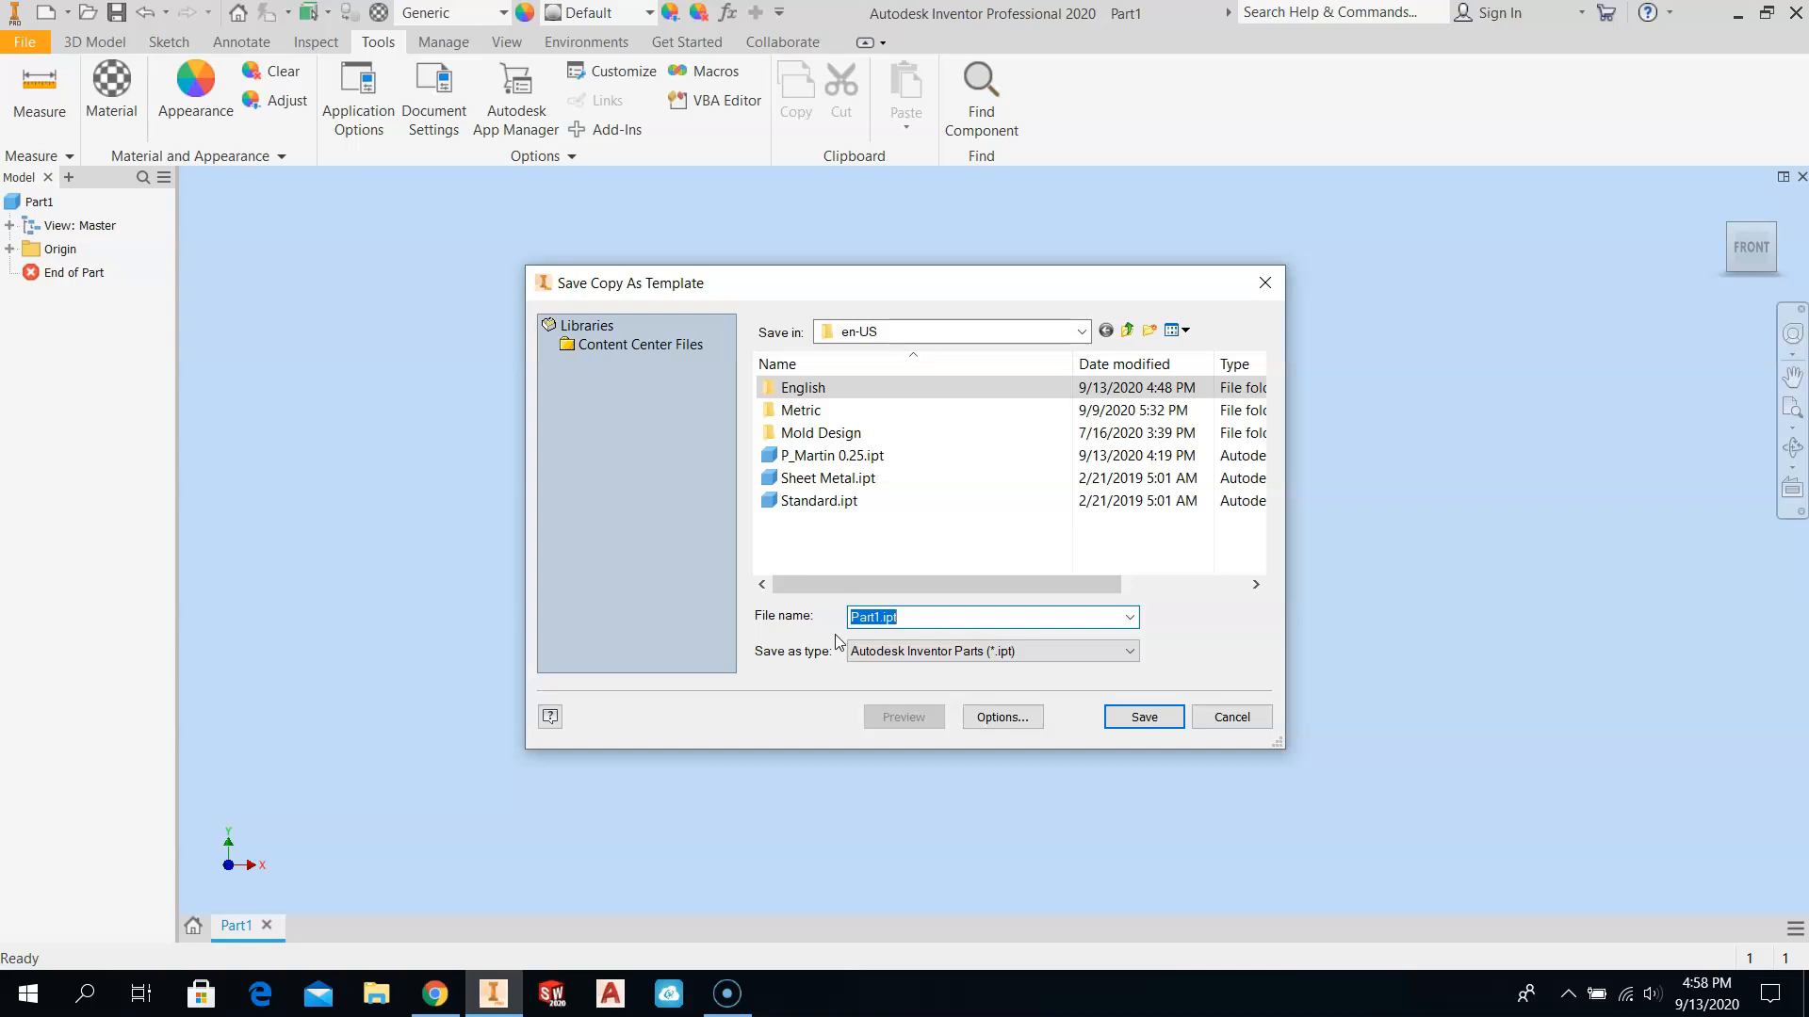
type("P_MARTIN 0.25")
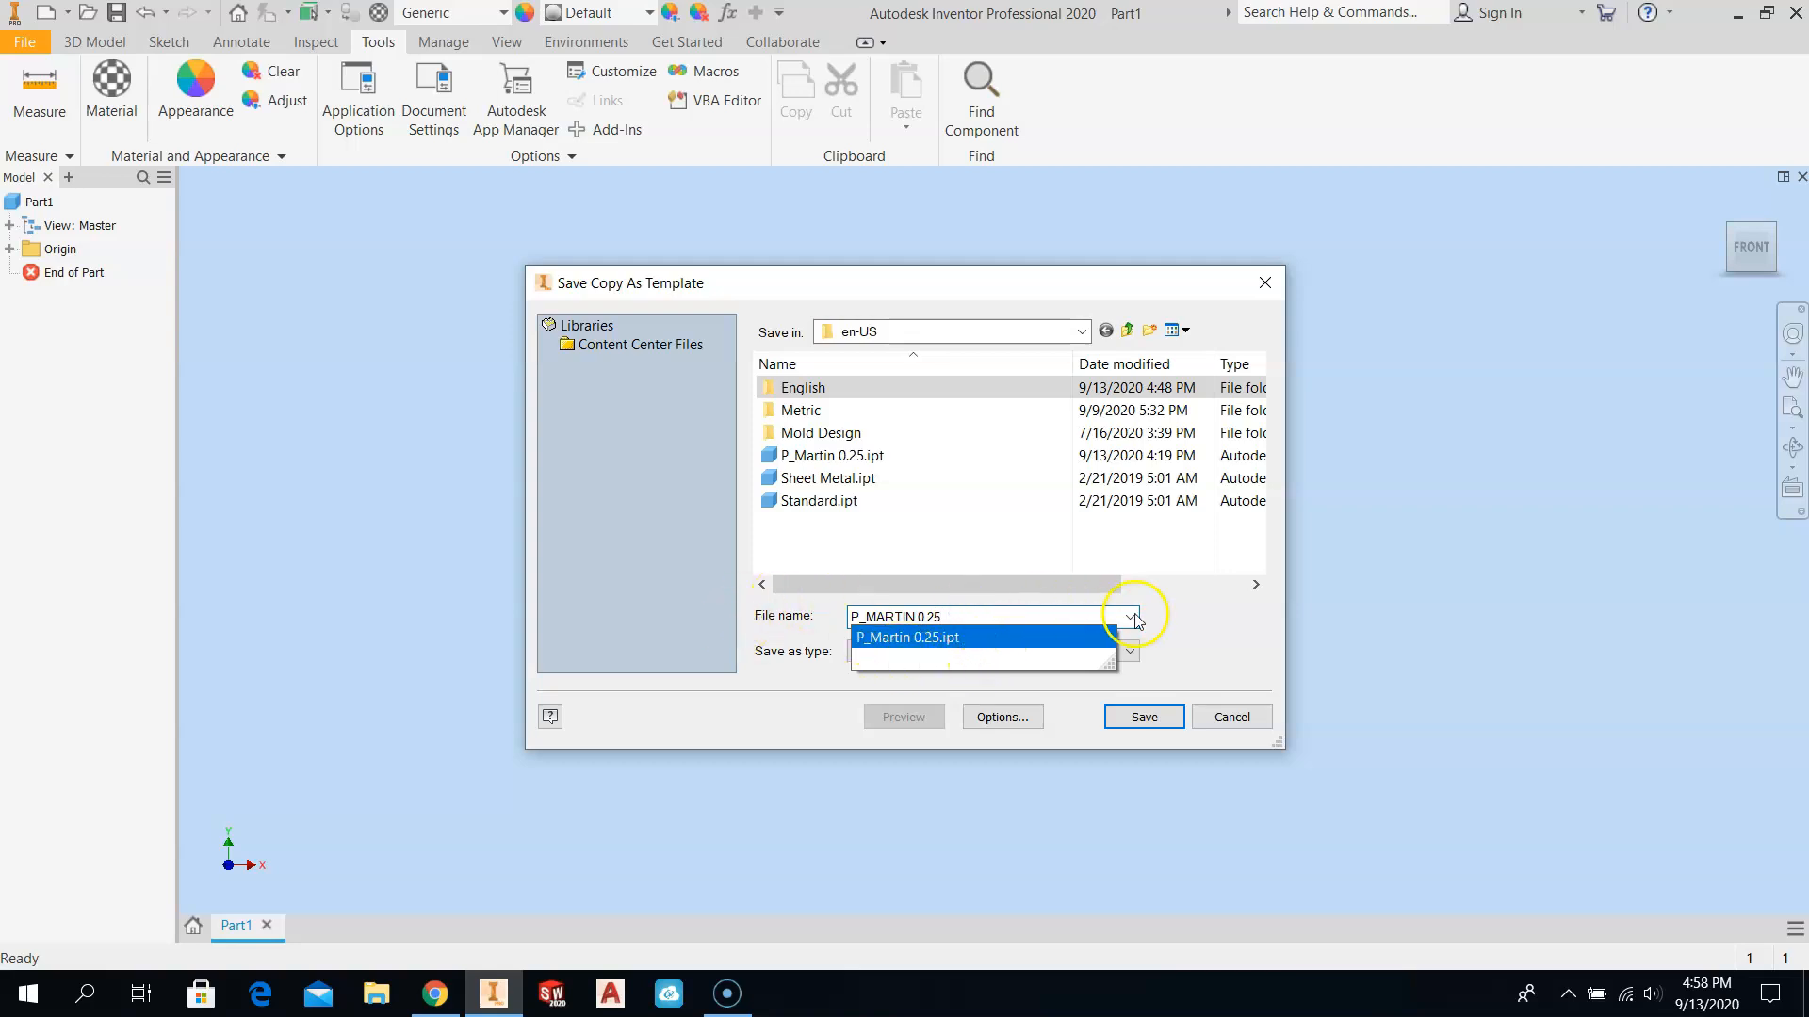
left_click(1211, 623)
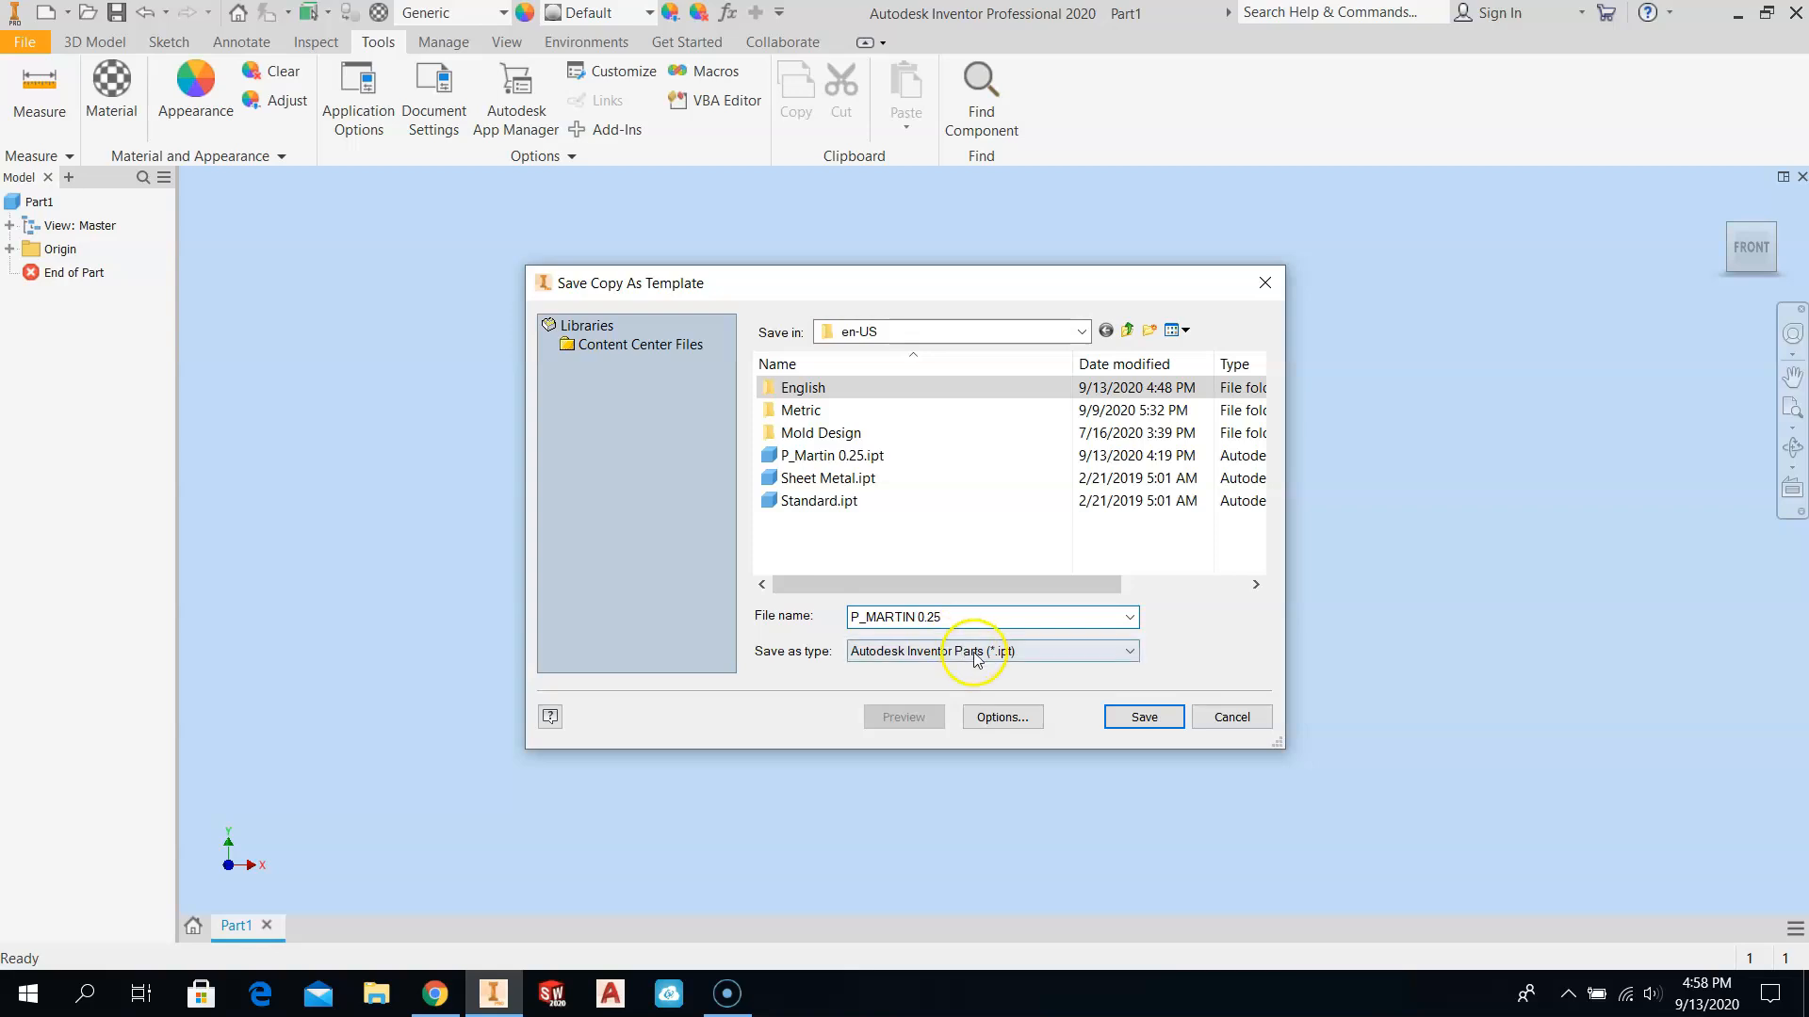
left_click(1133, 721)
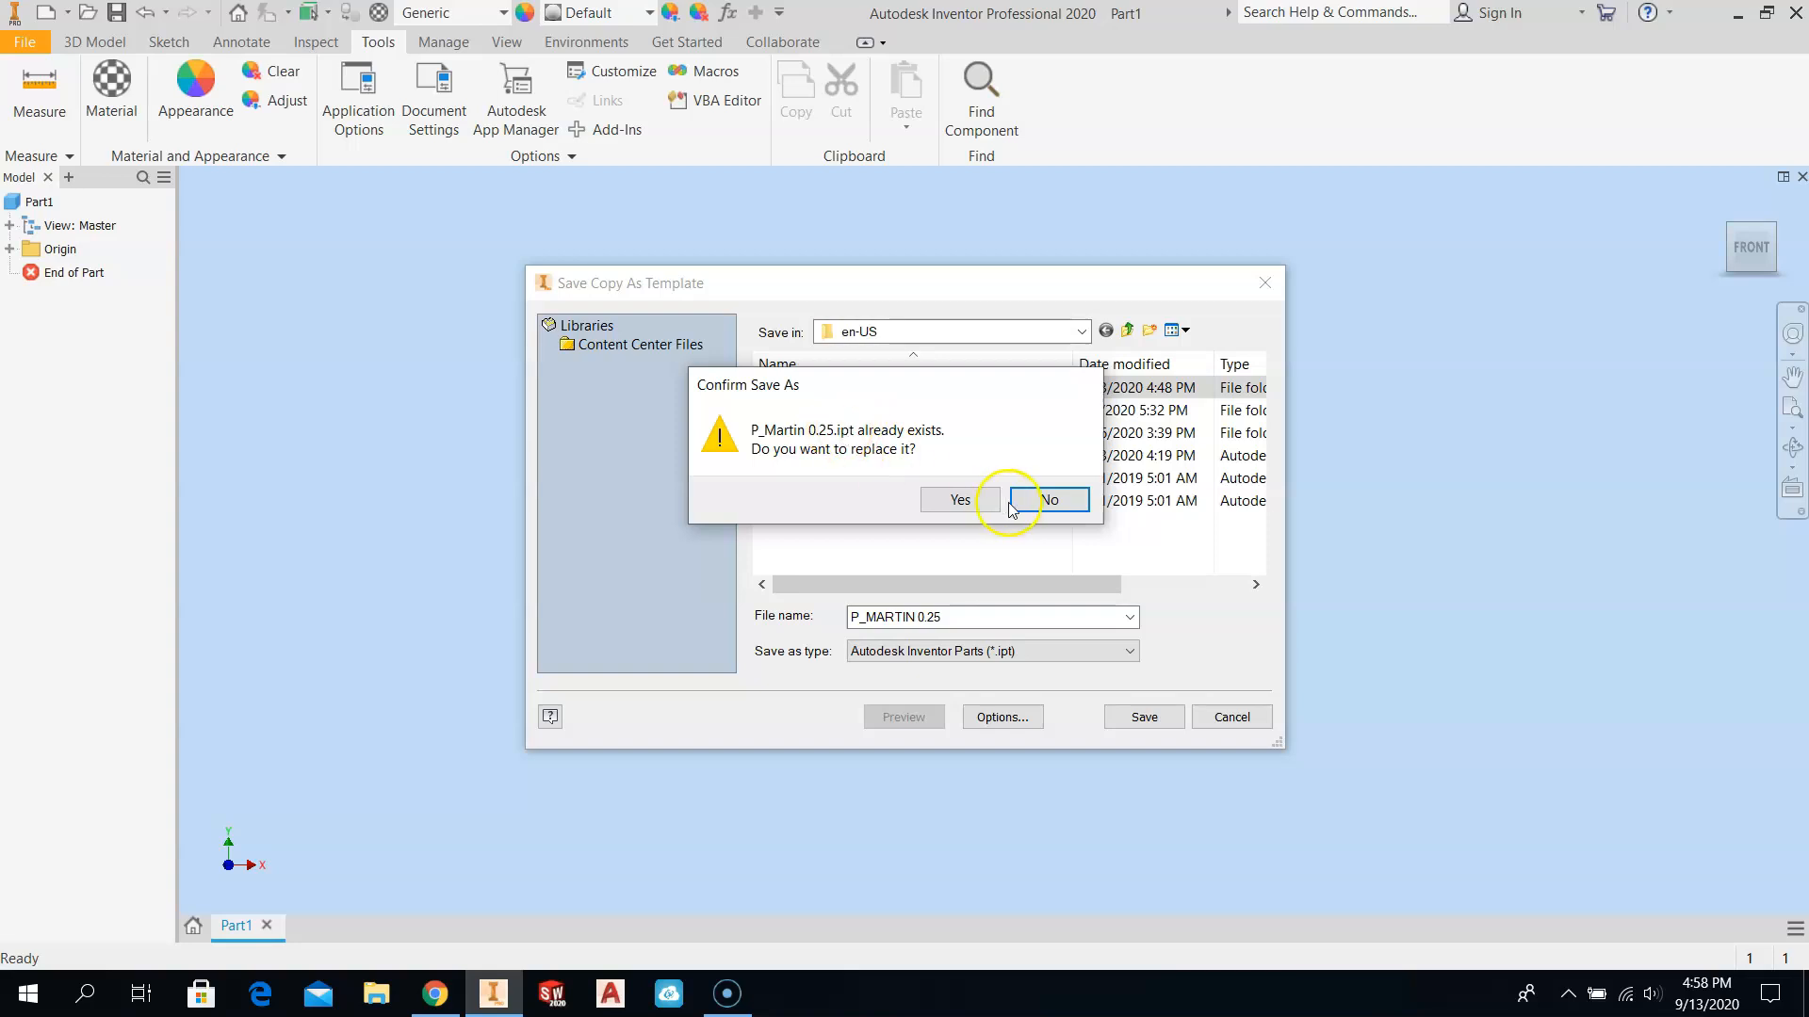
left_click(969, 500)
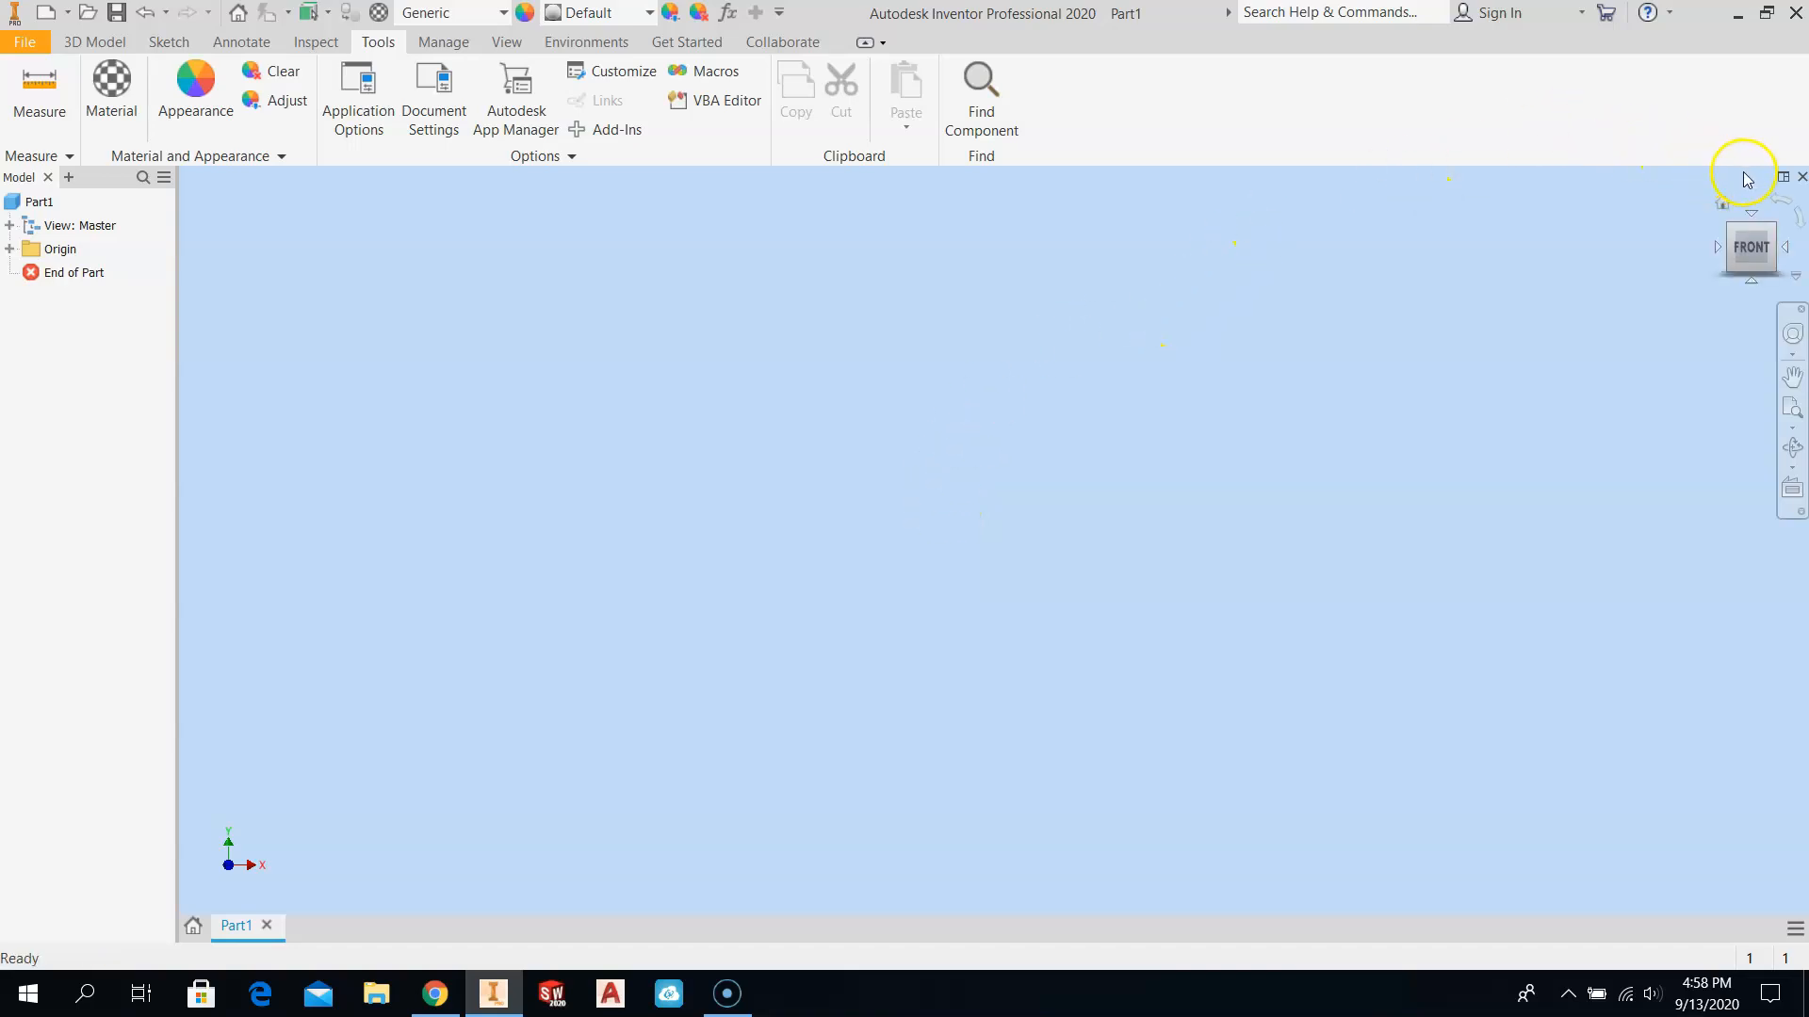
Step: Close the part without saving and create a new part from the author's 0.25 template in the en-US folder
left_click(1801, 179)
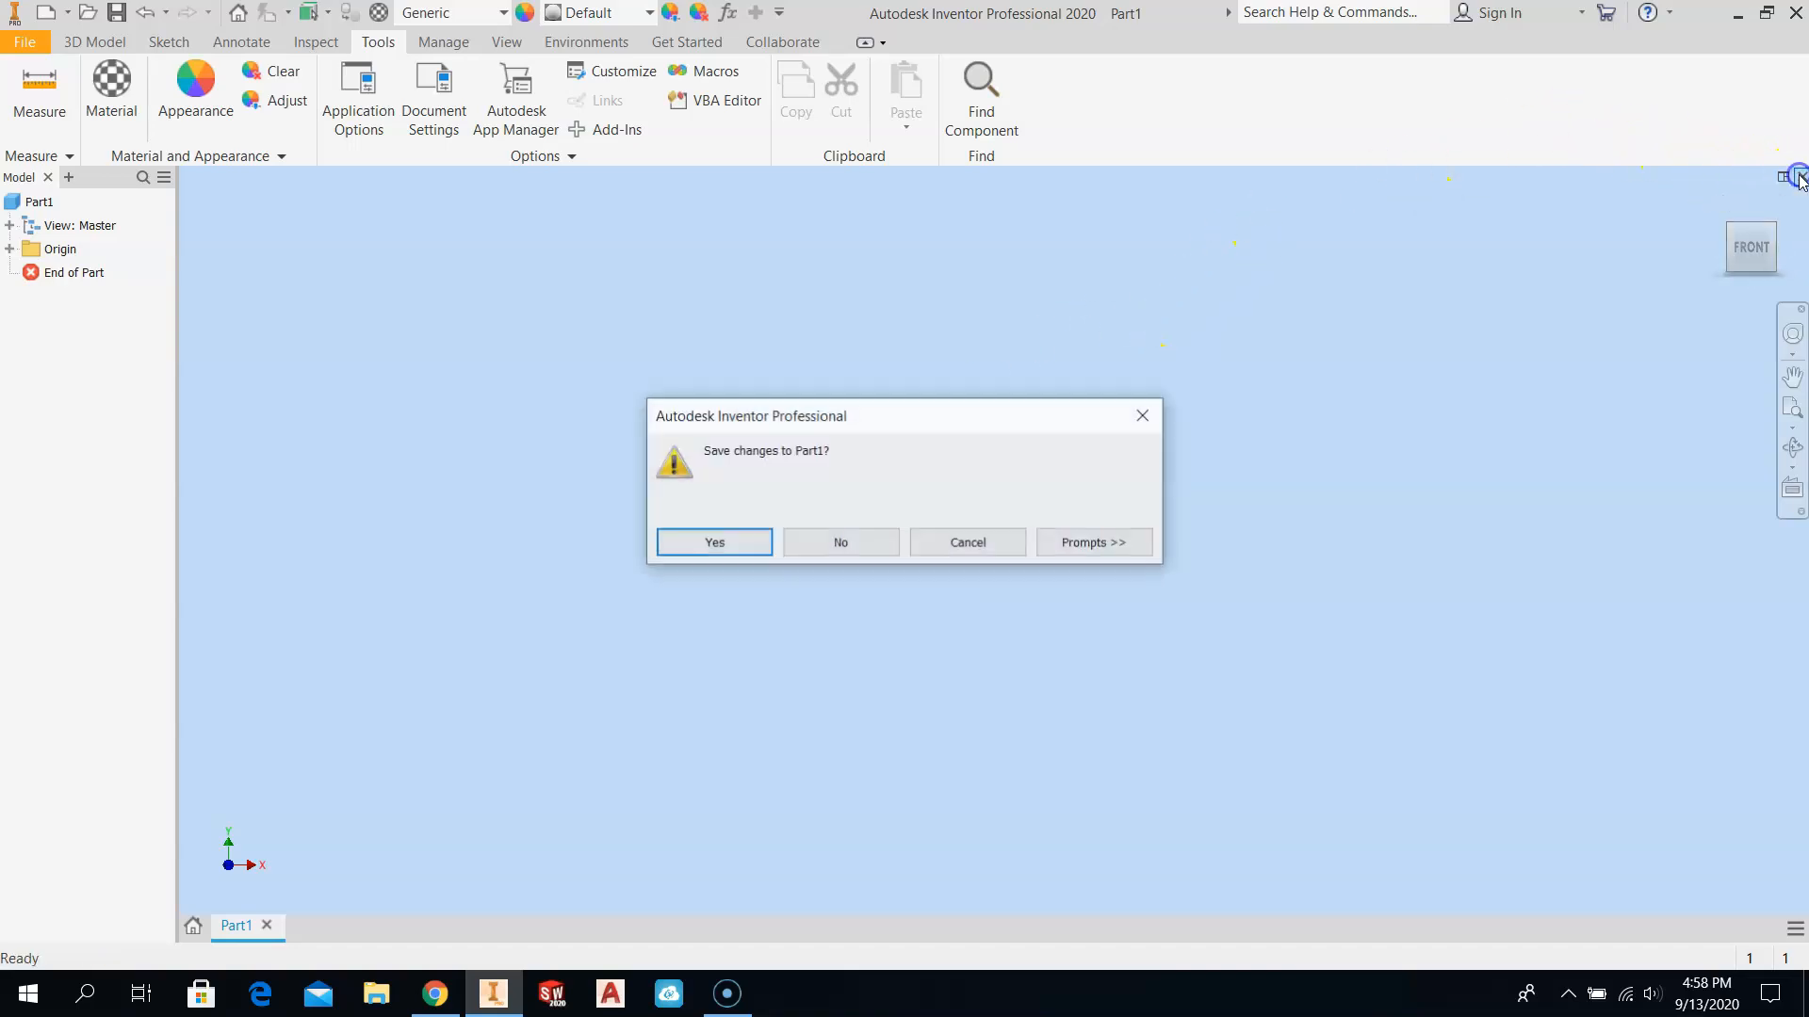
left_click(847, 547)
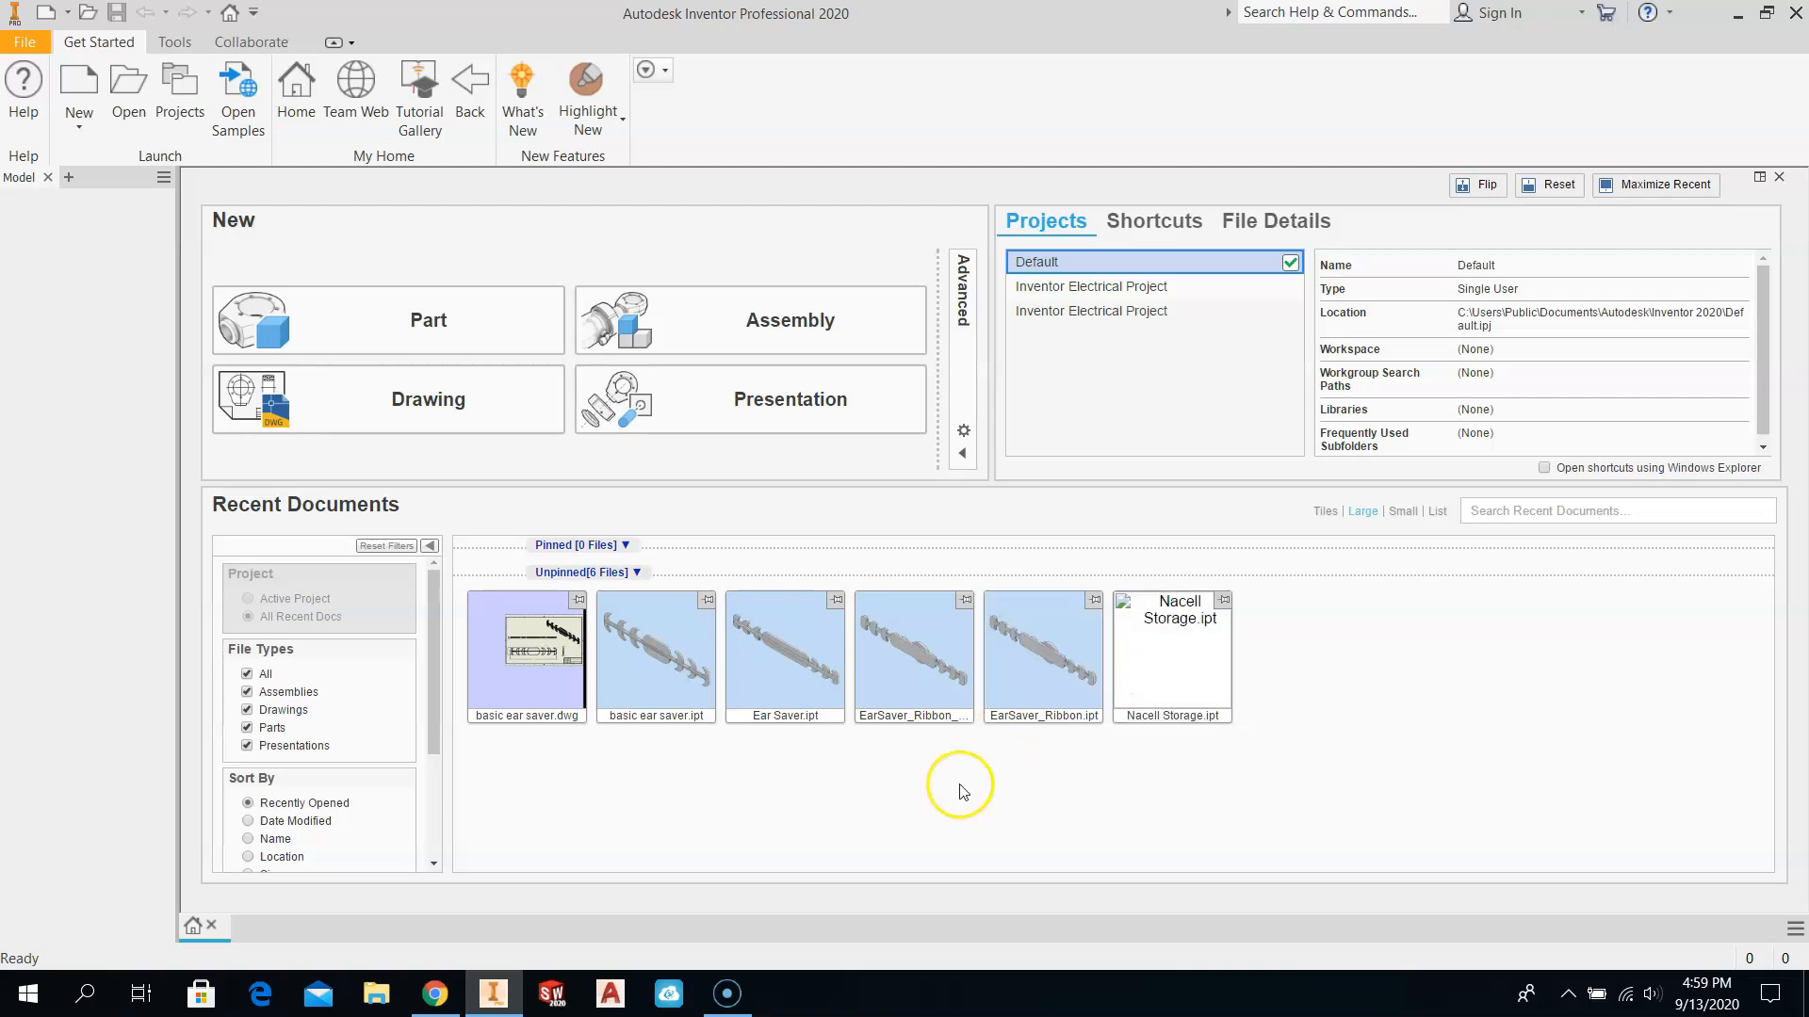
left_click(77, 91)
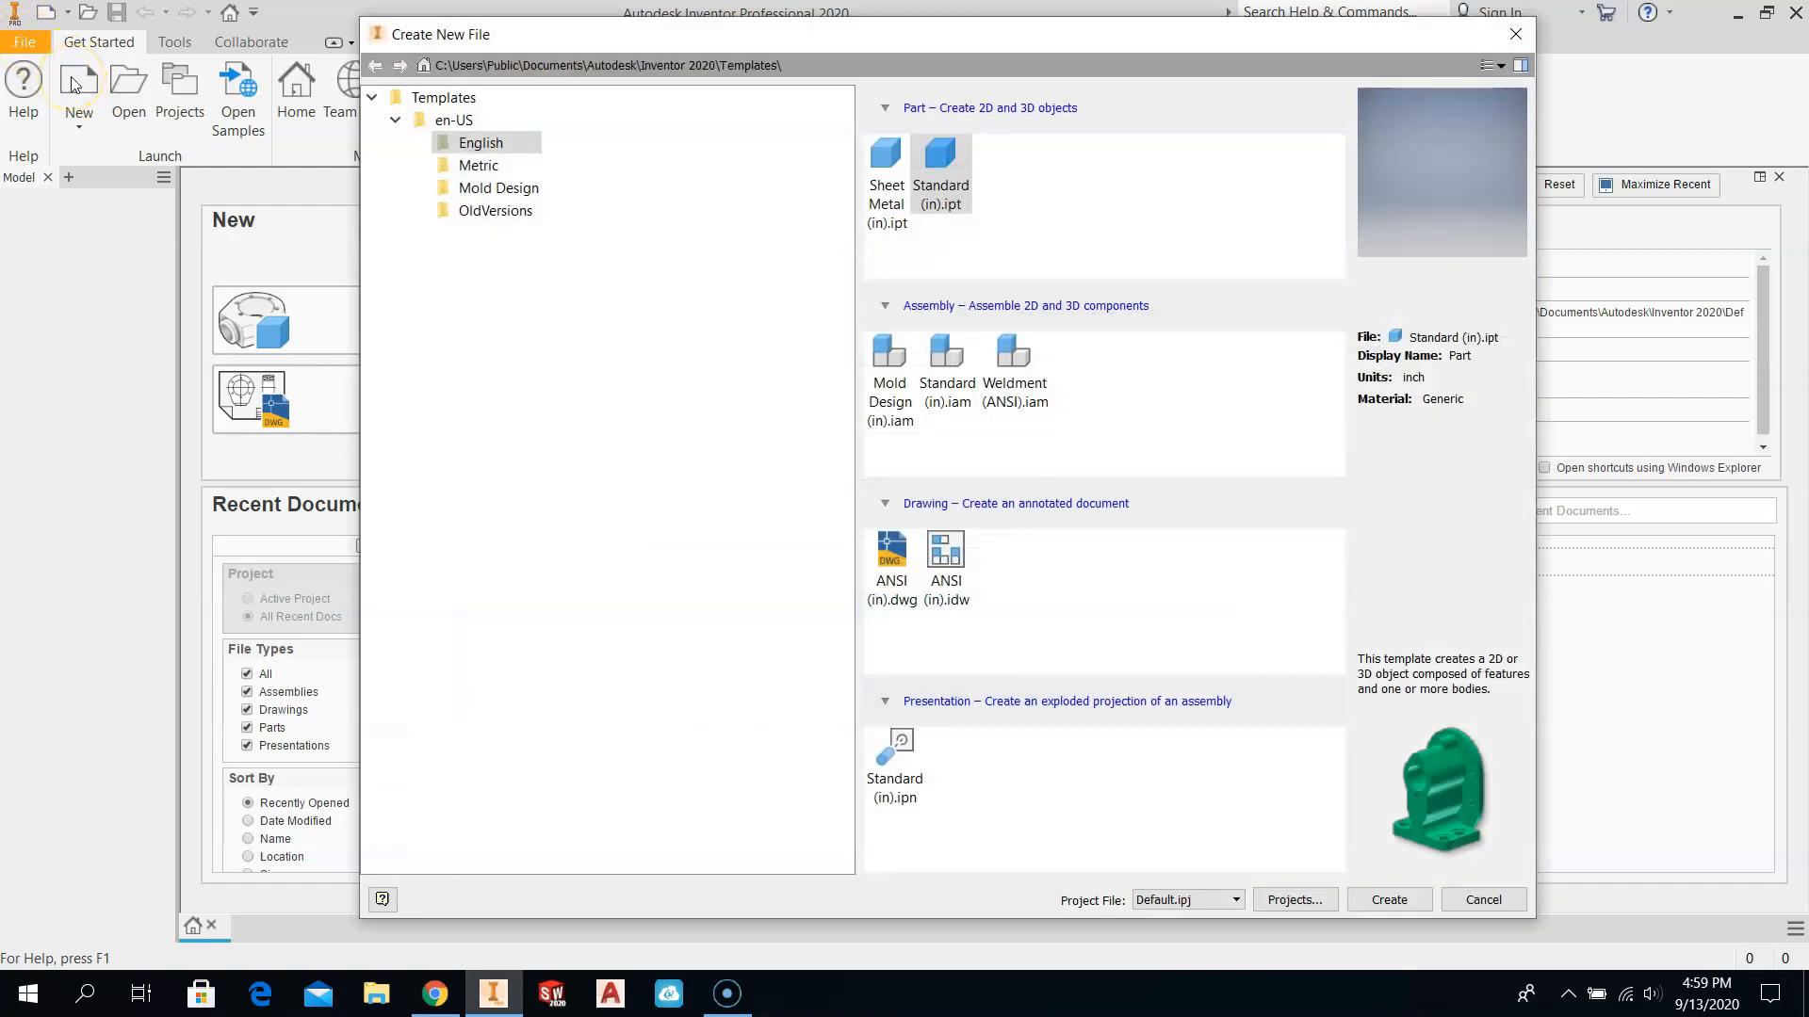
left_click(441, 123)
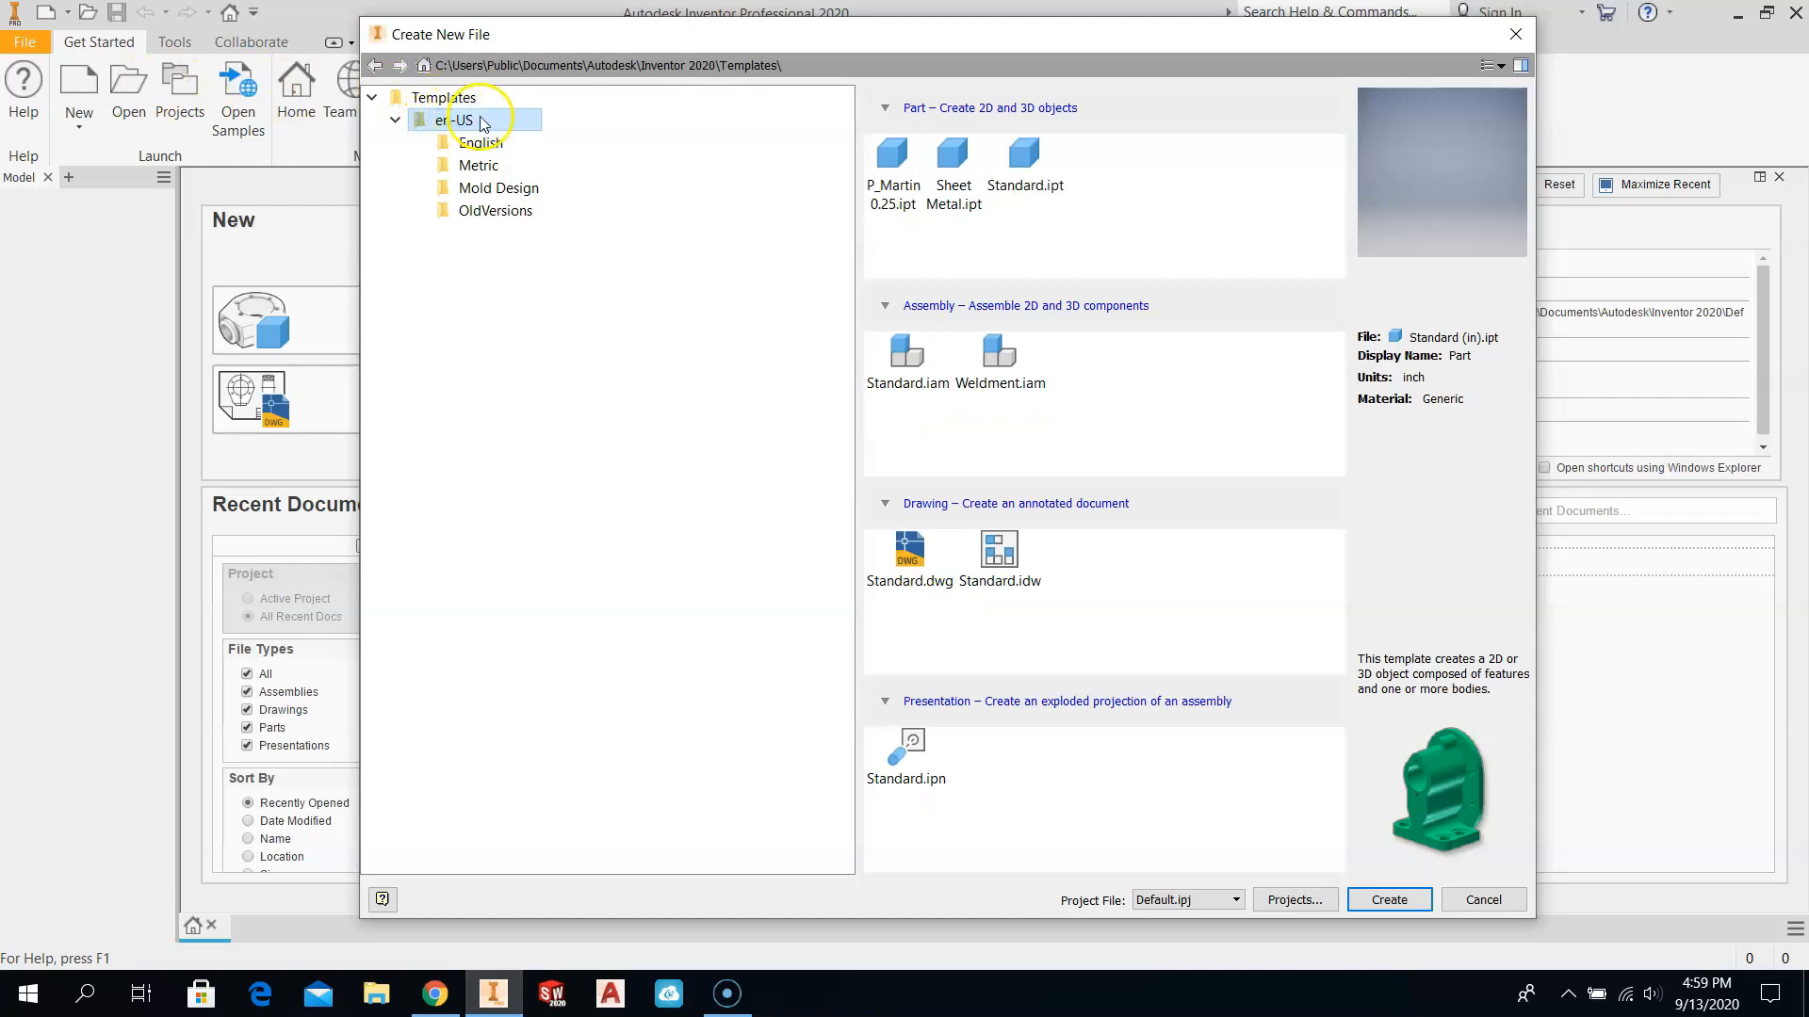
double_click(893, 165)
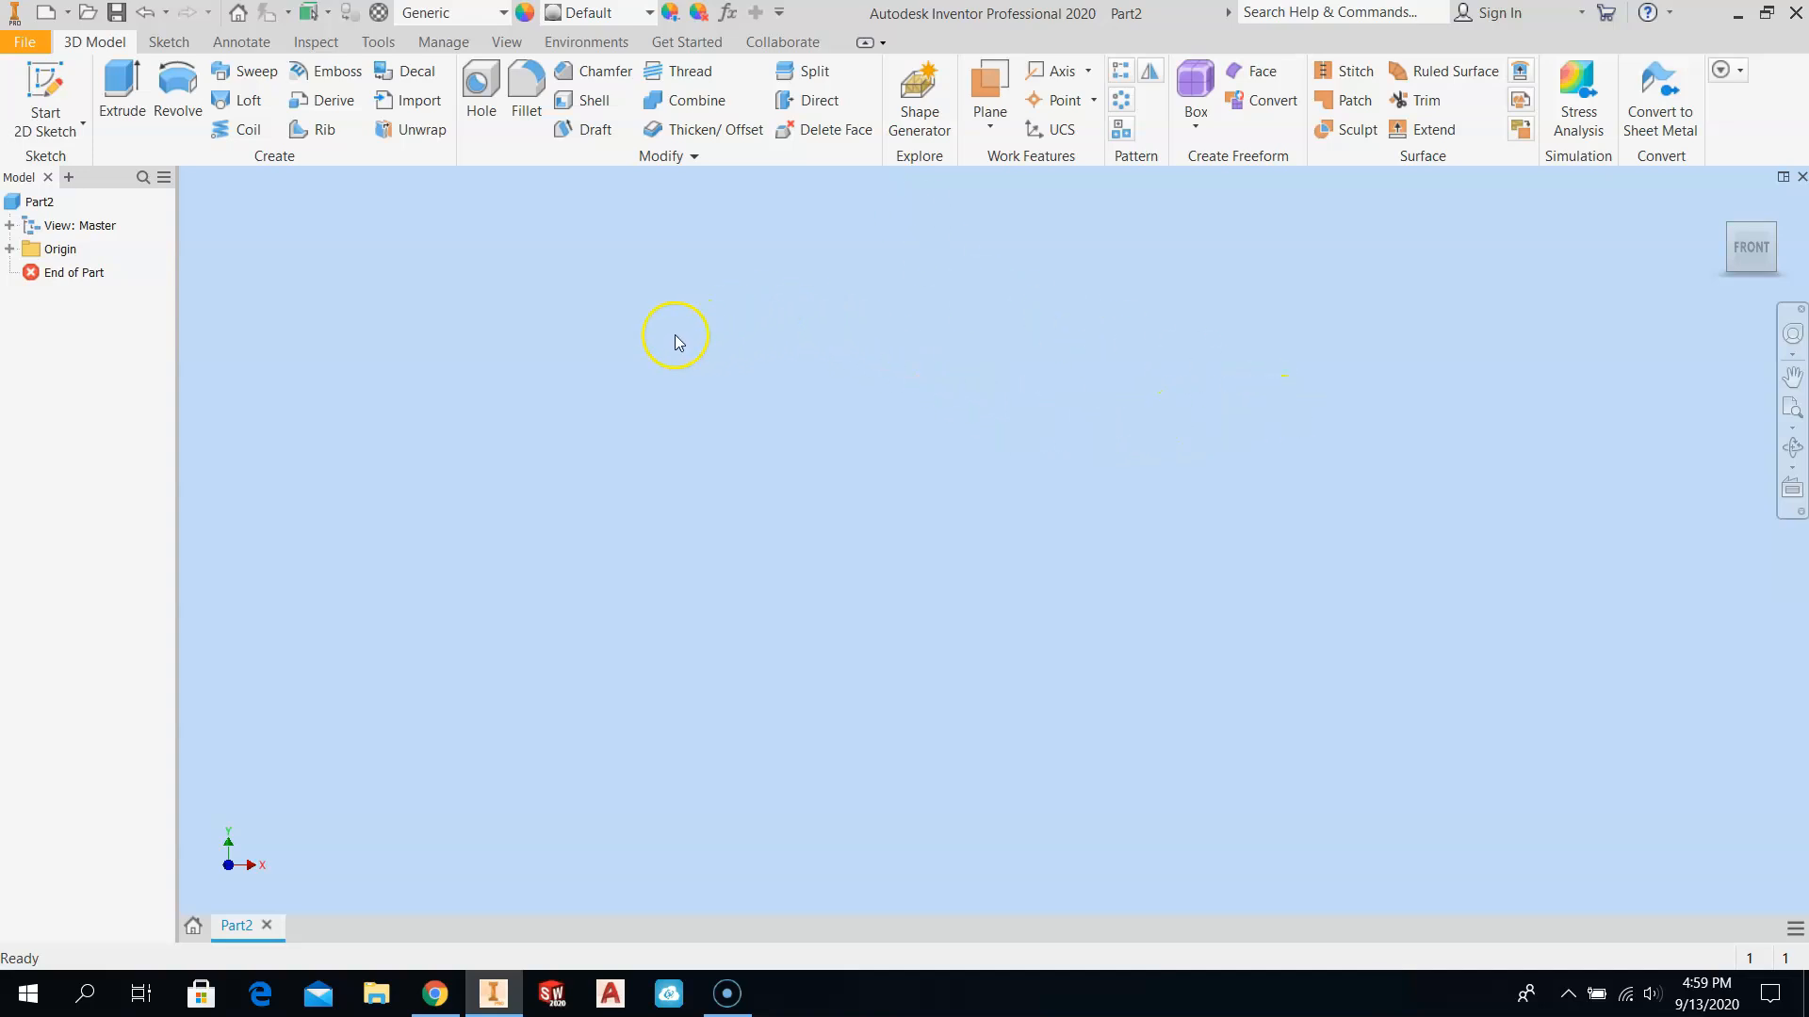
Step: Start a 2D sketch on the XY plane and look at its grid straight on
left_click(50, 87)
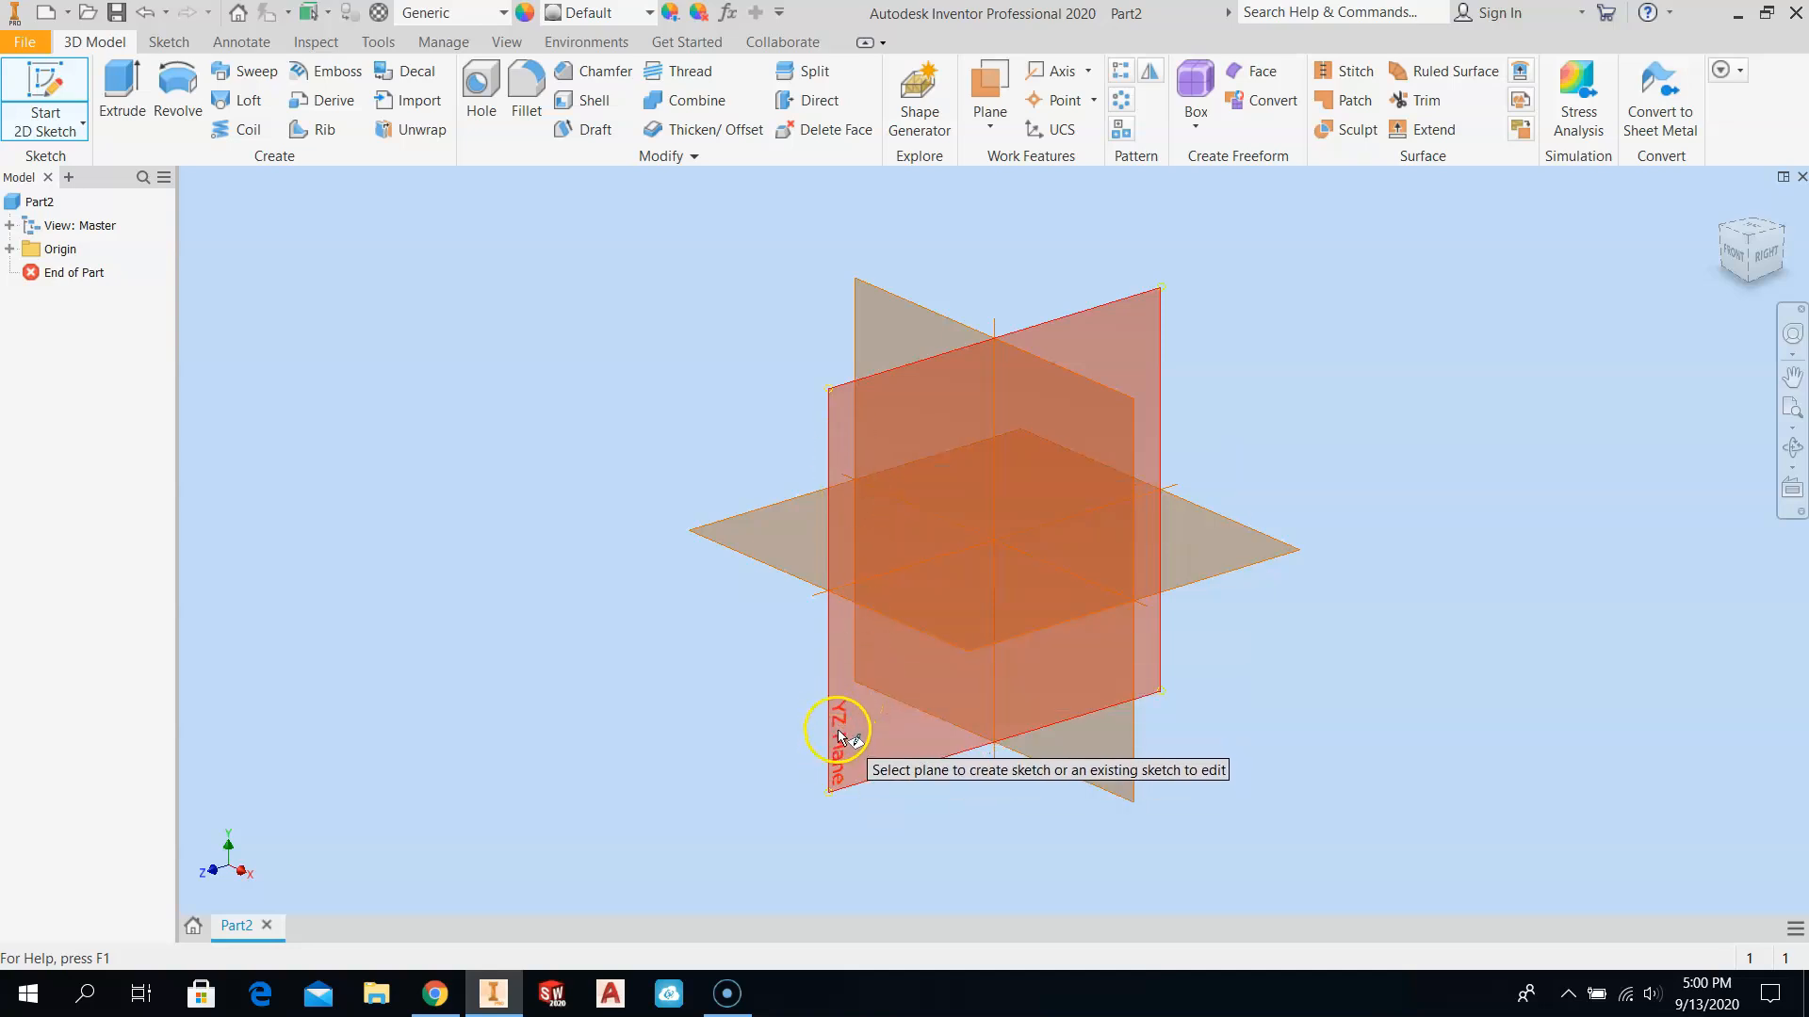
left_click(882, 318)
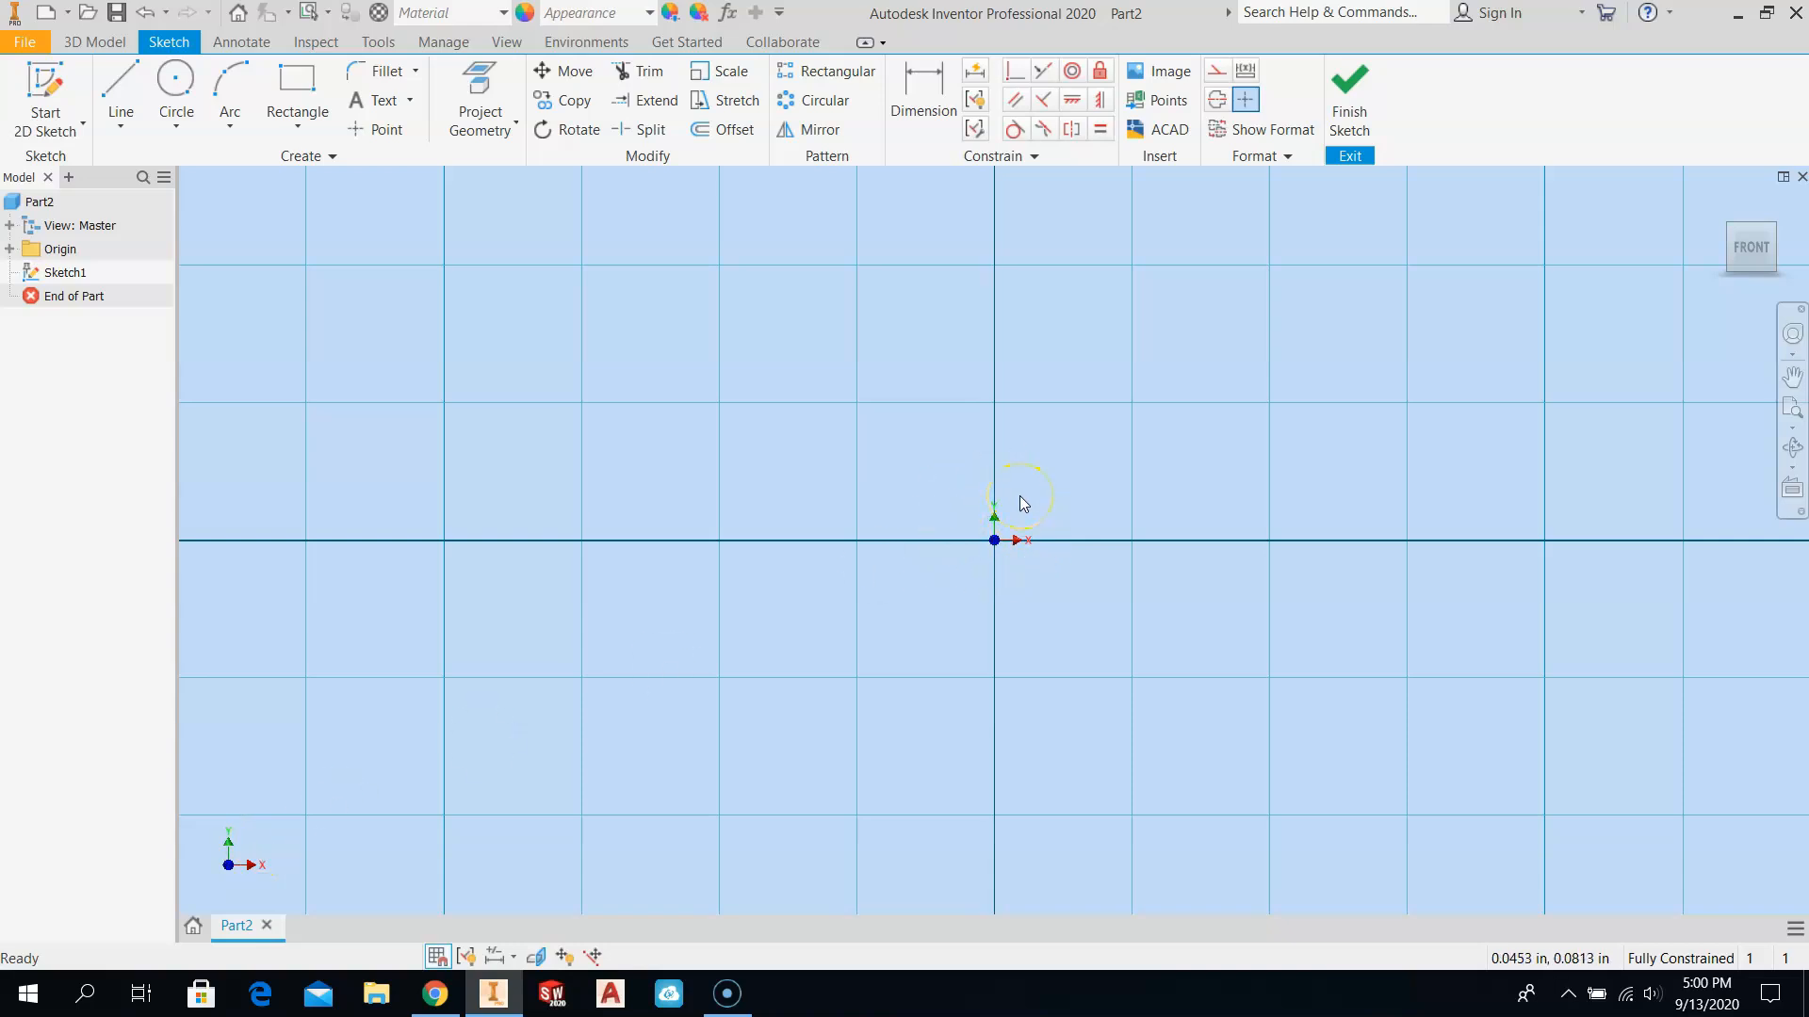
mouse_move(1750, 245)
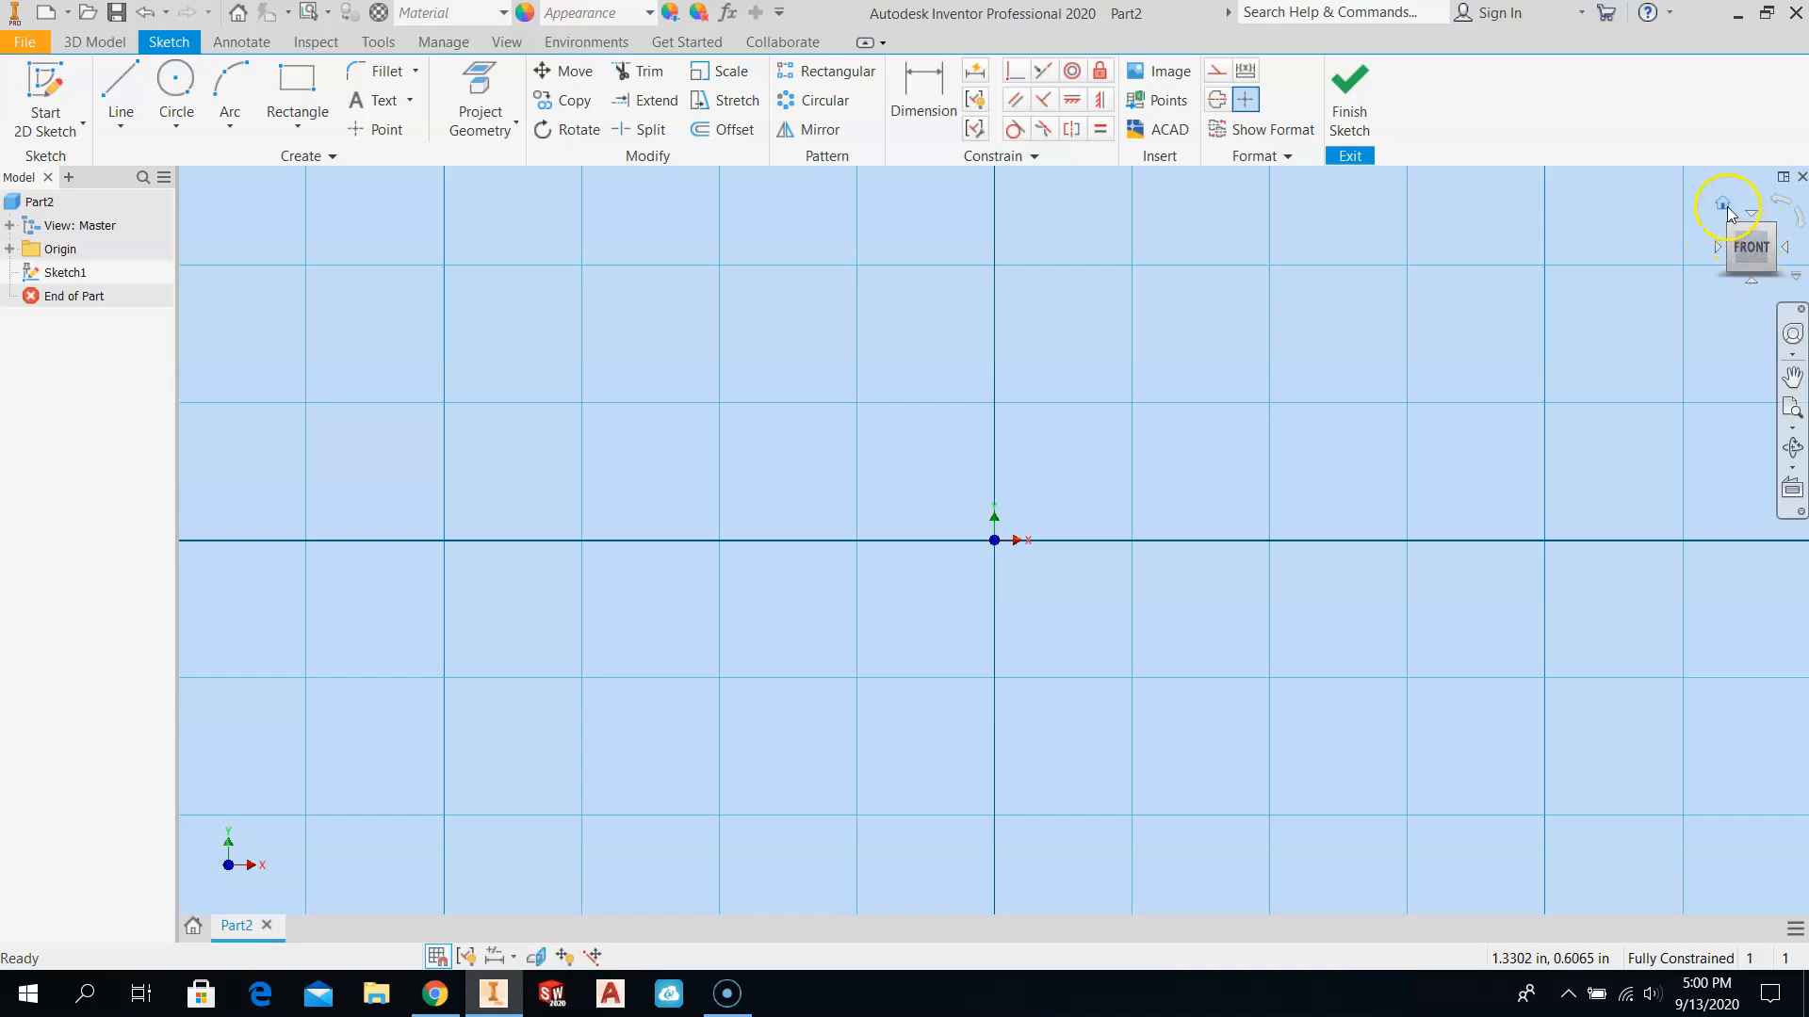
left_click(1724, 205)
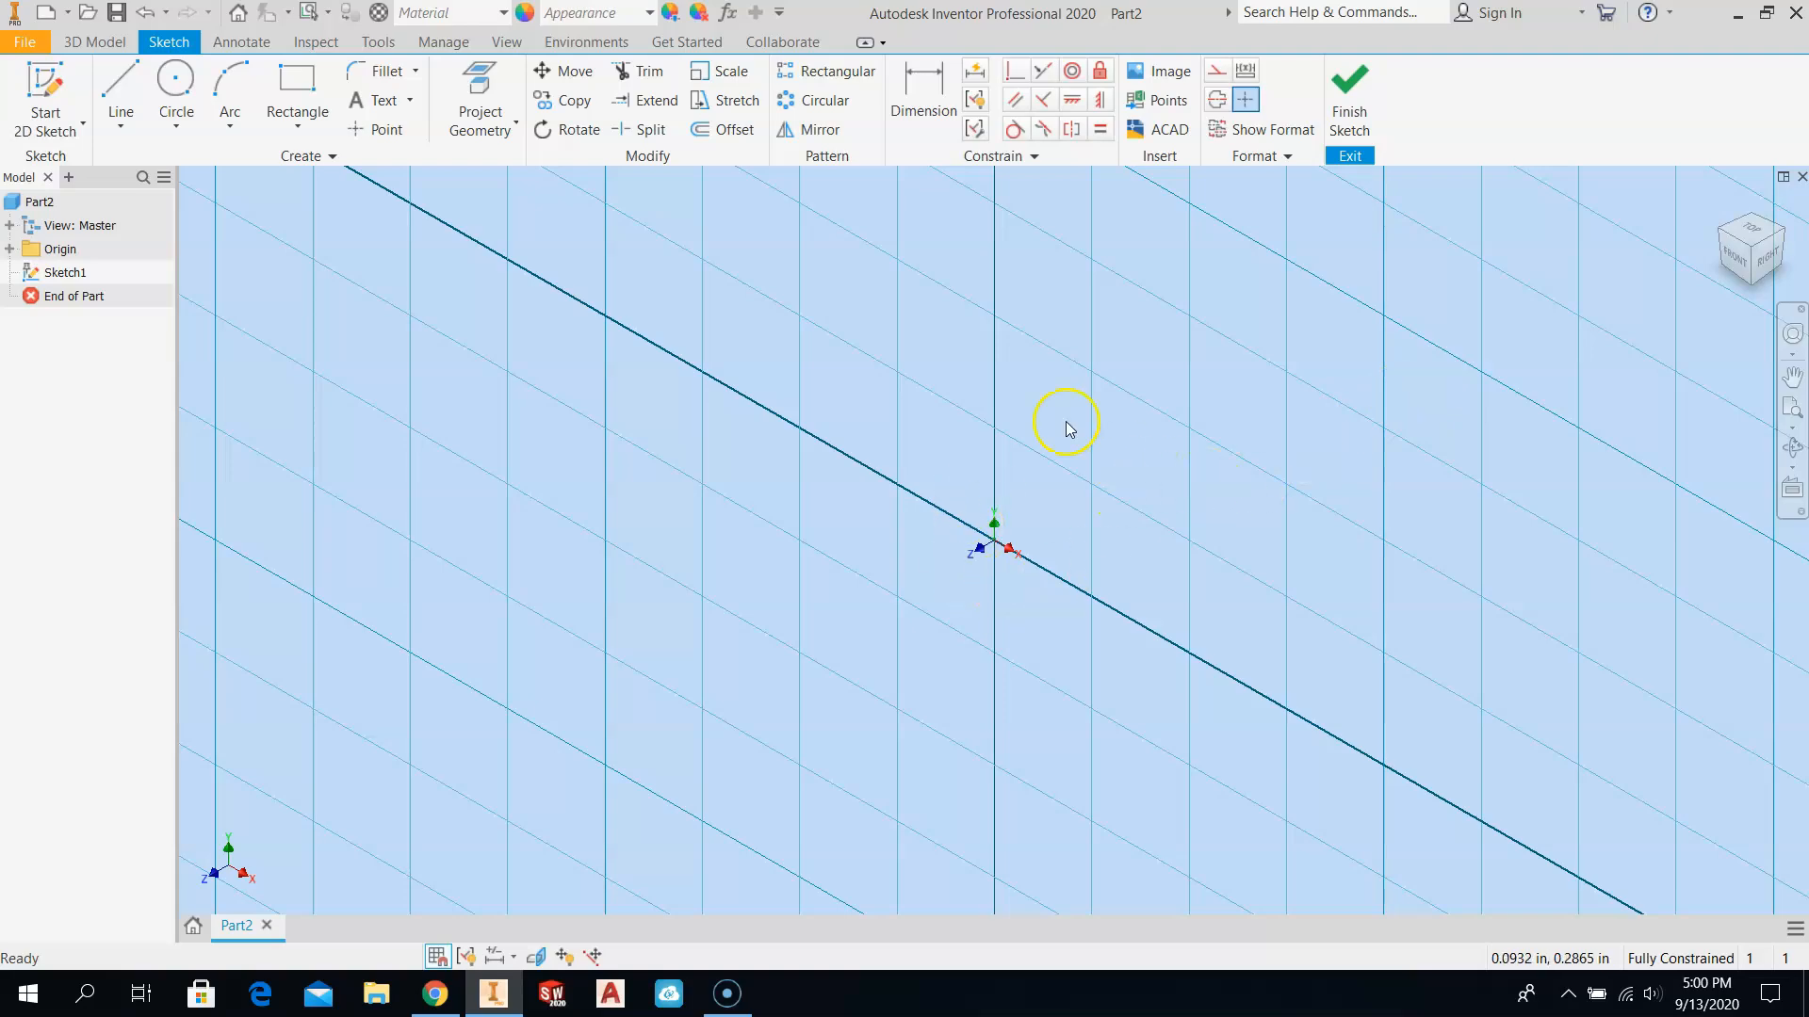
left_click(1733, 266)
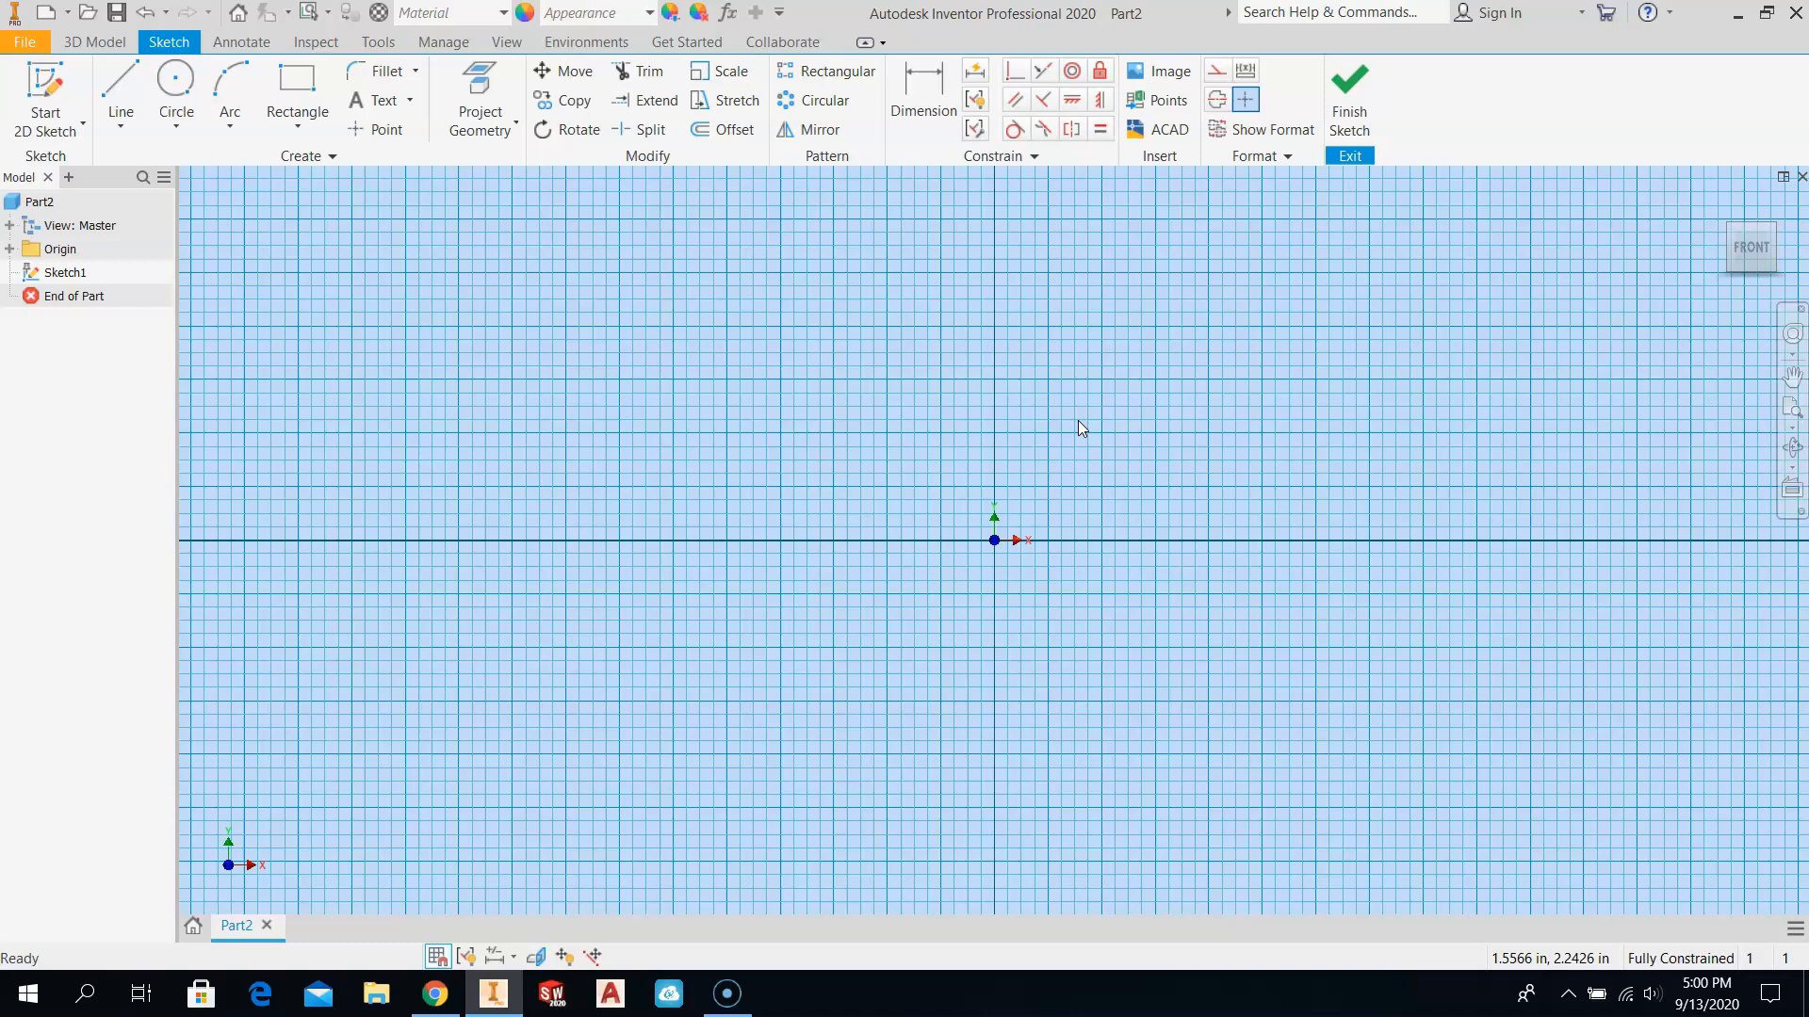
scroll(1077, 420, "up", 5)
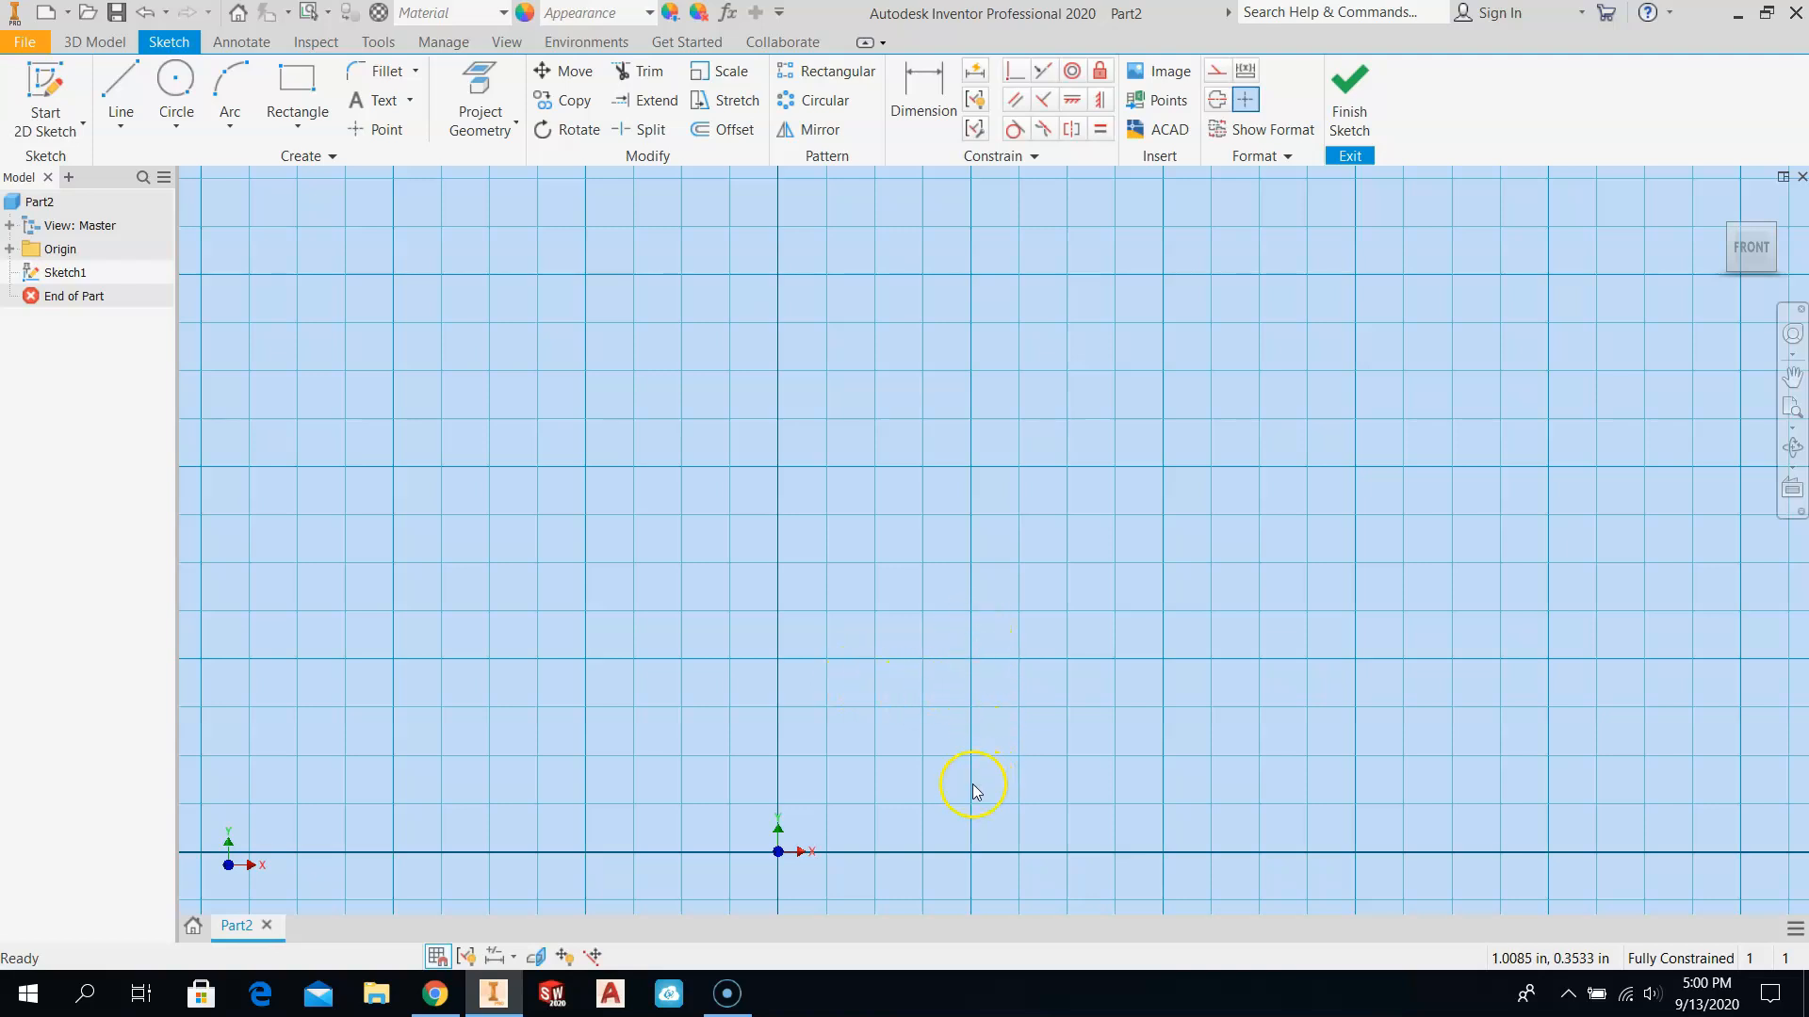
Step: Draw a two-point rectangle 3 in wide and 2 in high from the origin, and finish the sketch
left_click(279, 90)
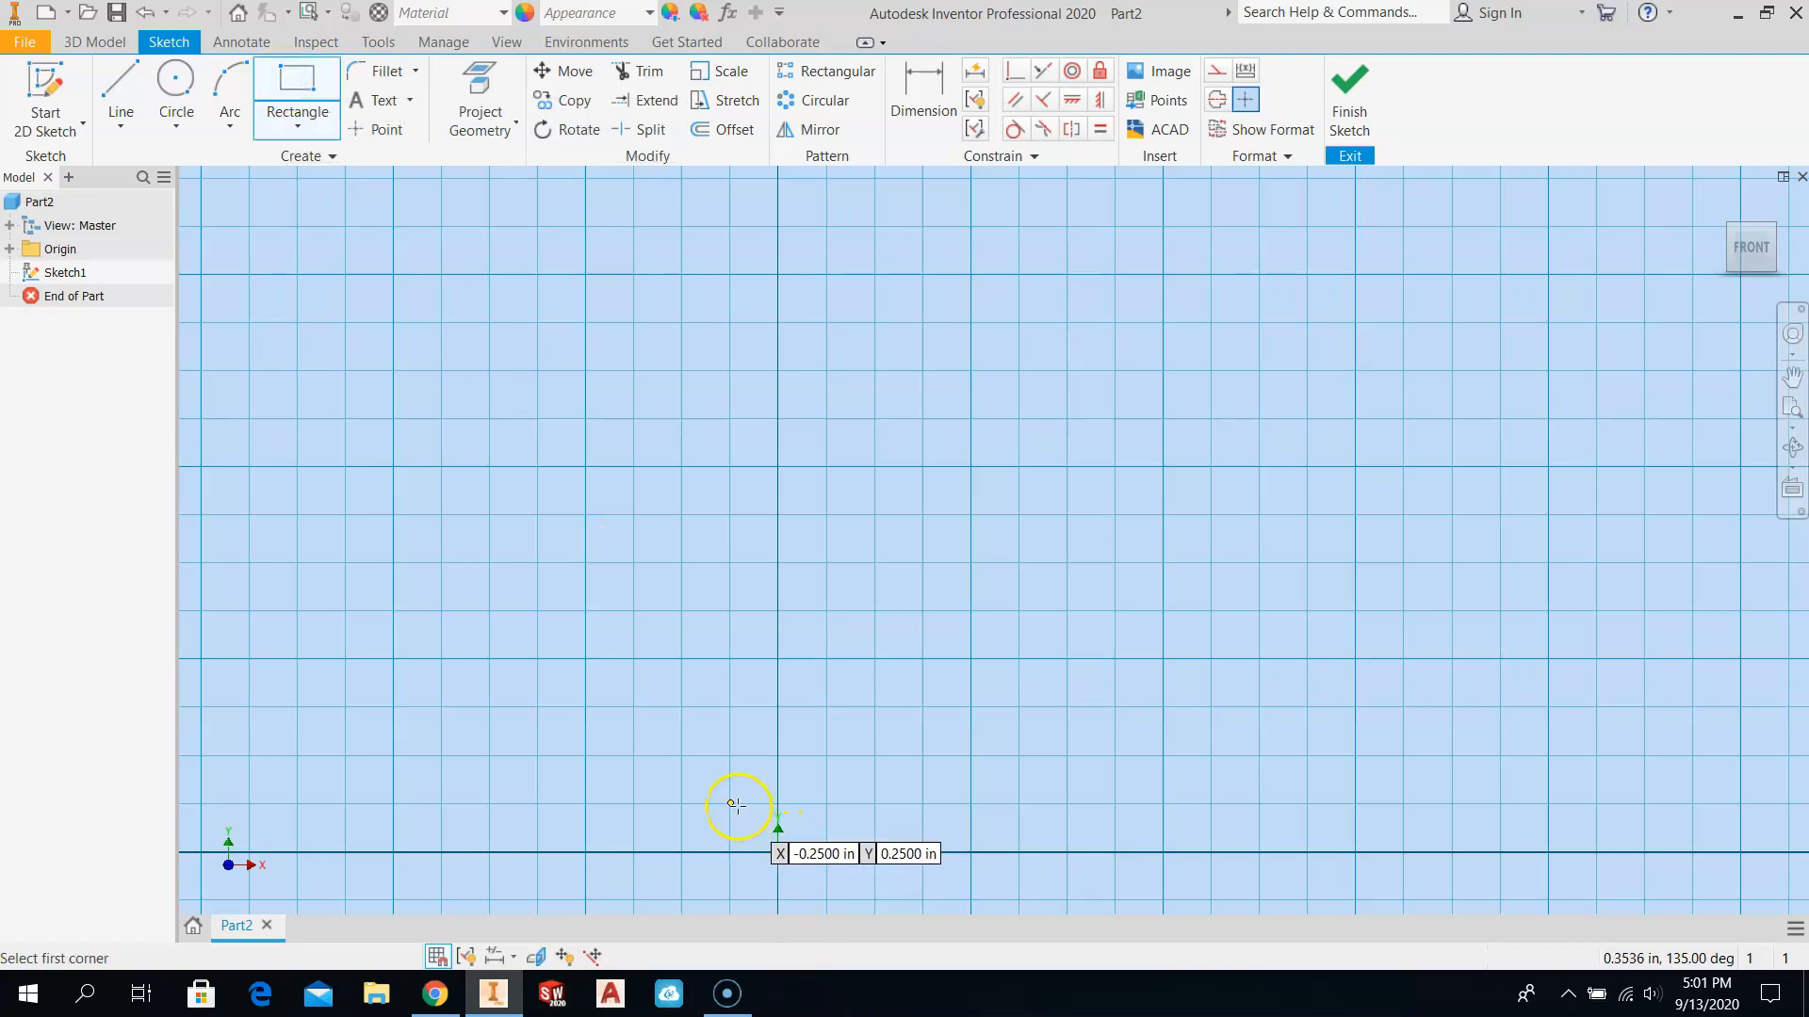
left_click(778, 852)
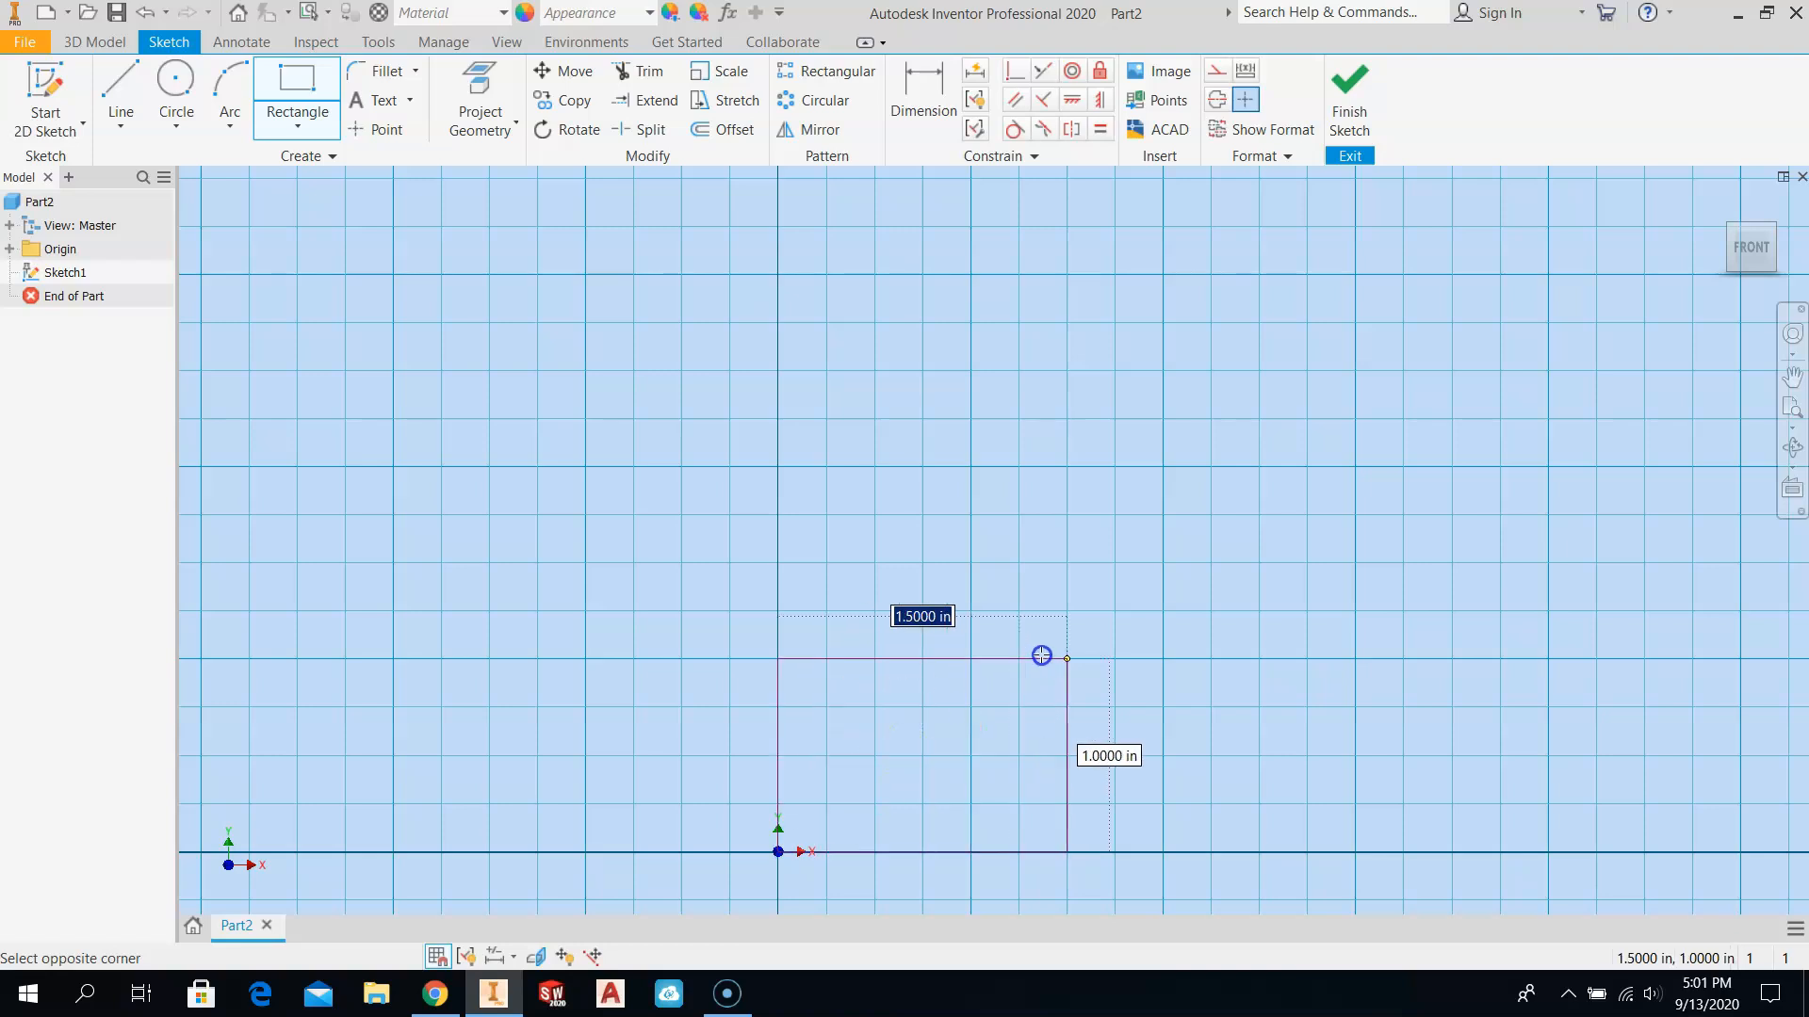
left_click(1354, 468)
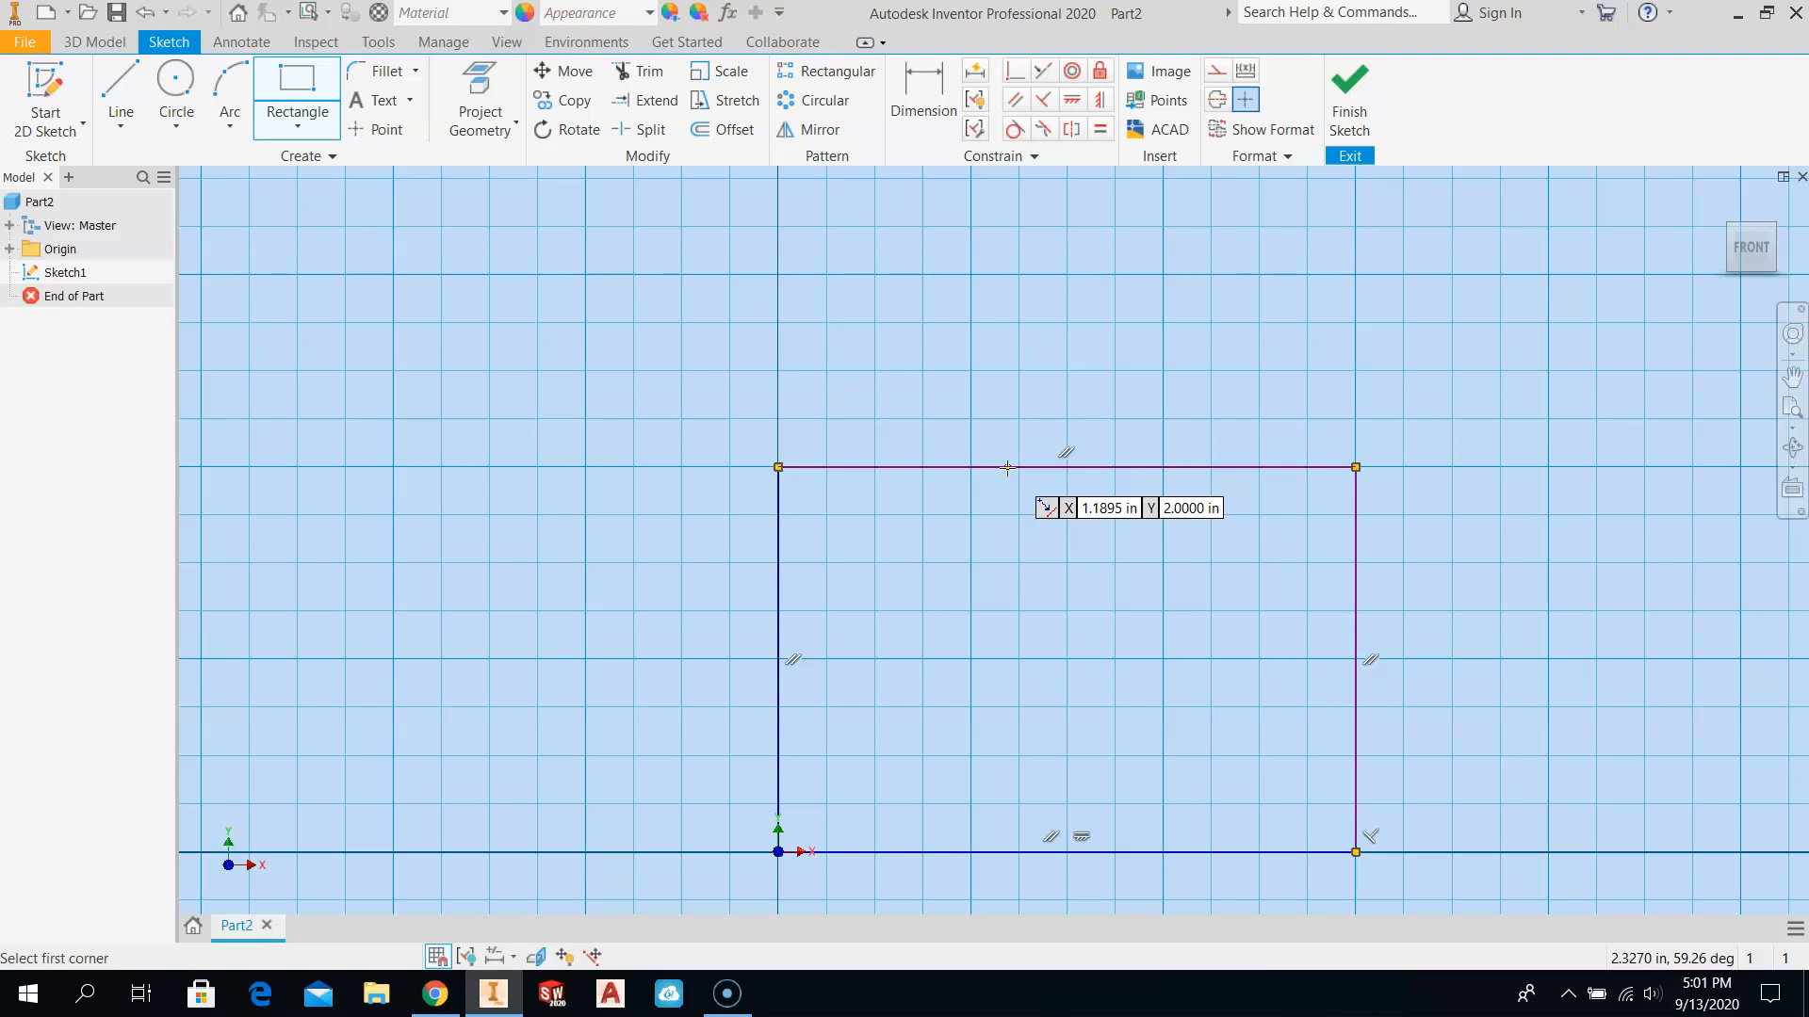
left_click(1345, 94)
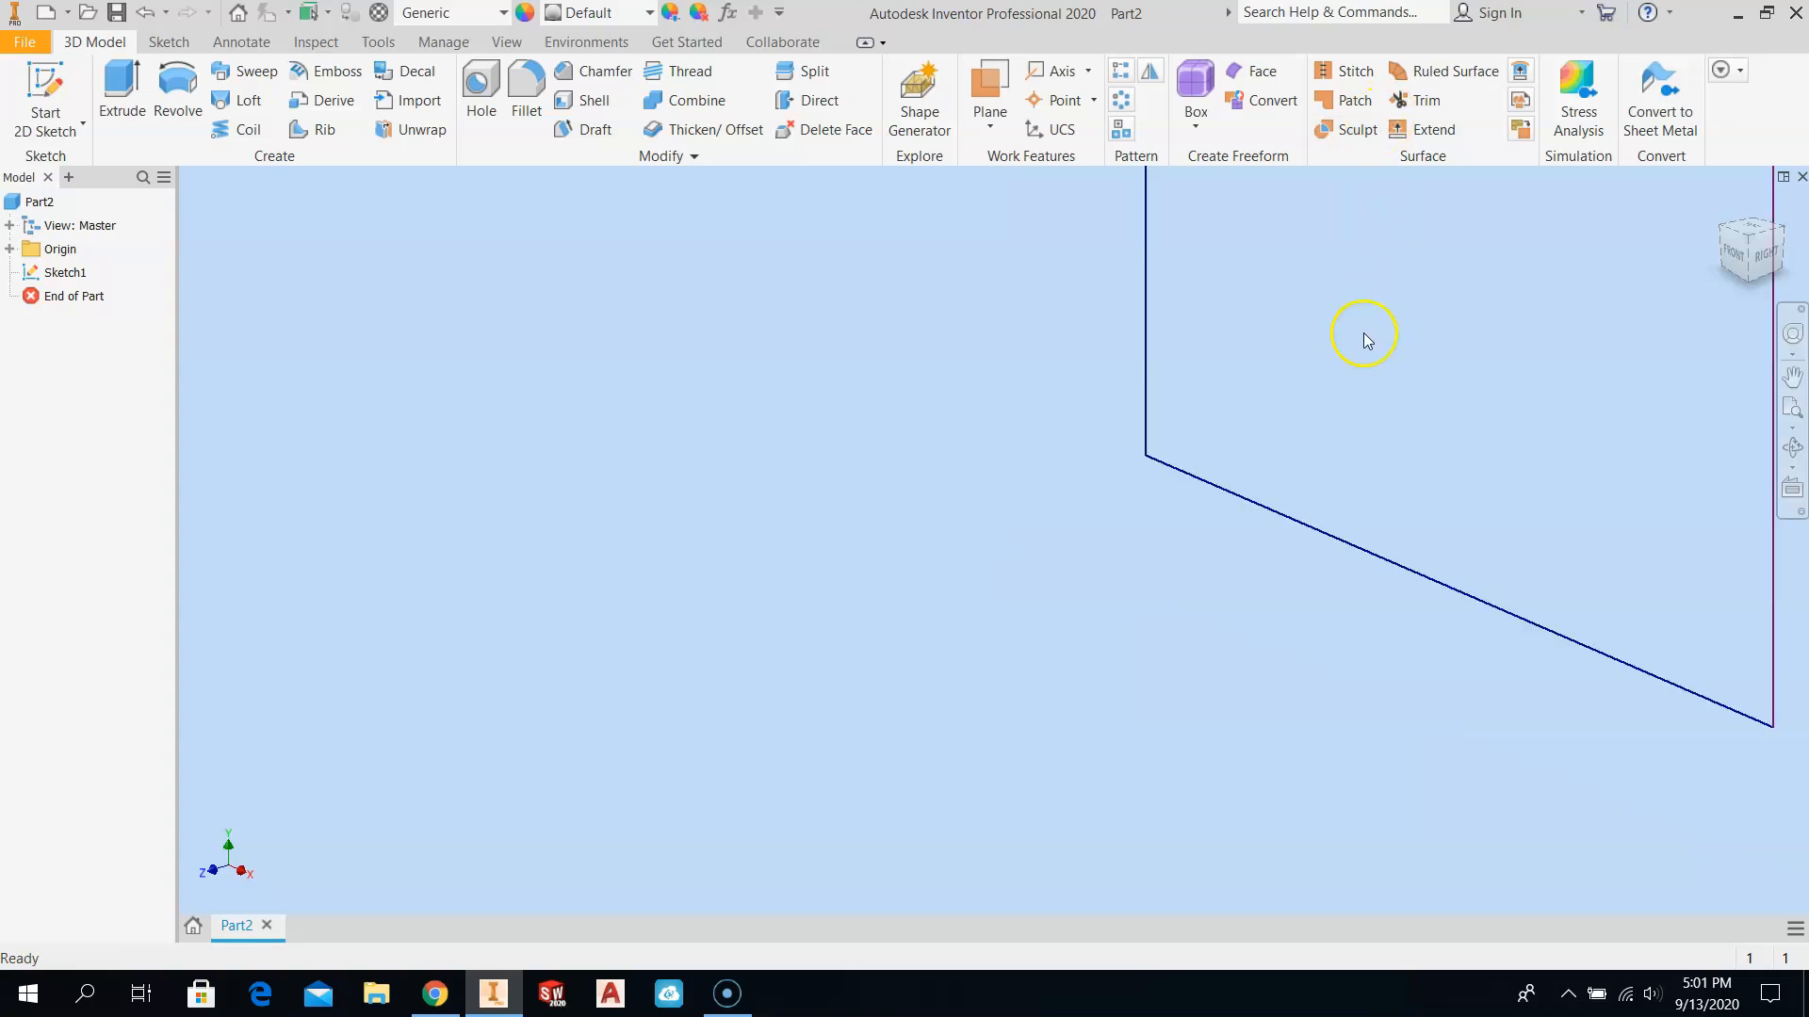
Step: Close the test part without saving its changes
key("F2")
left_click_drag(1364, 339, 967, 566)
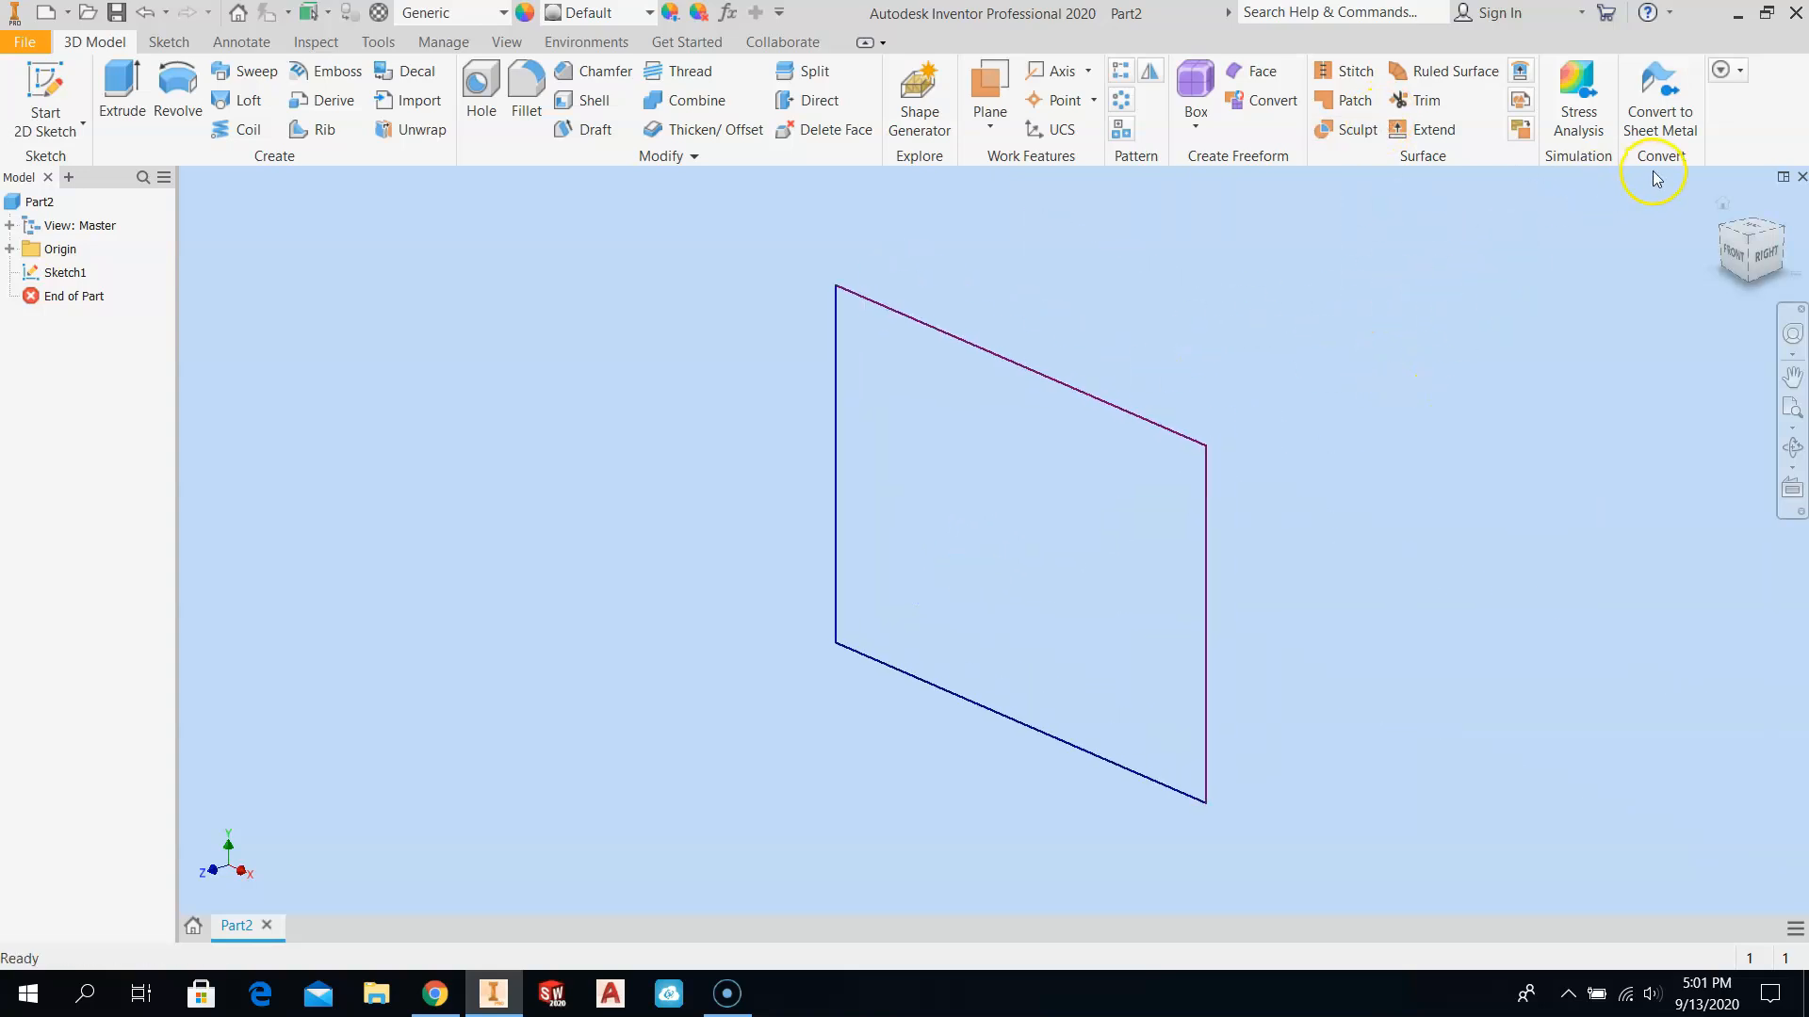
left_click(1800, 178)
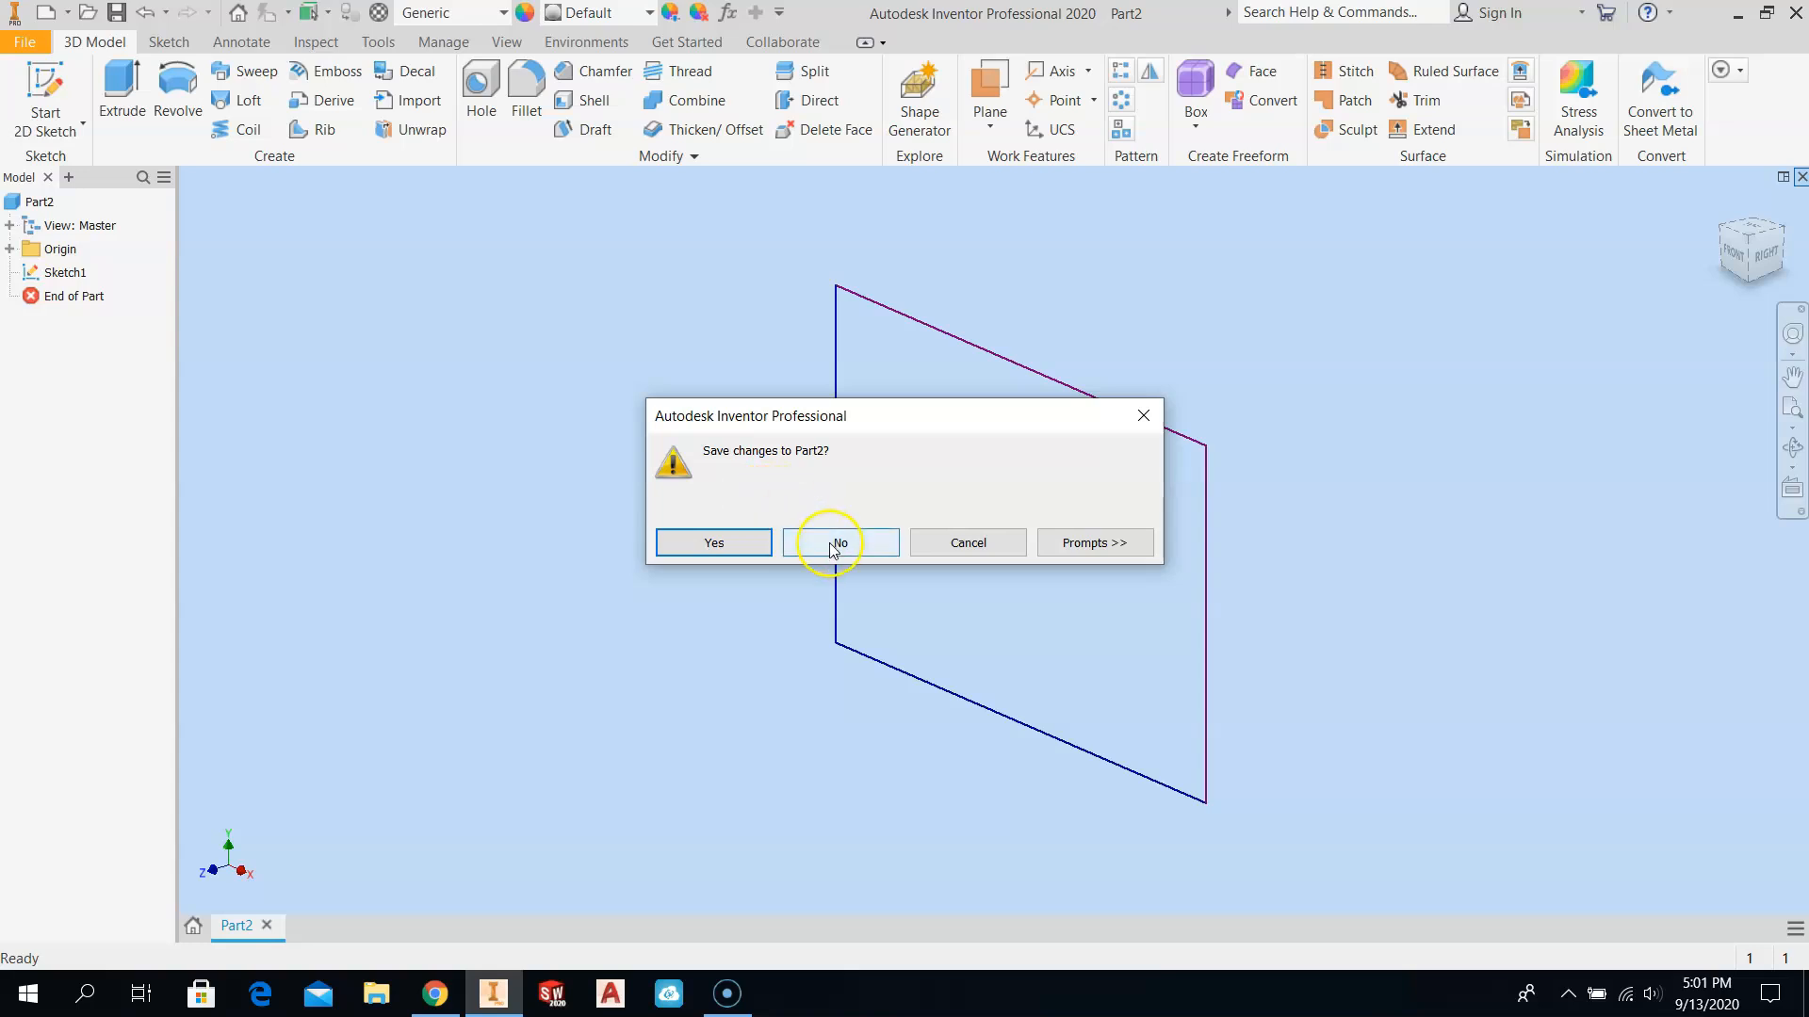
left_click(835, 545)
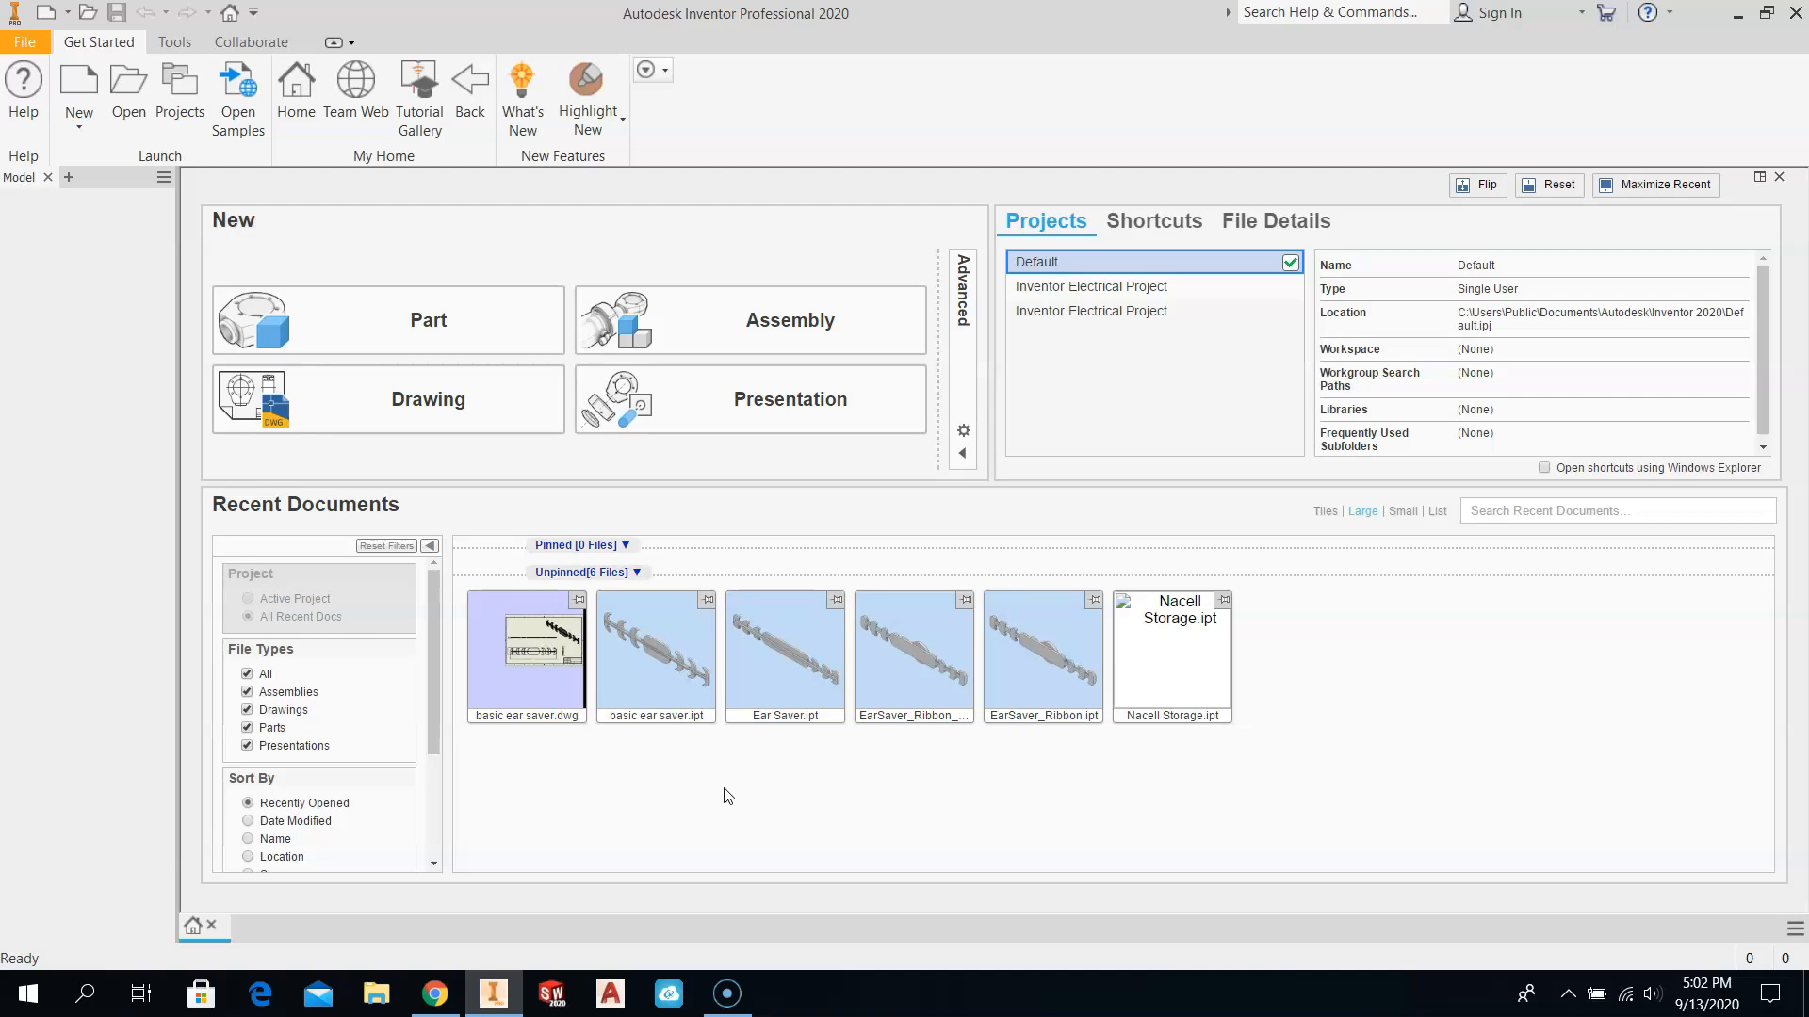
left_click(42, 975)
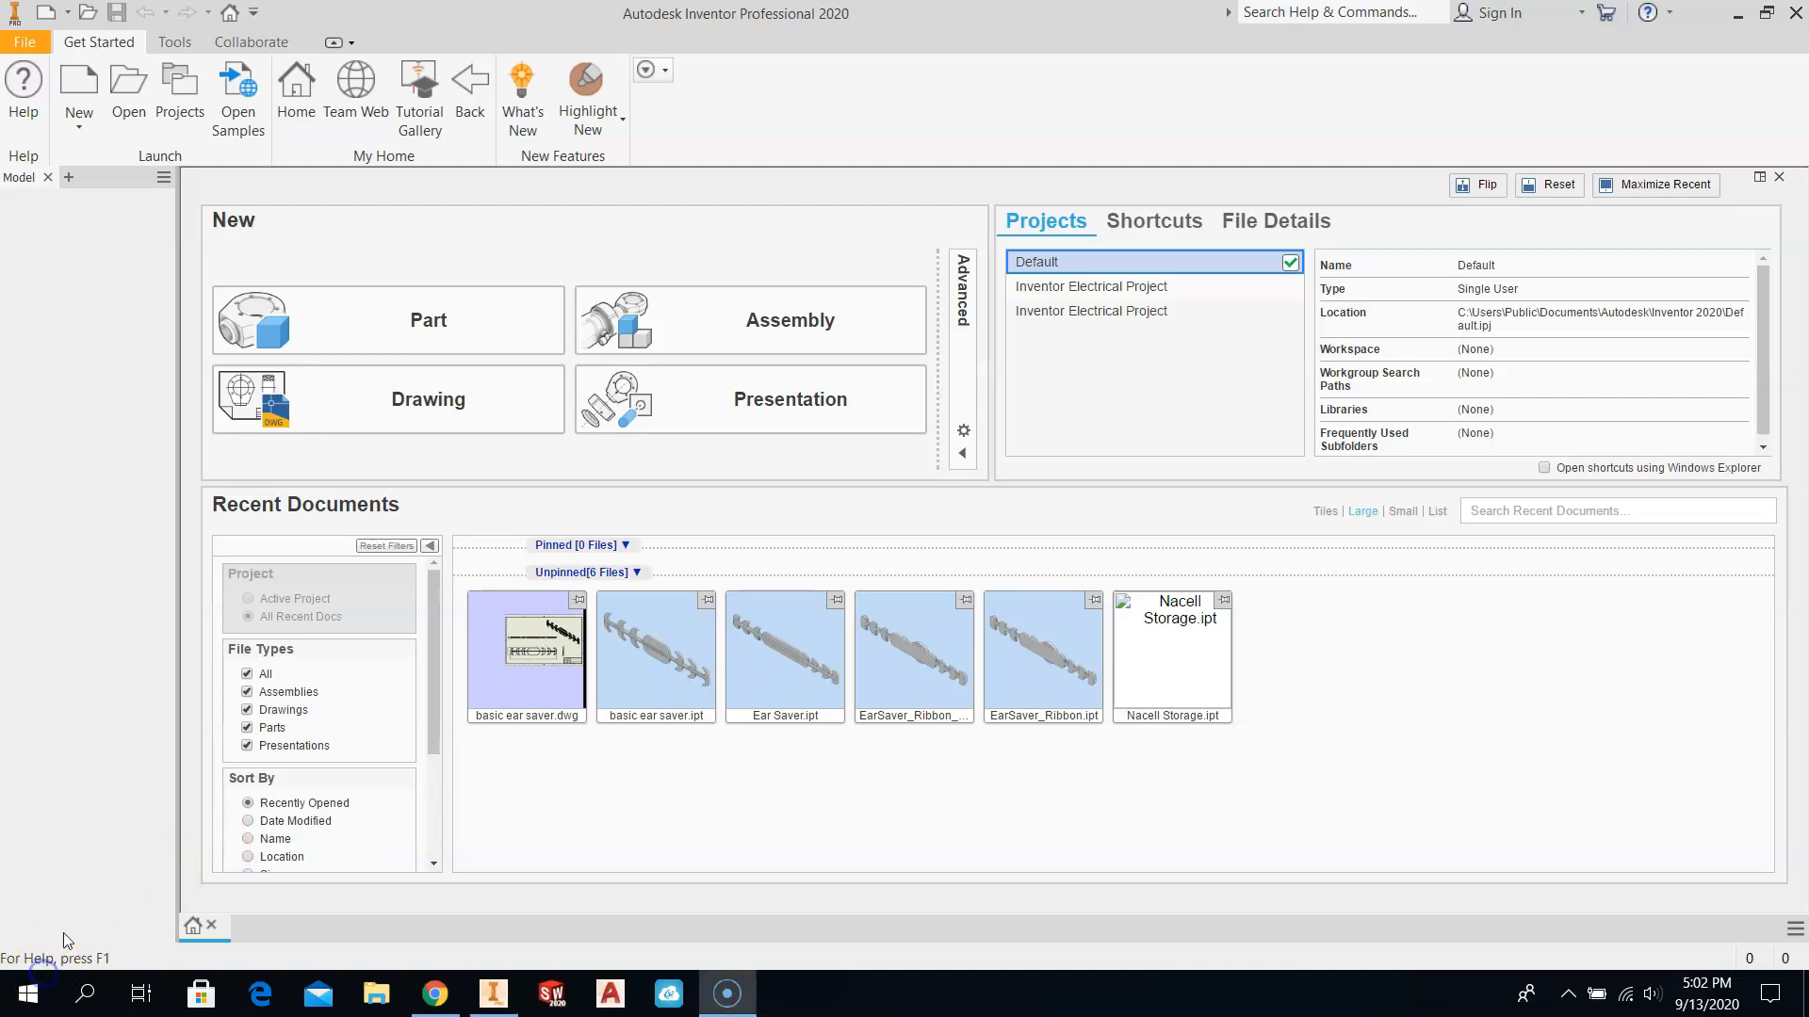